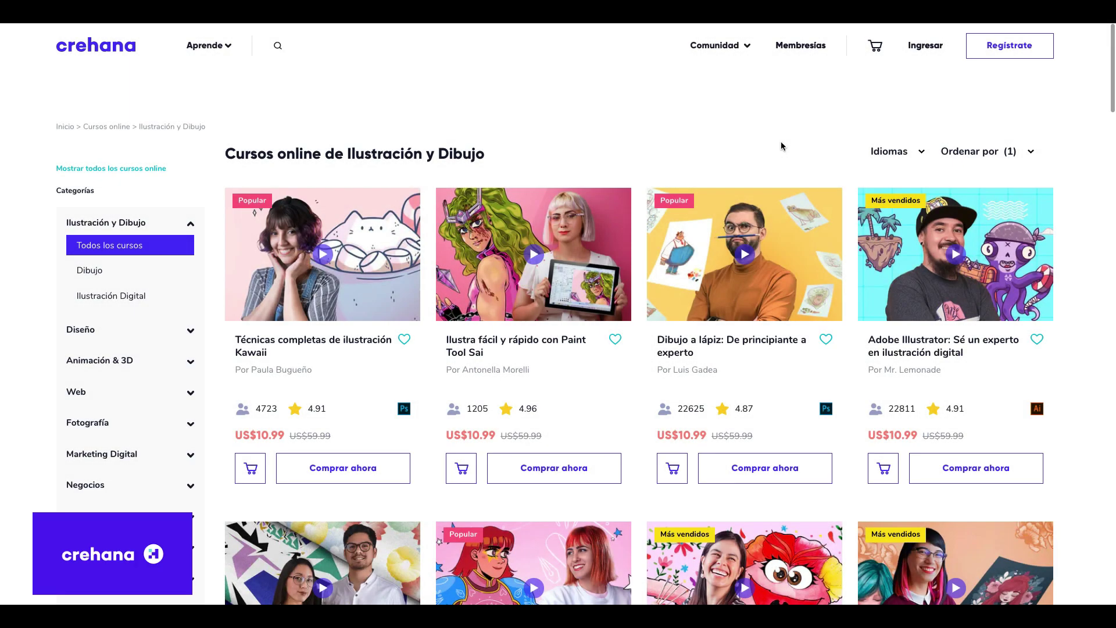
Scroll down through the files to find the neon portrait Foto Modelo.jpeg.
{"action": "scroll", "coordinate": [774, 147], "scroll_direction": "down", "scroll_amount": 1}
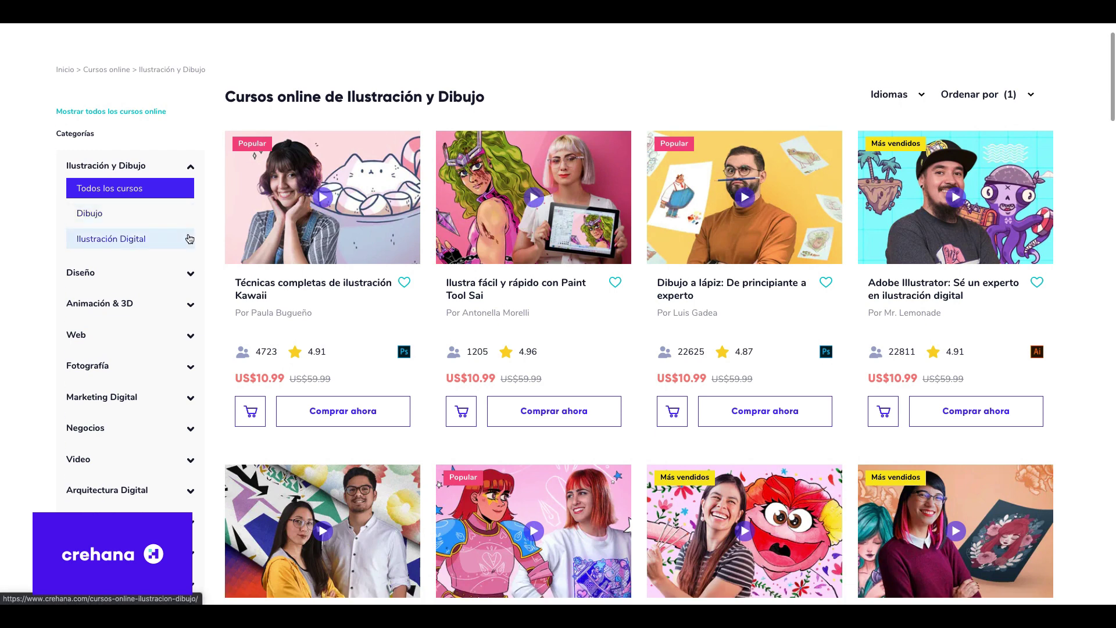
{"action": "scroll", "coordinate": [163, 265], "scroll_direction": "down", "scroll_amount": 1}
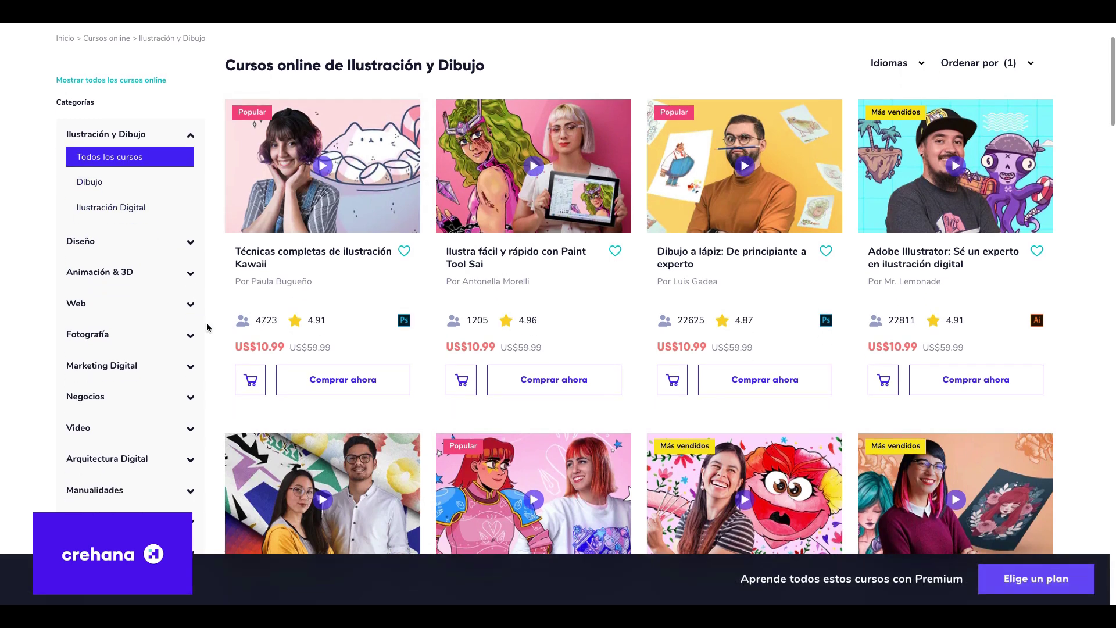
{"action": "scroll", "coordinate": [205, 326], "scroll_direction": "down", "scroll_amount": 1}
{"action": "scroll", "coordinate": [205, 326], "scroll_direction": "down", "scroll_amount": 1}
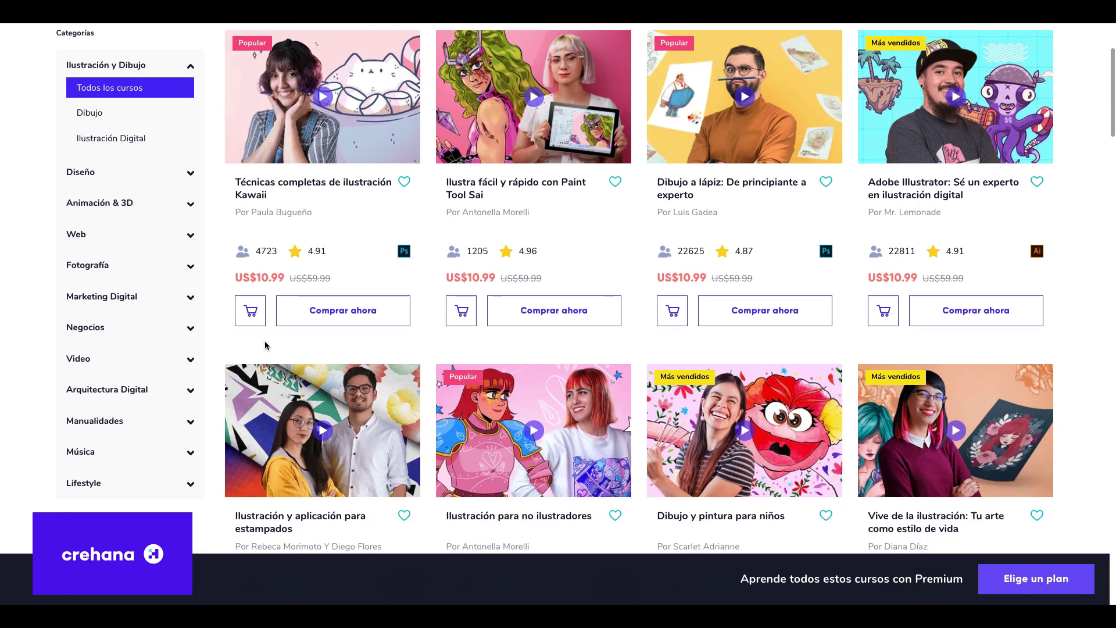
{"action": "scroll", "coordinate": [262, 349], "scroll_direction": "down", "scroll_amount": 1}
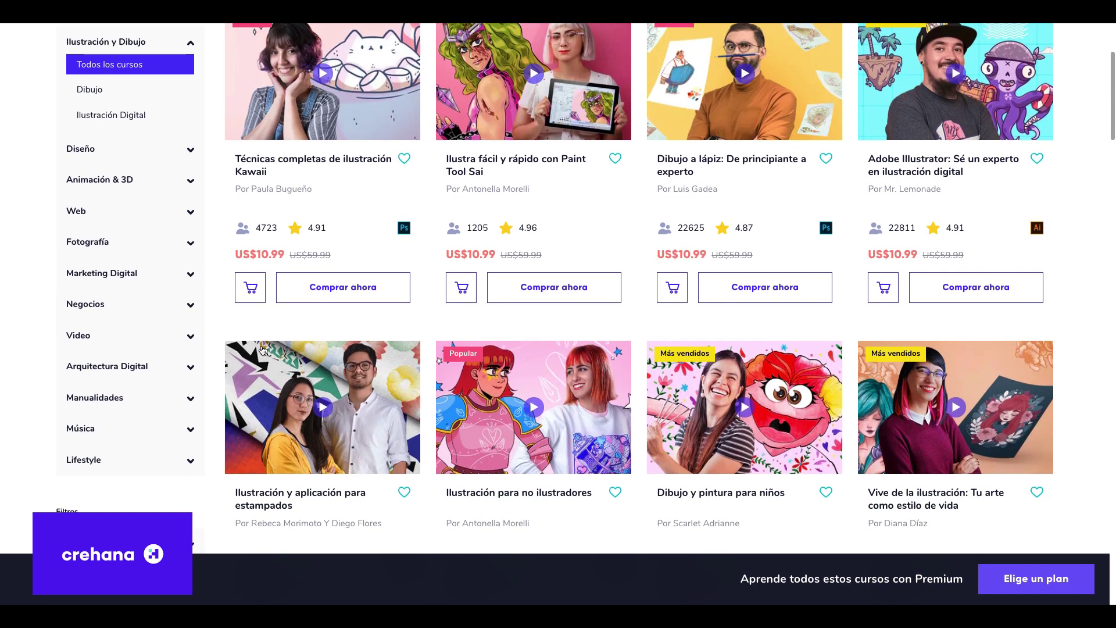
{"action": "scroll", "coordinate": [266, 352], "scroll_direction": "down", "scroll_amount": 1}
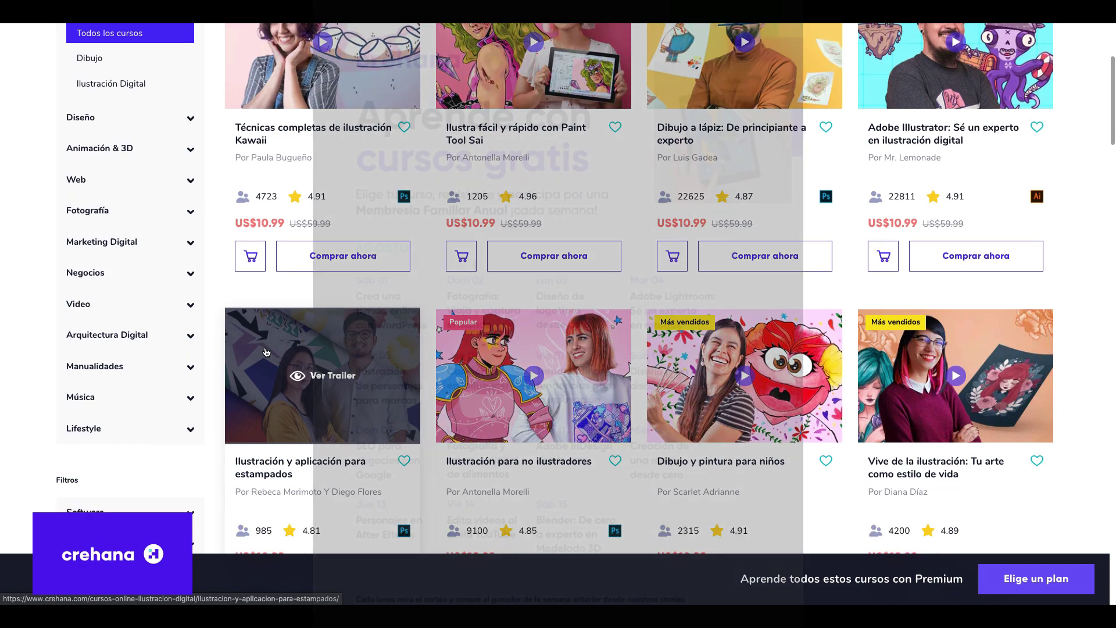
{"action": "scroll", "coordinate": [266, 351], "scroll_direction": "down", "scroll_amount": 2}
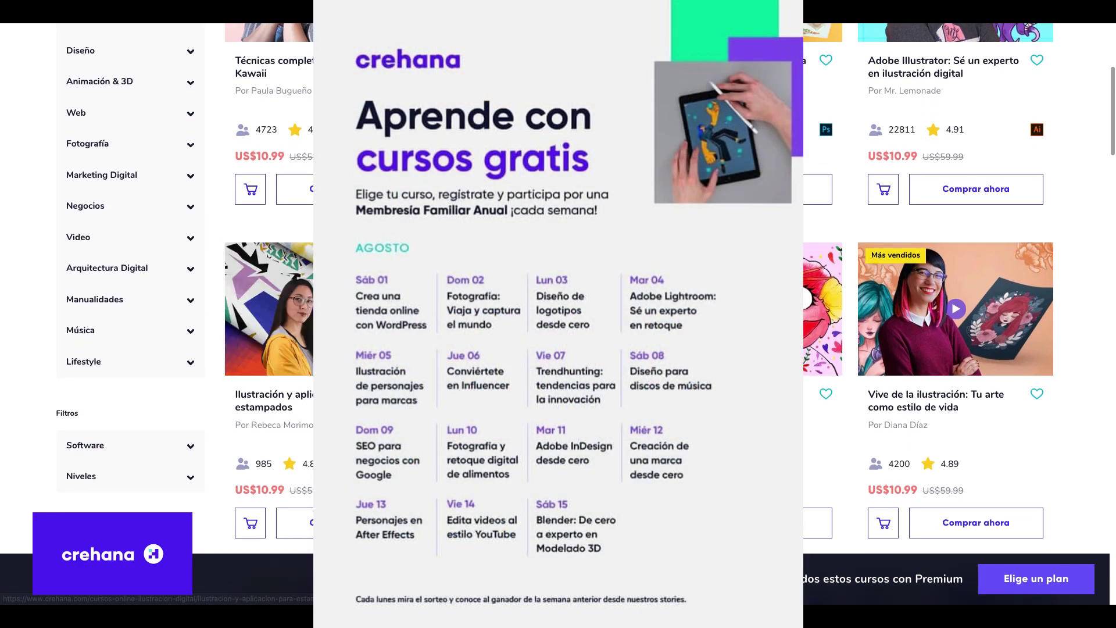
{"action": "scroll", "coordinate": [267, 352], "scroll_direction": "down", "scroll_amount": 1}
{"action": "scroll", "coordinate": [266, 351], "scroll_direction": "down", "scroll_amount": 1}
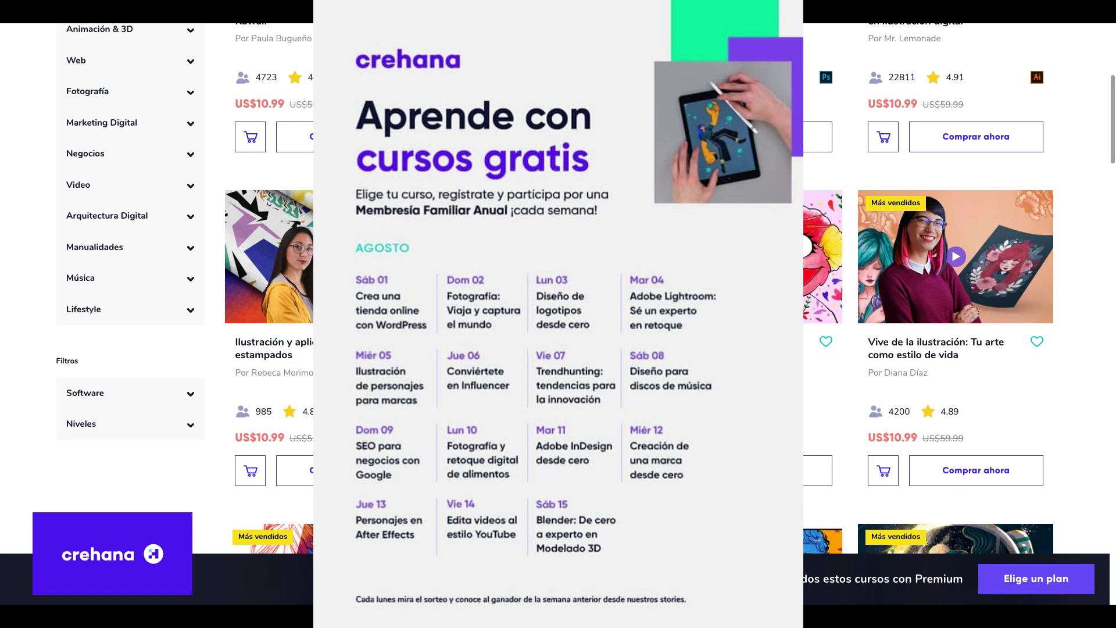
{"action": "scroll", "coordinate": [266, 351], "scroll_direction": "down", "scroll_amount": 1}
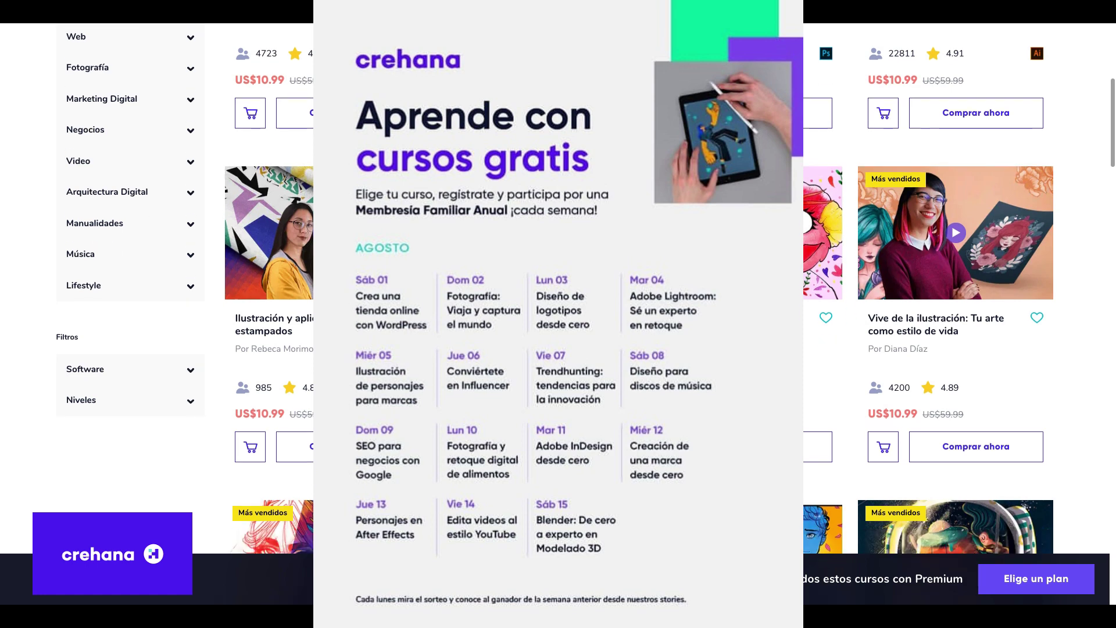
{"action": "scroll", "coordinate": [430, 423], "scroll_direction": "down", "scroll_amount": 1}
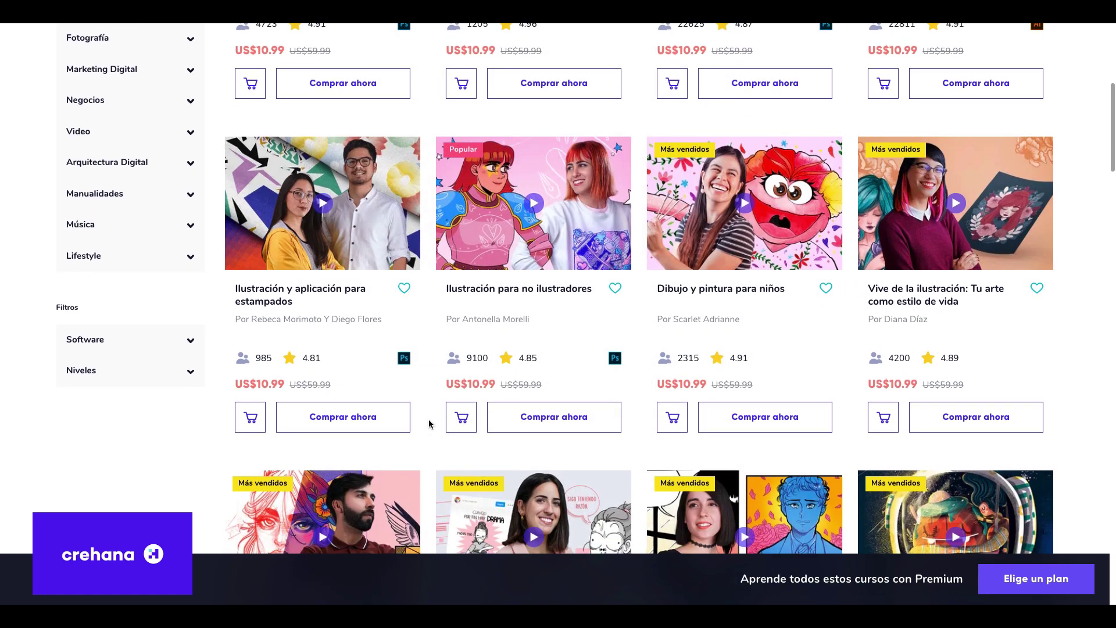
{"action": "scroll", "coordinate": [430, 423], "scroll_direction": "down", "scroll_amount": 1}
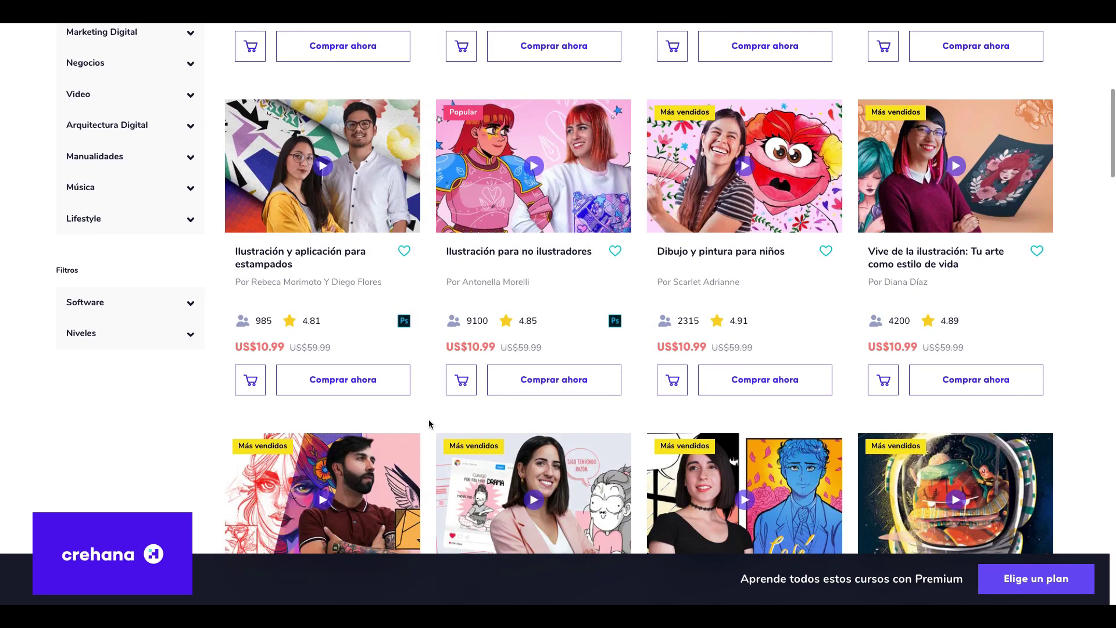
{"action": "scroll", "coordinate": [430, 423], "scroll_direction": "down", "scroll_amount": 2}
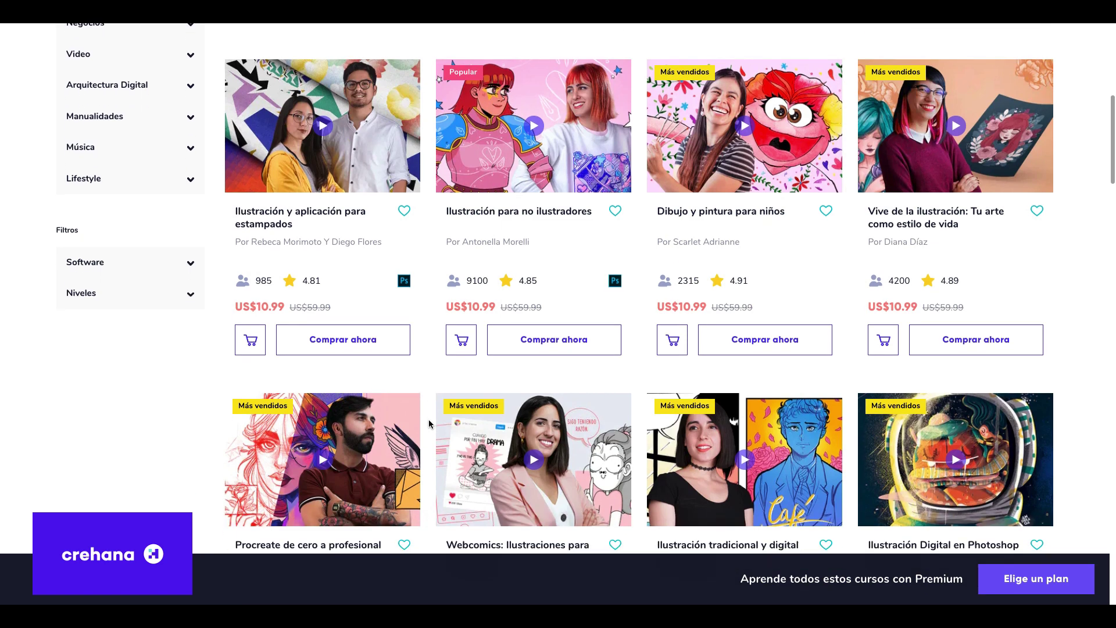
{"action": "scroll", "coordinate": [429, 423], "scroll_direction": "down", "scroll_amount": 1}
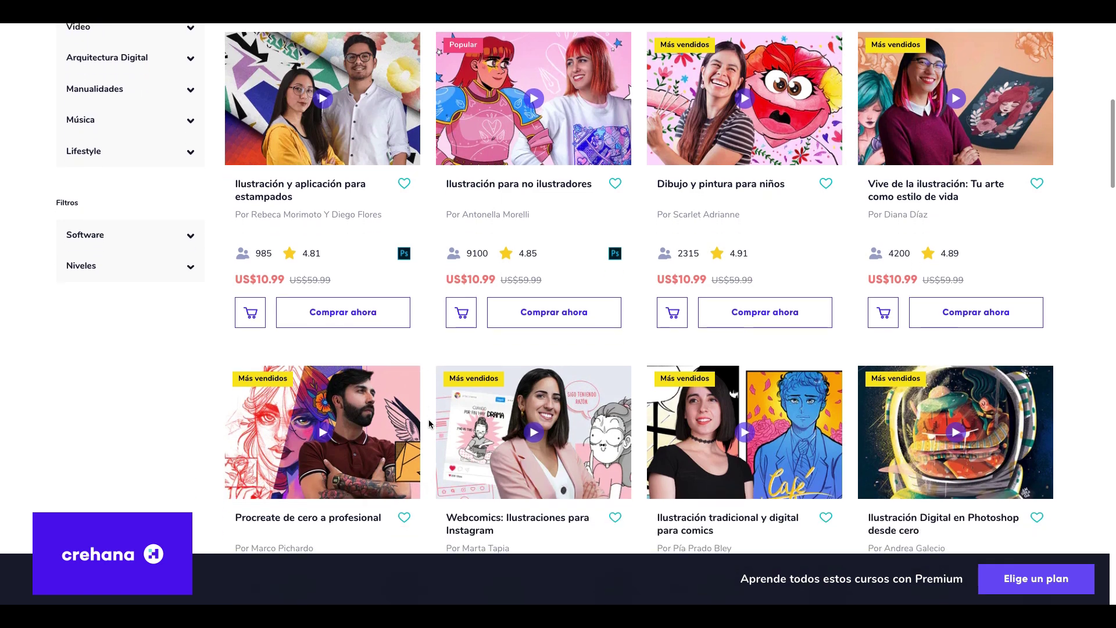
{"action": "scroll", "coordinate": [430, 426], "scroll_direction": "down", "scroll_amount": 1}
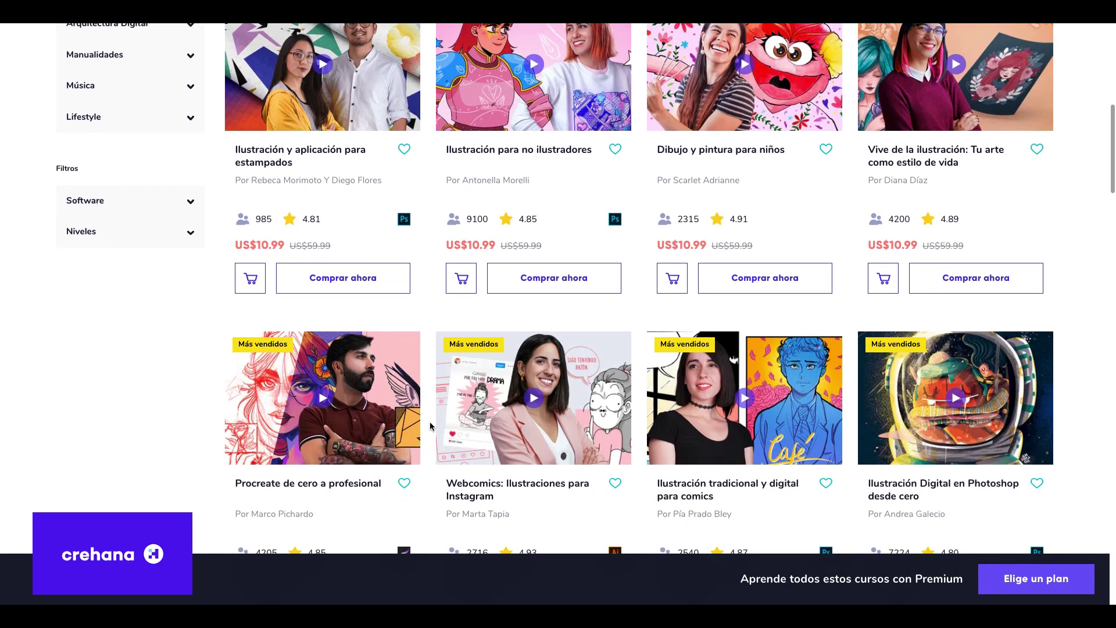
{"action": "scroll", "coordinate": [430, 426], "scroll_direction": "down", "scroll_amount": 2}
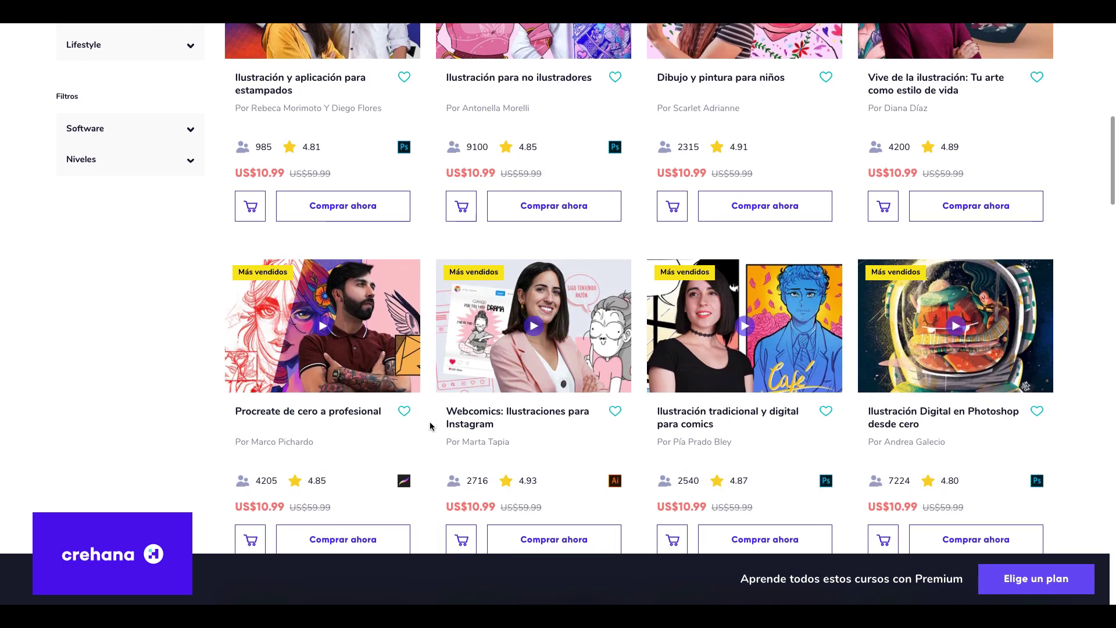
{"action": "scroll", "coordinate": [430, 426], "scroll_direction": "down", "scroll_amount": 1}
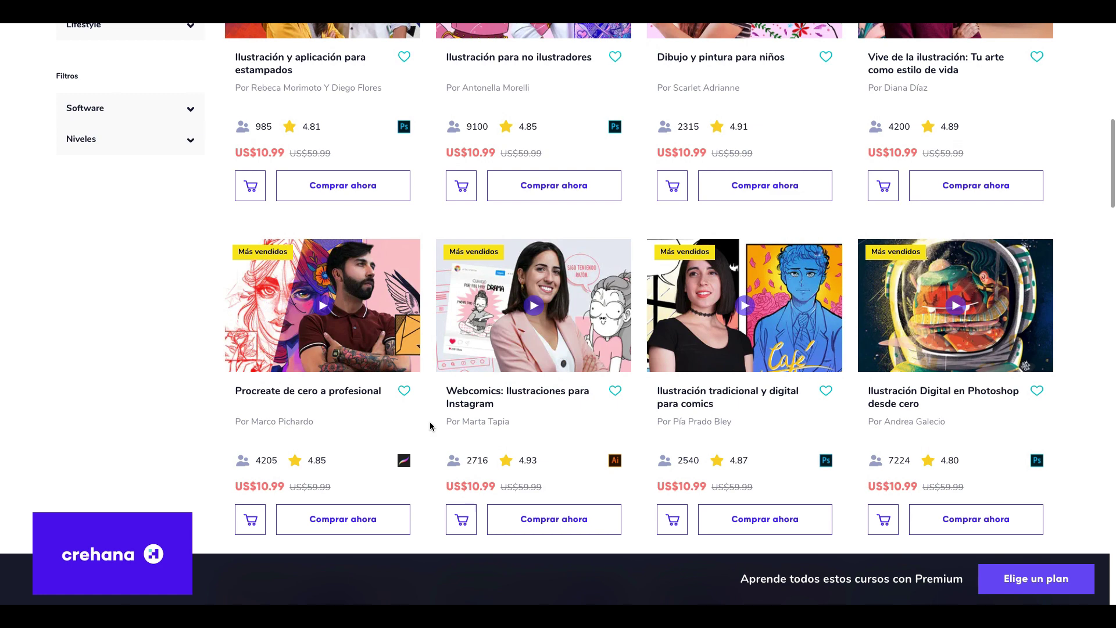
{"action": "scroll", "coordinate": [430, 426], "scroll_direction": "down", "scroll_amount": 1}
{"action": "scroll", "coordinate": [426, 428], "scroll_direction": "down", "scroll_amount": 1}
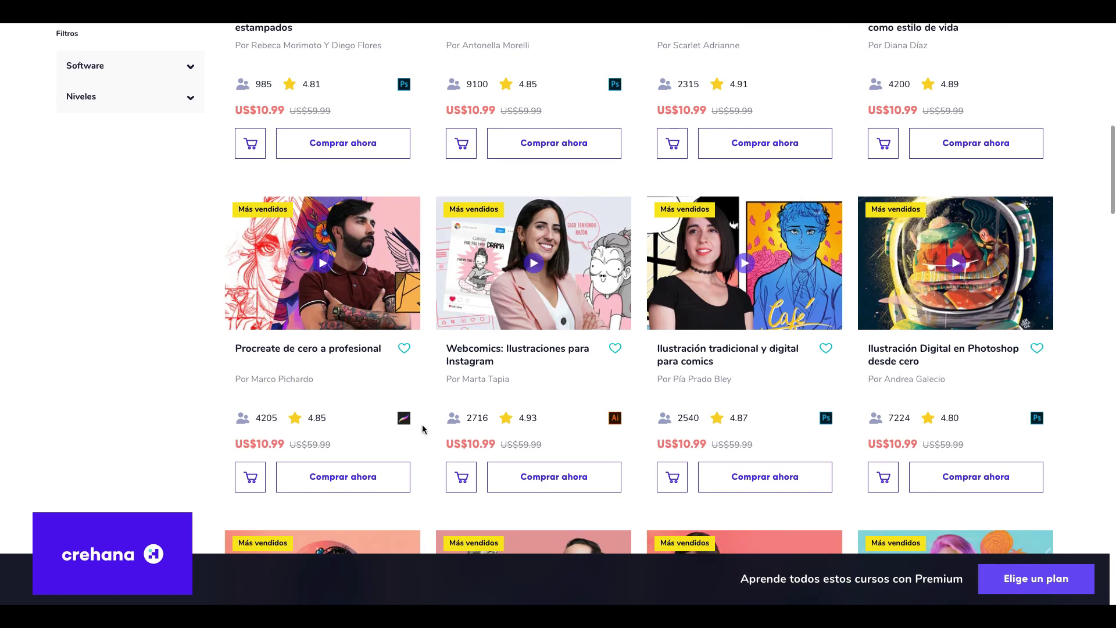
{"action": "scroll", "coordinate": [425, 430], "scroll_direction": "down", "scroll_amount": 1}
{"action": "scroll", "coordinate": [425, 430], "scroll_direction": "down", "scroll_amount": 1}
{"action": "scroll", "coordinate": [425, 430], "scroll_direction": "down", "scroll_amount": 1}
{"action": "scroll", "coordinate": [425, 430], "scroll_direction": "down", "scroll_amount": 1}
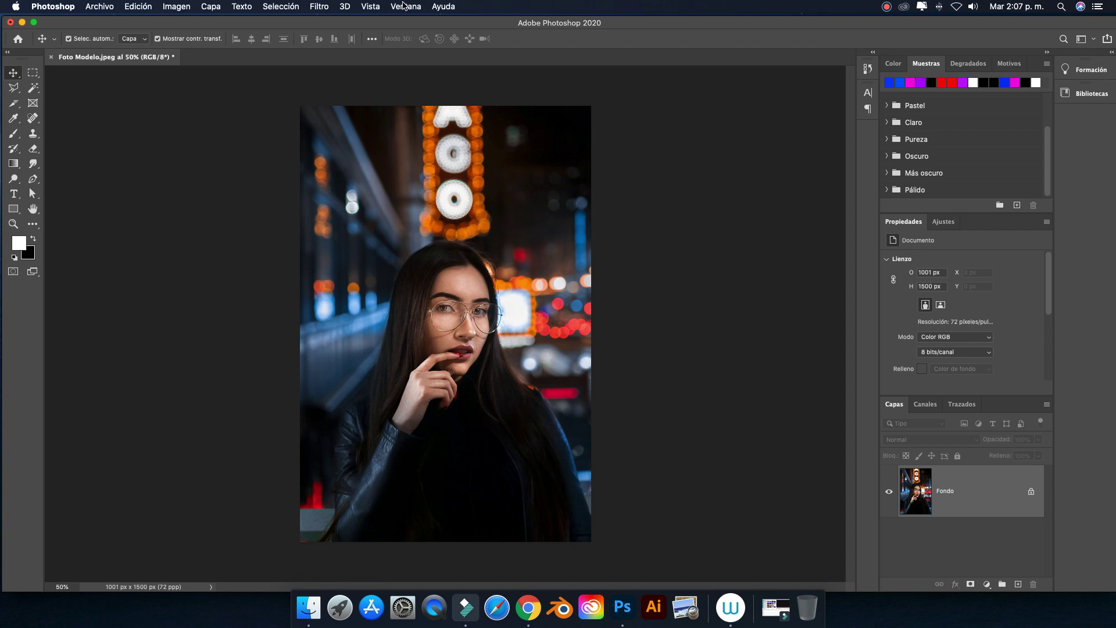
Duplicate the Fondo background layer with Cmd+J.
{"action": "left_click", "coordinate": [404, 6]}
{"action": "mouse_move", "coordinate": [433, 31]}
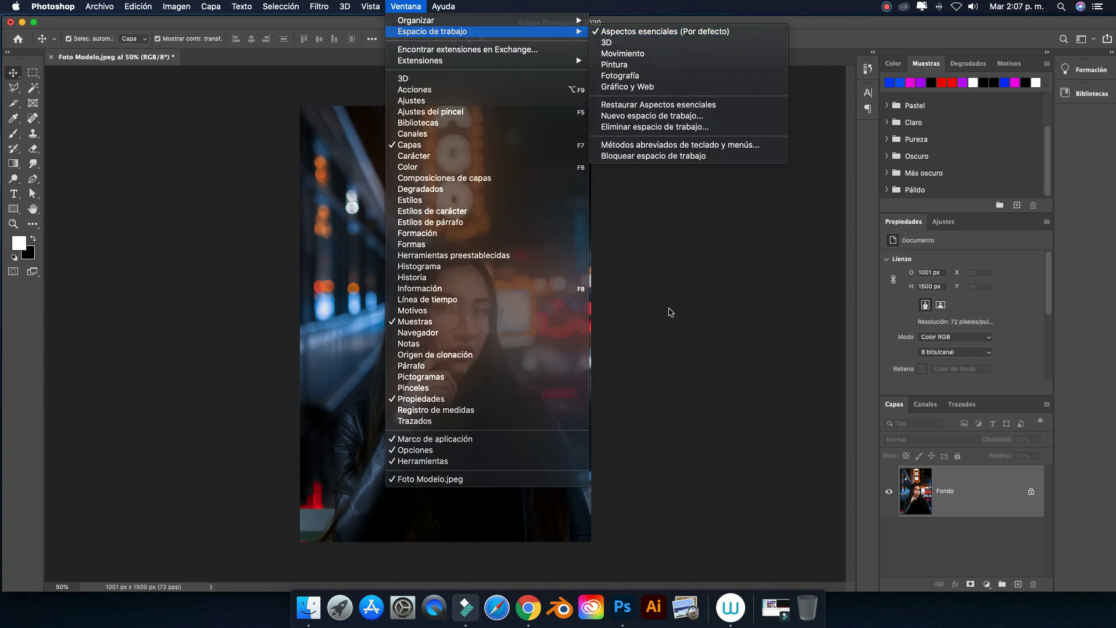
{"action": "left_click", "coordinate": [669, 312]}
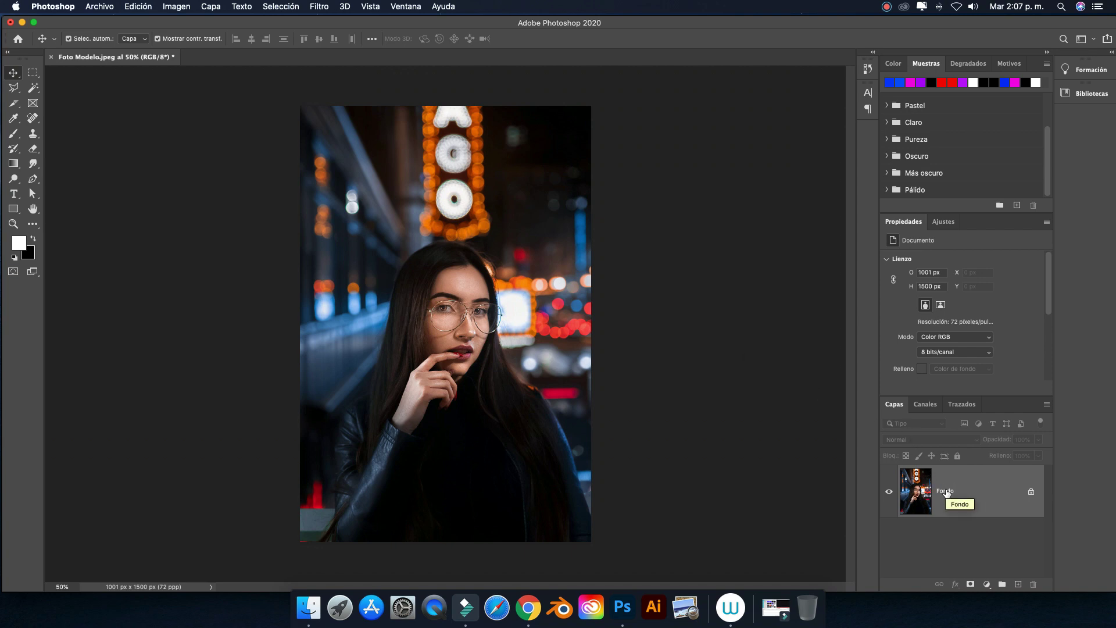
{"action": "key", "text": "super+j"}
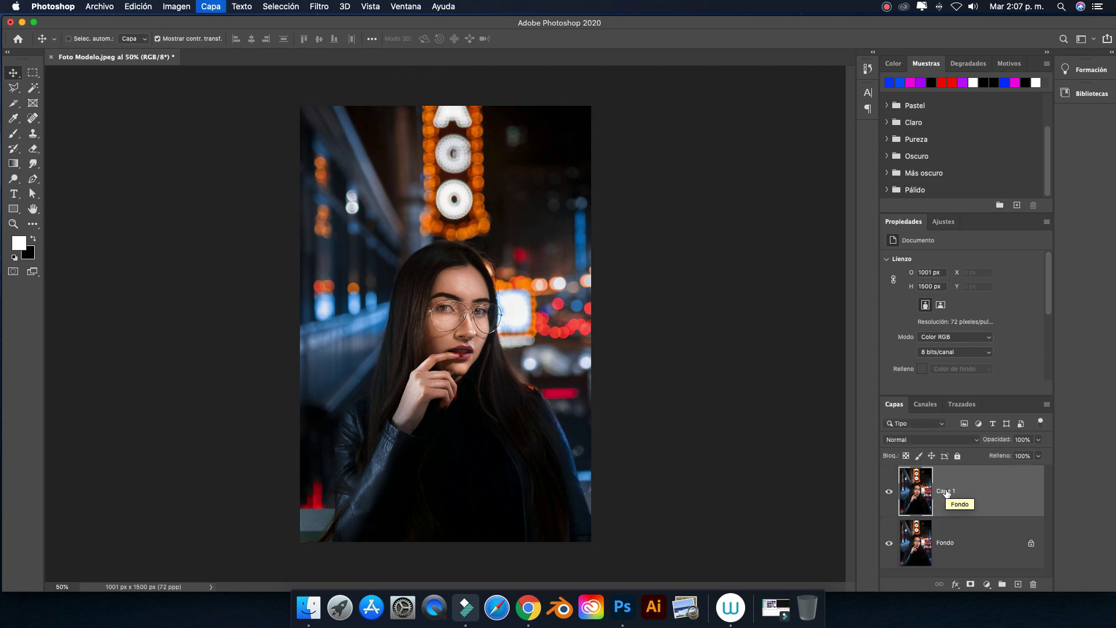
Rename the copy to 'Foto Modelo Base' and hide the original Fondo layer.
{"action": "left_click", "coordinate": [946, 492], "text": "super"}
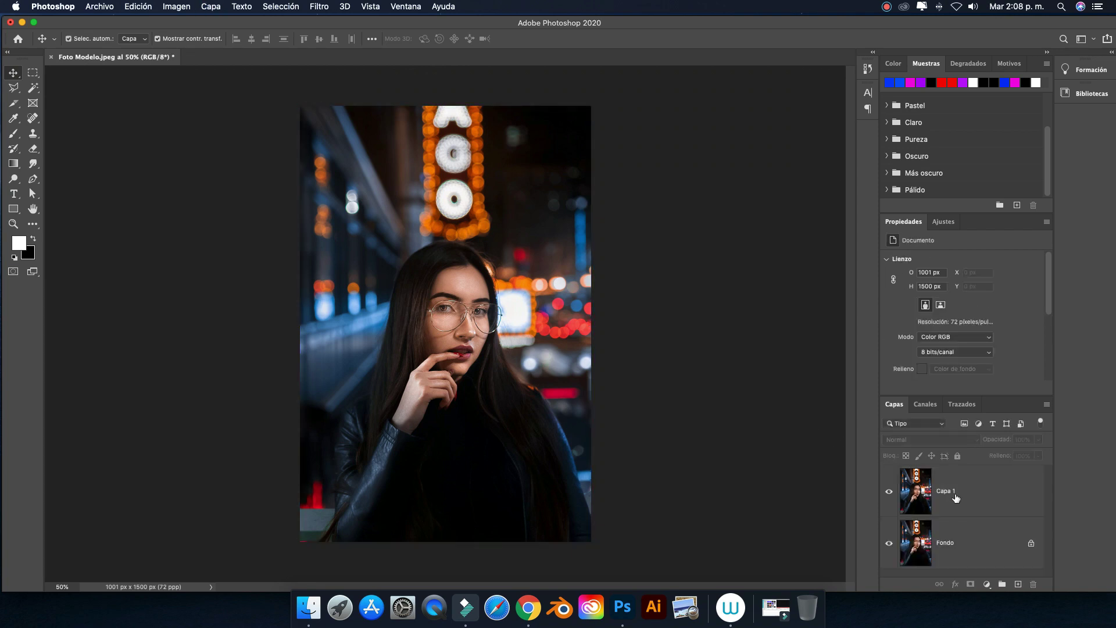
{"action": "double_click", "coordinate": [946, 491]}
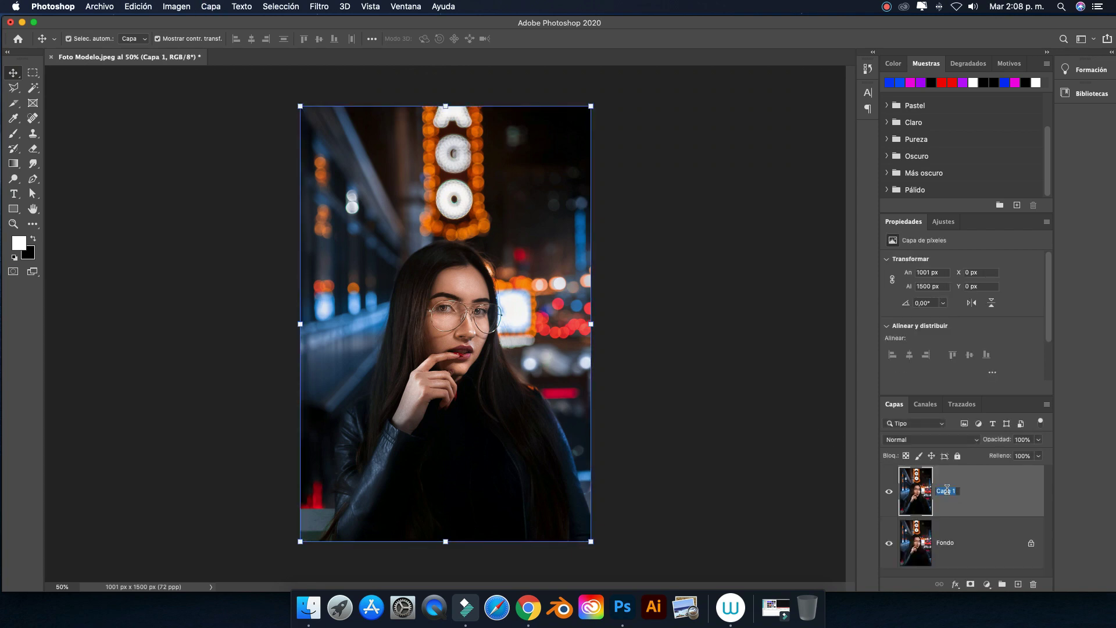
{"action": "key", "text": "BackSpace"}
{"action": "type", "text": "oto"}
{"action": "type", "text": " Modelo Ba"}
{"action": "type", "text": "se"}
{"action": "key", "text": "Return"}
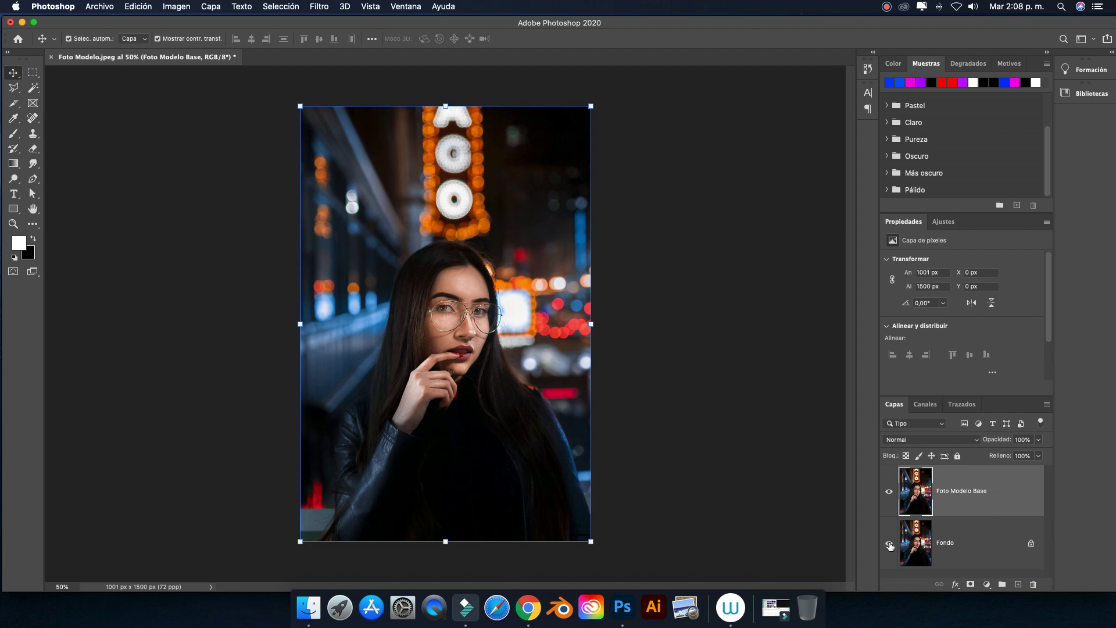
{"action": "left_click", "coordinate": [889, 544]}
{"action": "key", "text": "F2"}
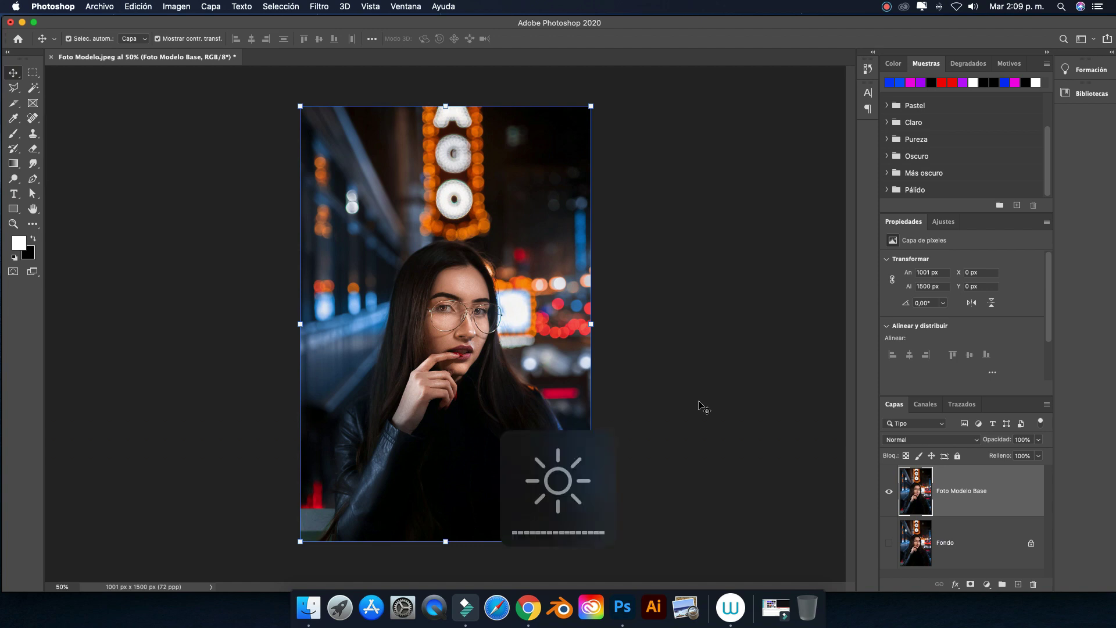
{"action": "left_click", "coordinate": [965, 489], "text": "super"}
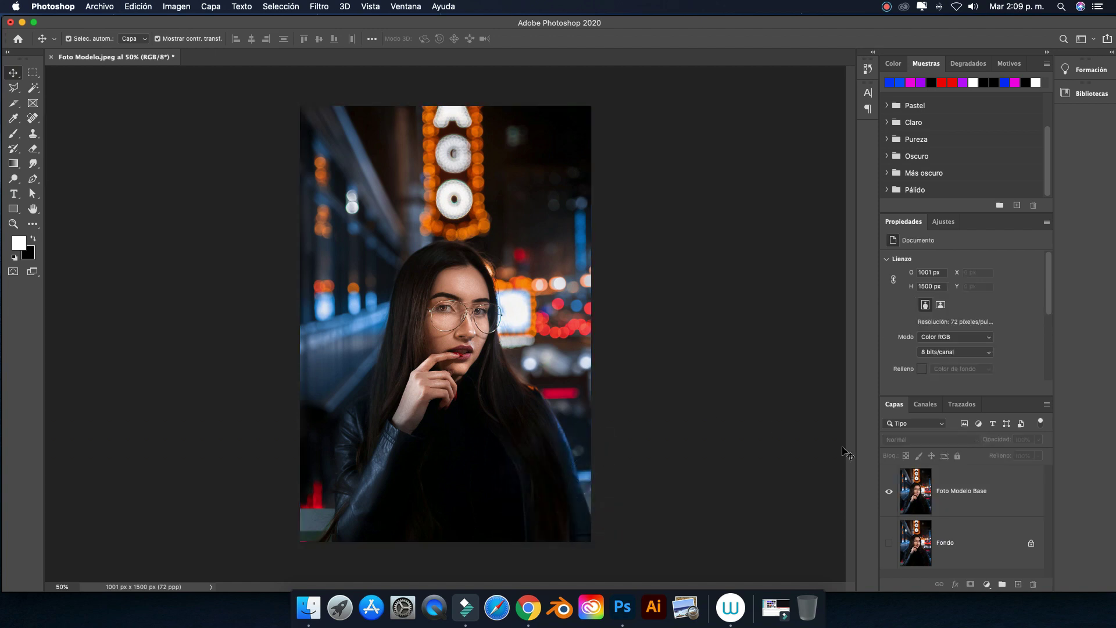
{"action": "left_click", "coordinate": [965, 489]}
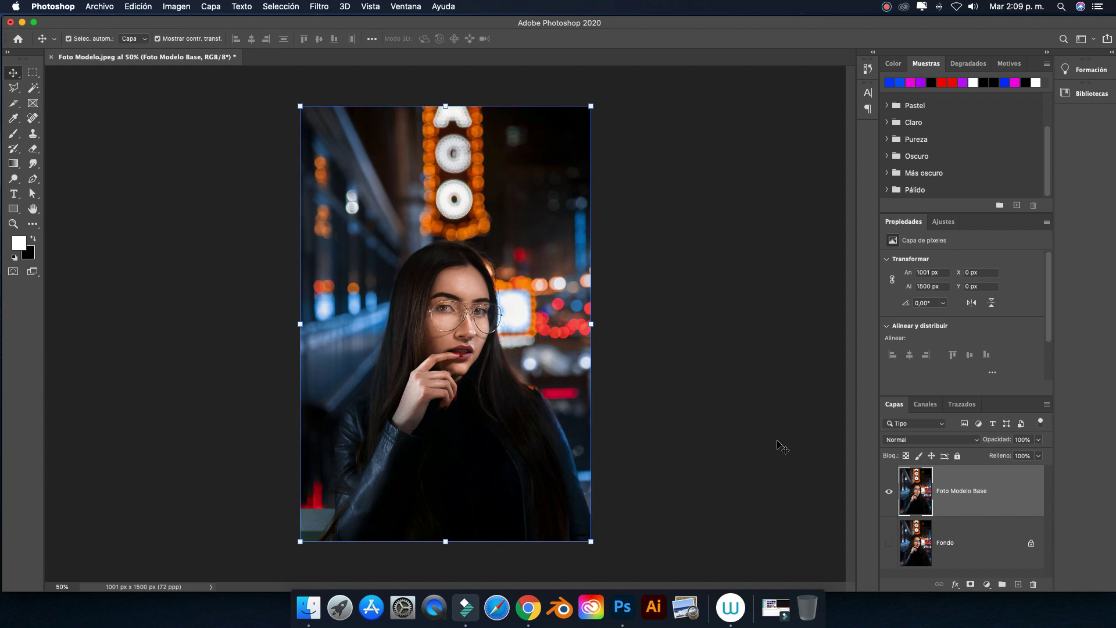
Add a Degradado gradient fill layer angled so white fades in from the left.
{"action": "left_click", "coordinate": [986, 584]}
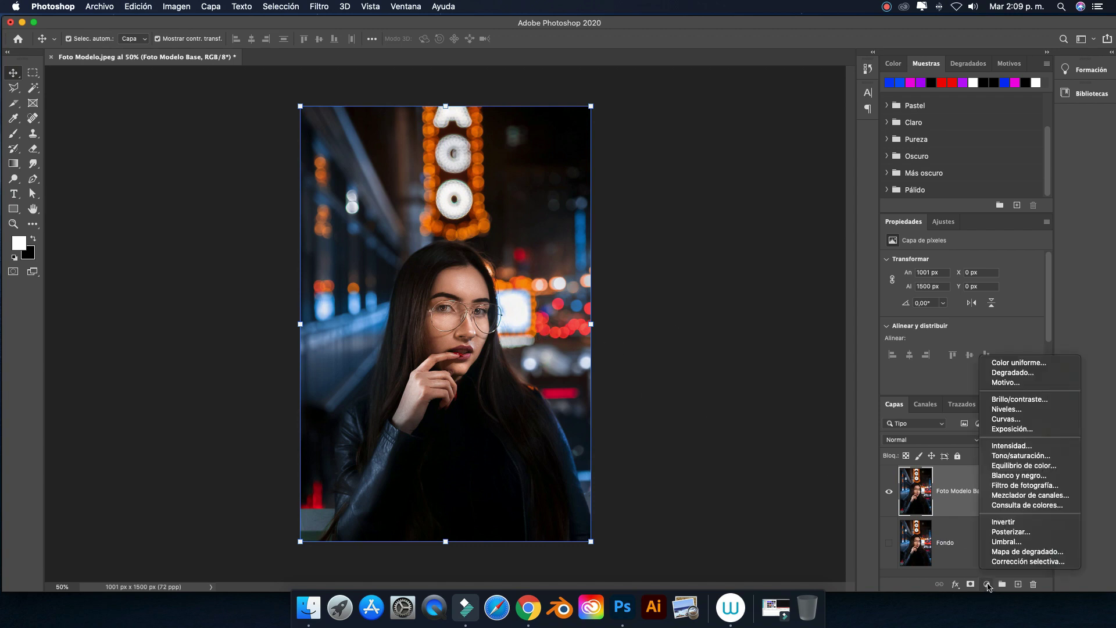
{"action": "left_click", "coordinate": [1011, 373]}
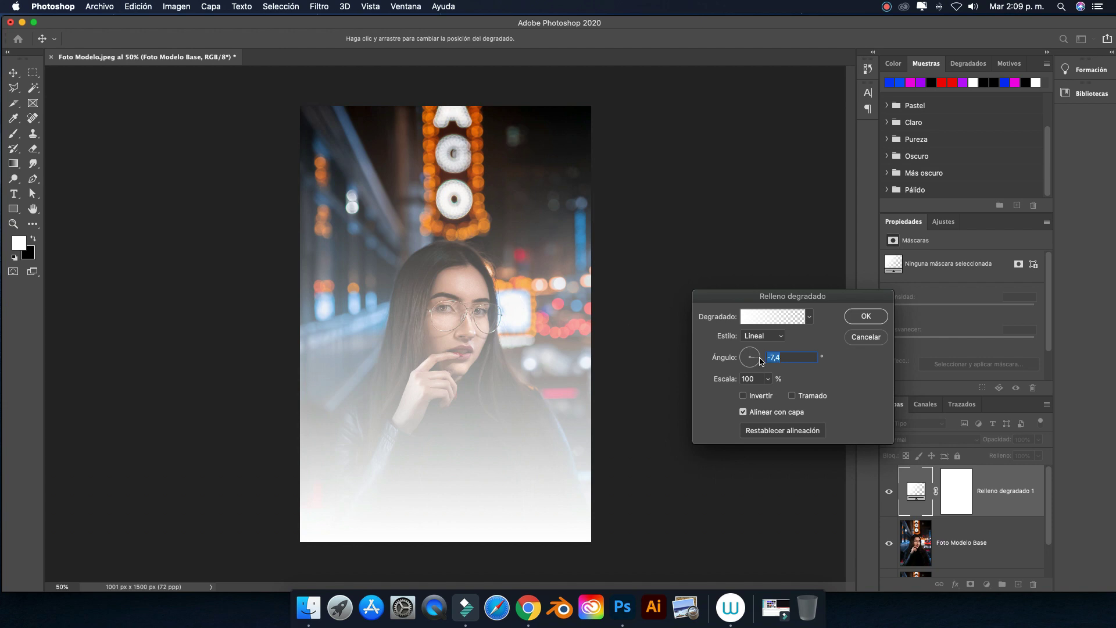
{"action": "left_click_drag", "start_coordinate": [761, 361], "coordinate": [760, 360]}
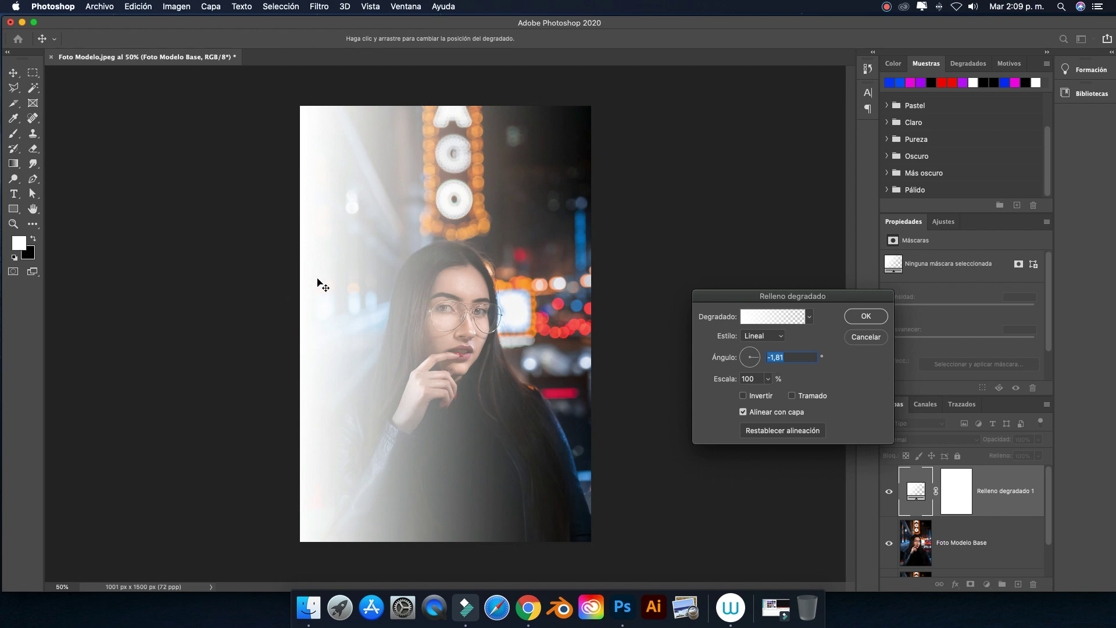
{"action": "left_click", "coordinate": [773, 319]}
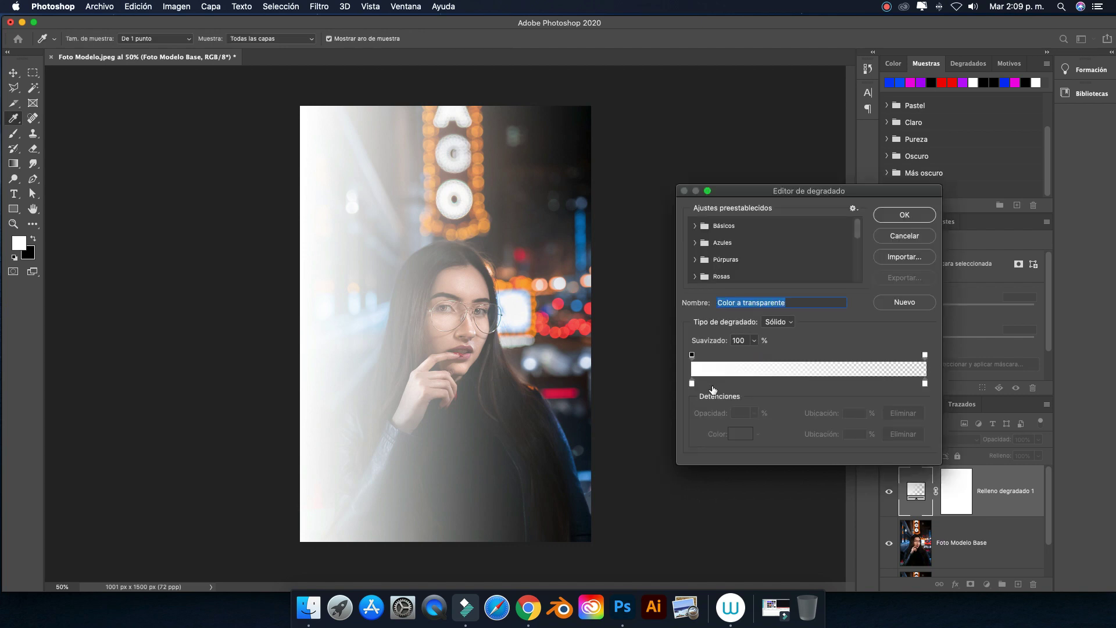
Set the gradient's left colour stop to magenta ff00de from the swatches.
{"action": "left_click", "coordinate": [925, 384]}
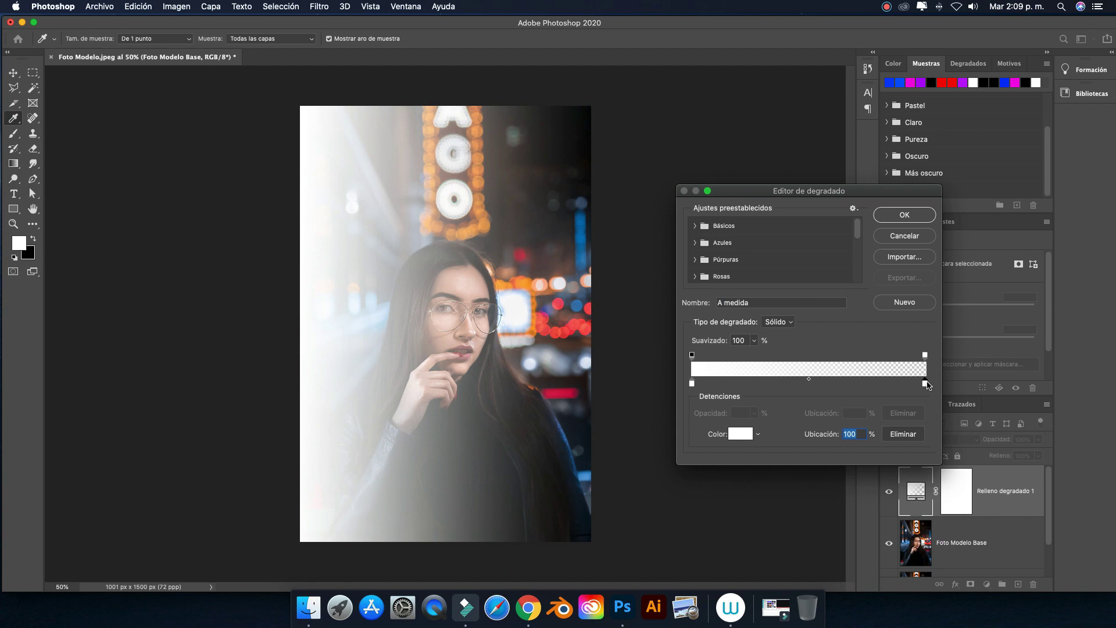
{"action": "left_click", "coordinate": [695, 225]}
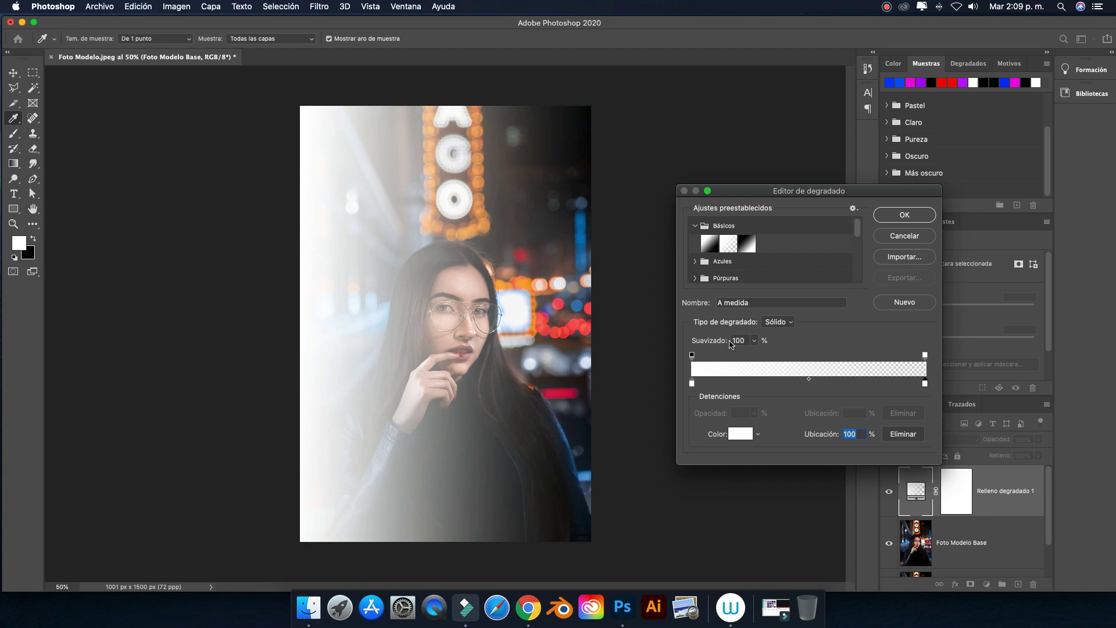
{"action": "left_click", "coordinate": [692, 383]}
{"action": "left_click", "coordinate": [743, 435]}
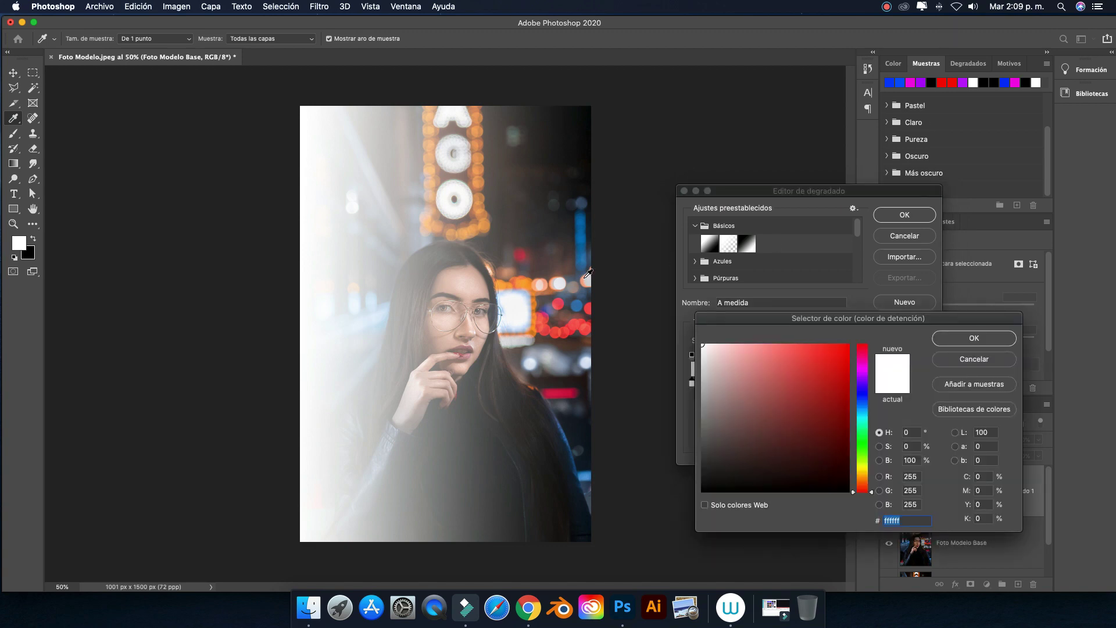
{"action": "left_click", "coordinate": [911, 83]}
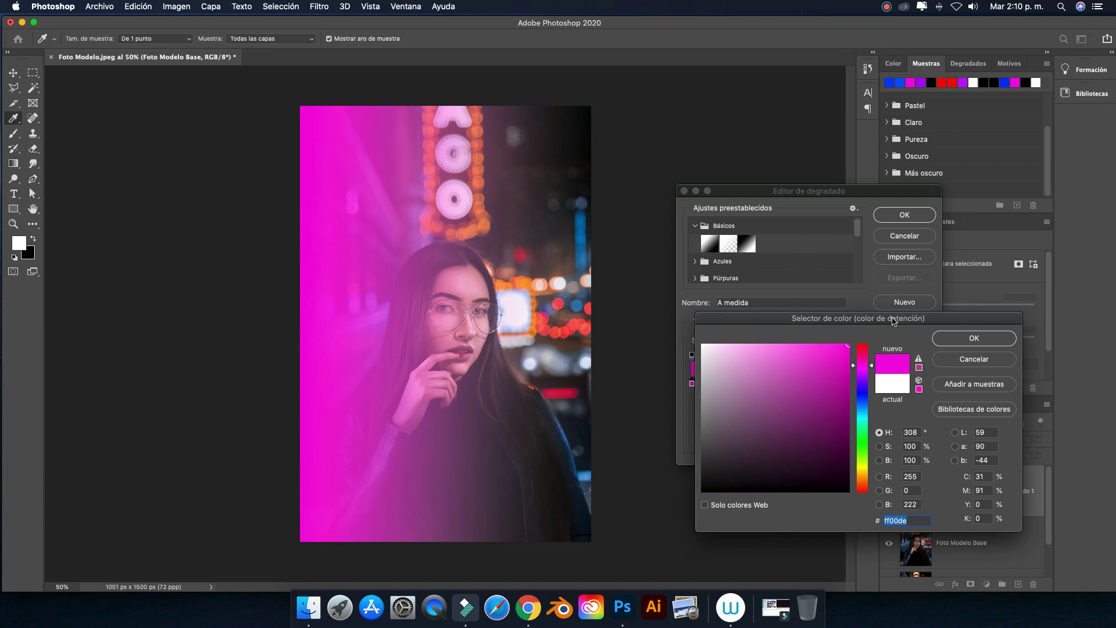
{"action": "left_click_drag", "start_coordinate": [895, 319], "coordinate": [796, 298]}
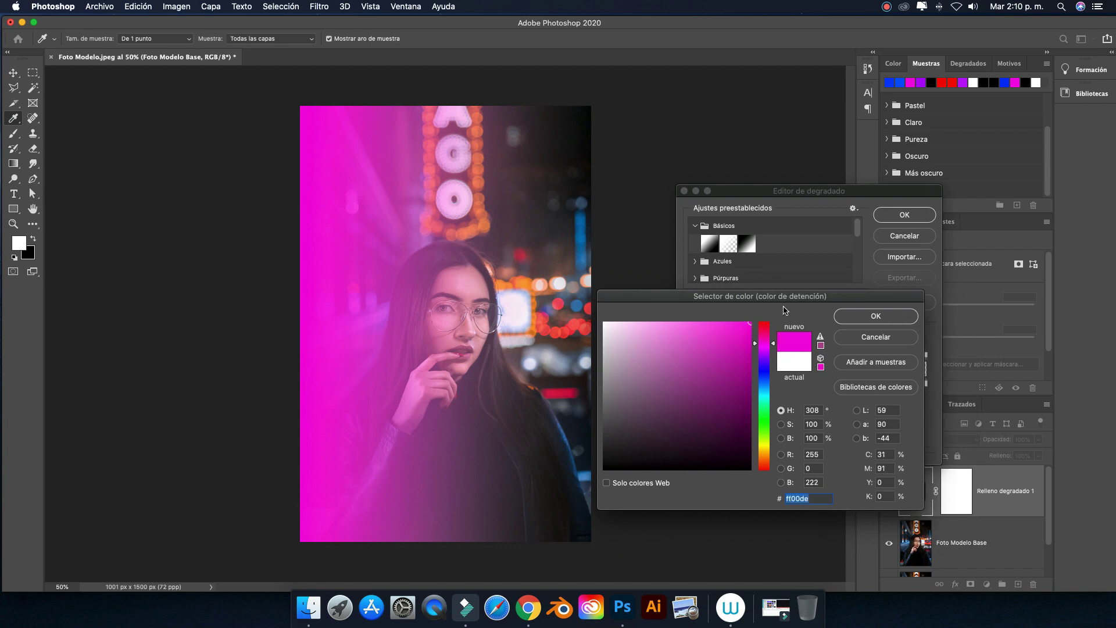
{"action": "left_click", "coordinate": [872, 316]}
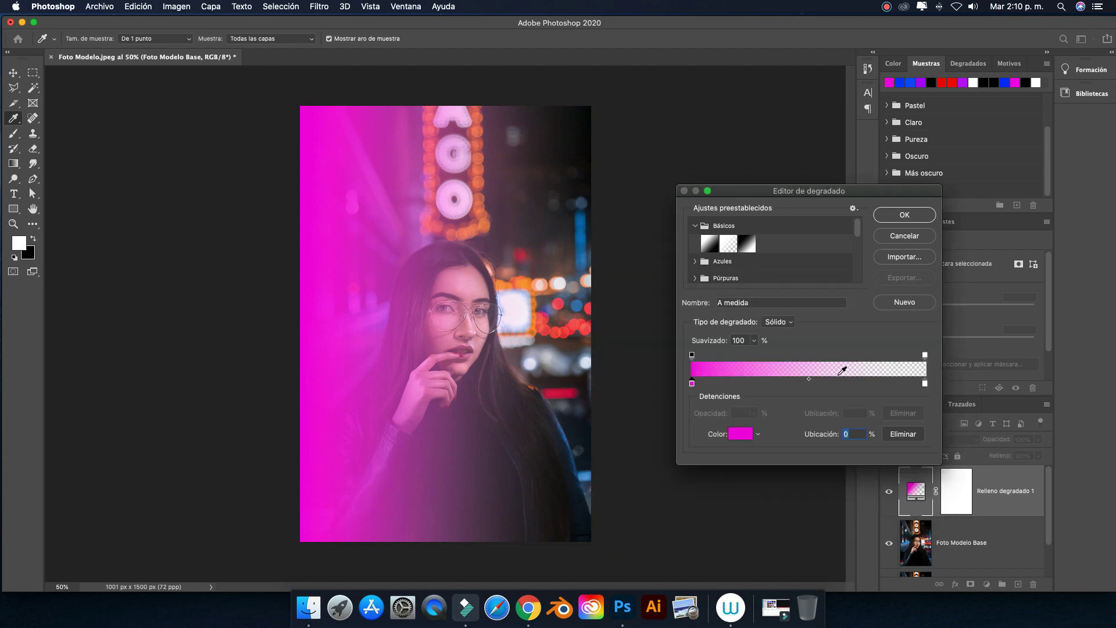
Make the right stop magenta ff00de too, move it to 82%, and accept the gradient.
{"action": "left_click", "coordinate": [924, 384]}
{"action": "left_click", "coordinate": [741, 438]}
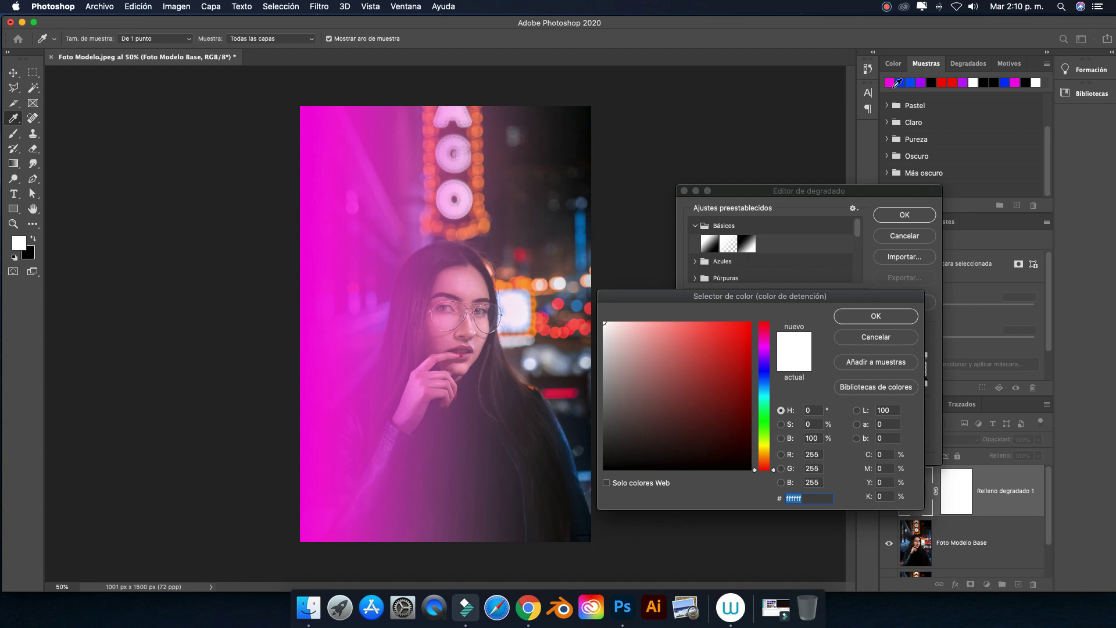
{"action": "left_click", "coordinate": [889, 82]}
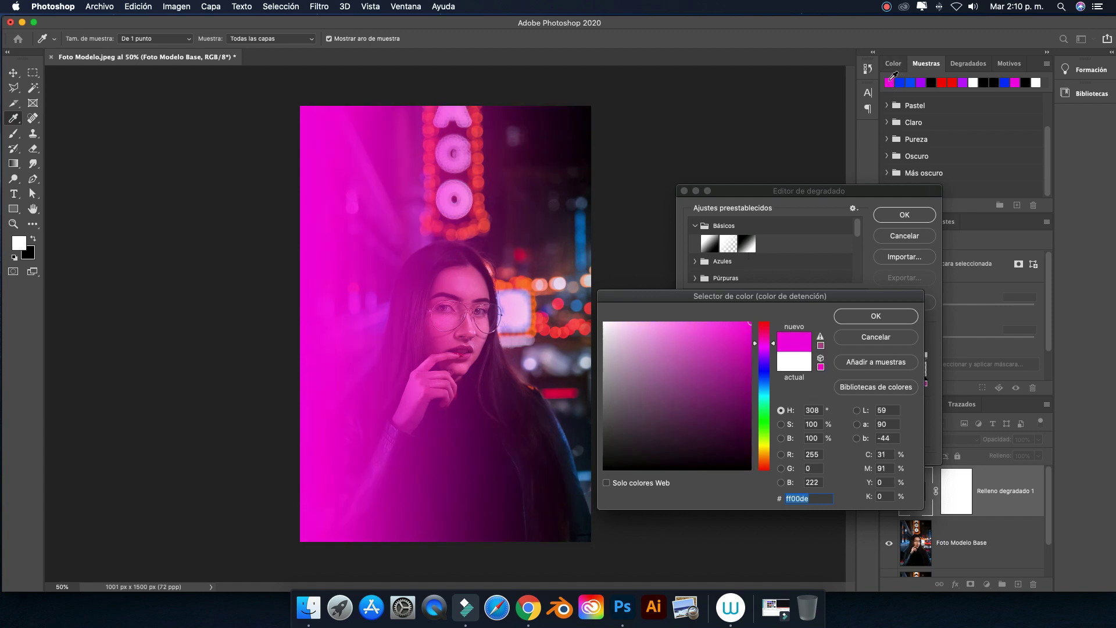
{"action": "left_click", "coordinate": [815, 498]}
{"action": "left_click", "coordinate": [875, 317]}
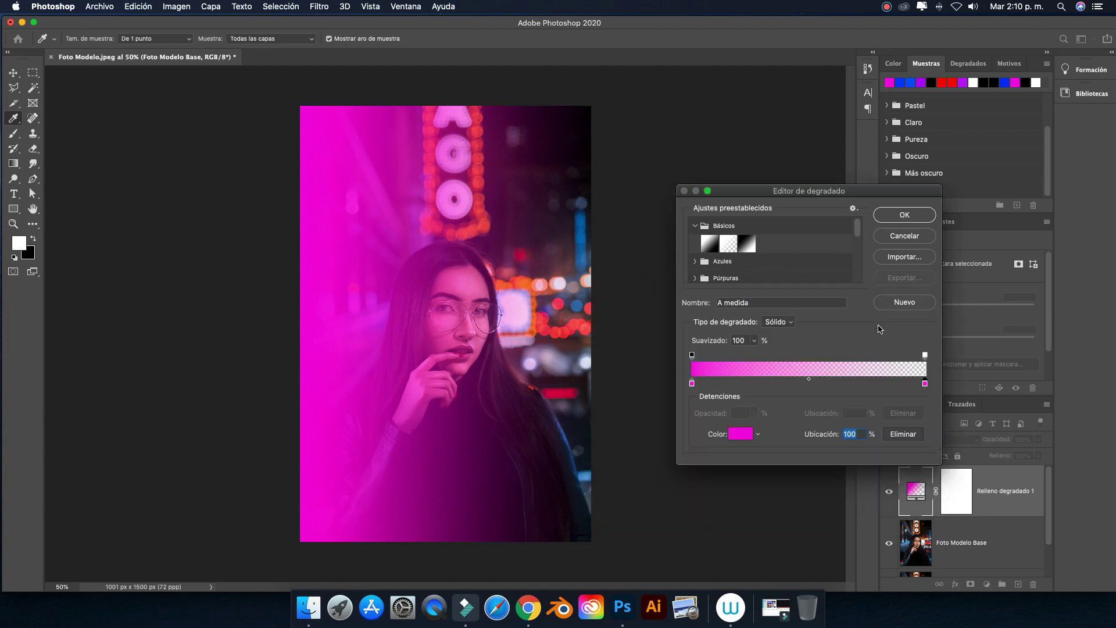
{"action": "mouse_move", "coordinate": [924, 384]}
{"action": "left_mouse_down"}
{"action": "mouse_move", "coordinate": [691, 383]}
{"action": "mouse_move", "coordinate": [924, 383]}
{"action": "left_mouse_up"}
{"action": "left_click", "coordinate": [898, 219]}
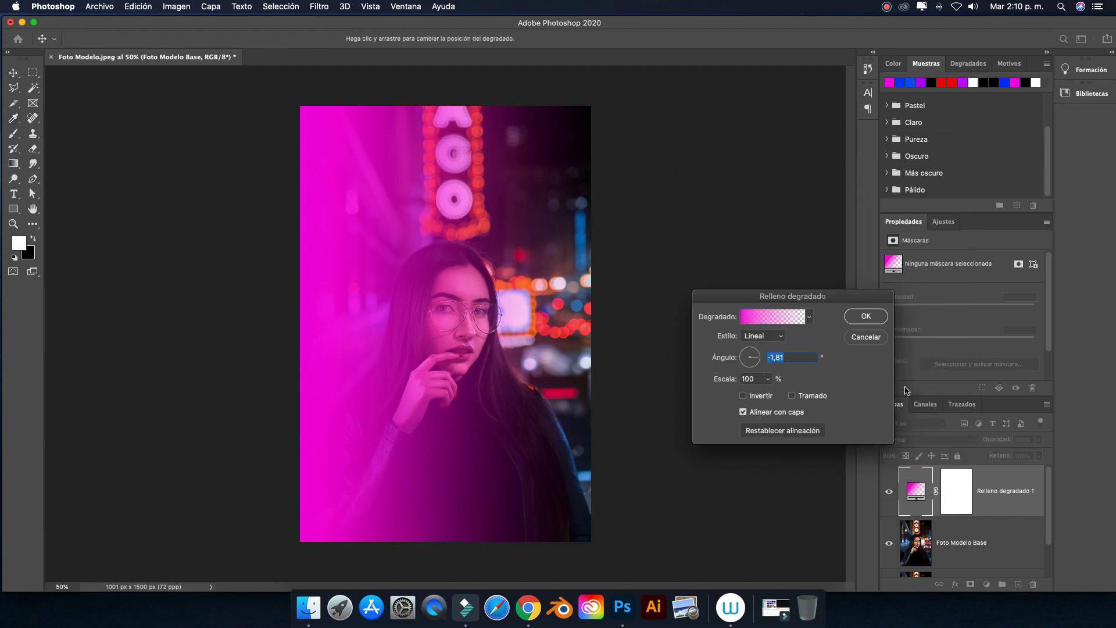
Apply the magenta gradient fill and set its layer blend mode to Color.
{"action": "left_click", "coordinate": [865, 316]}
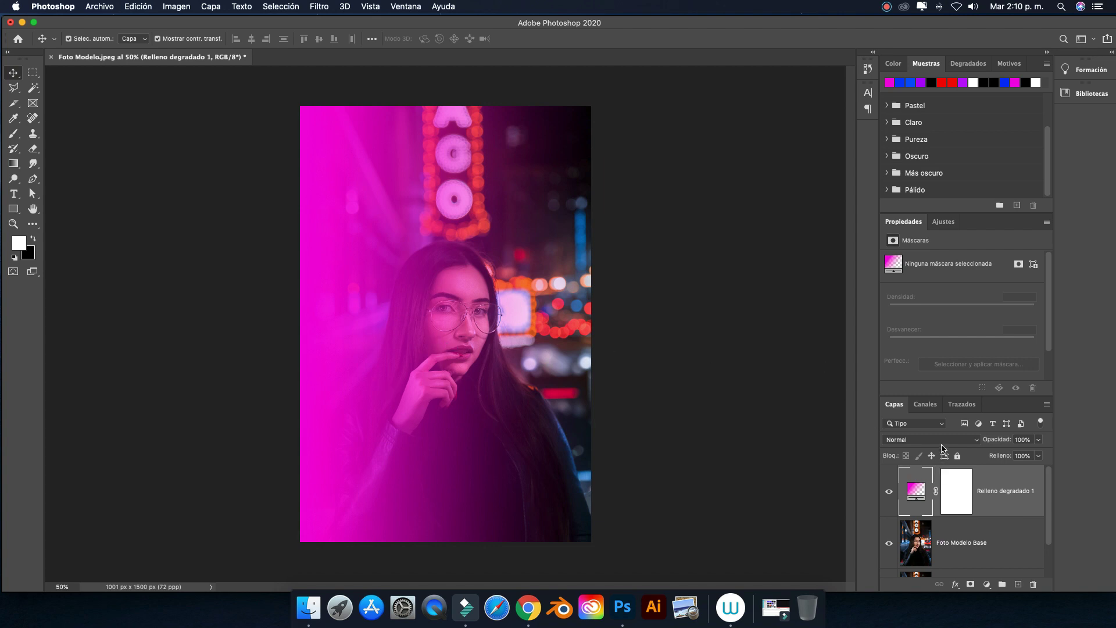
{"action": "left_click", "coordinate": [923, 442]}
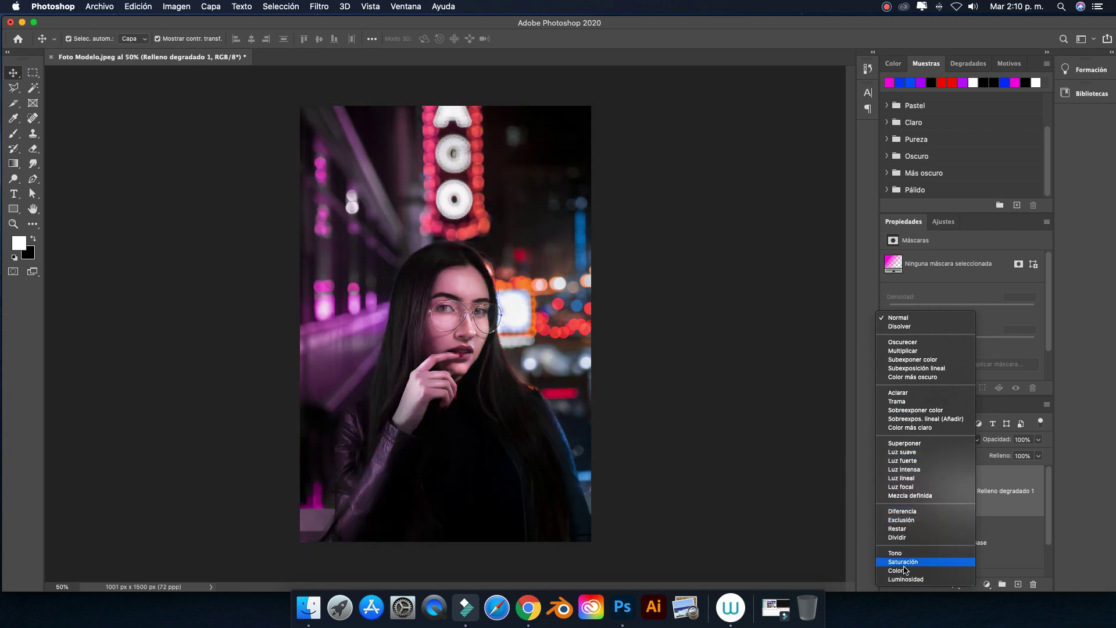
{"action": "left_click", "coordinate": [902, 571]}
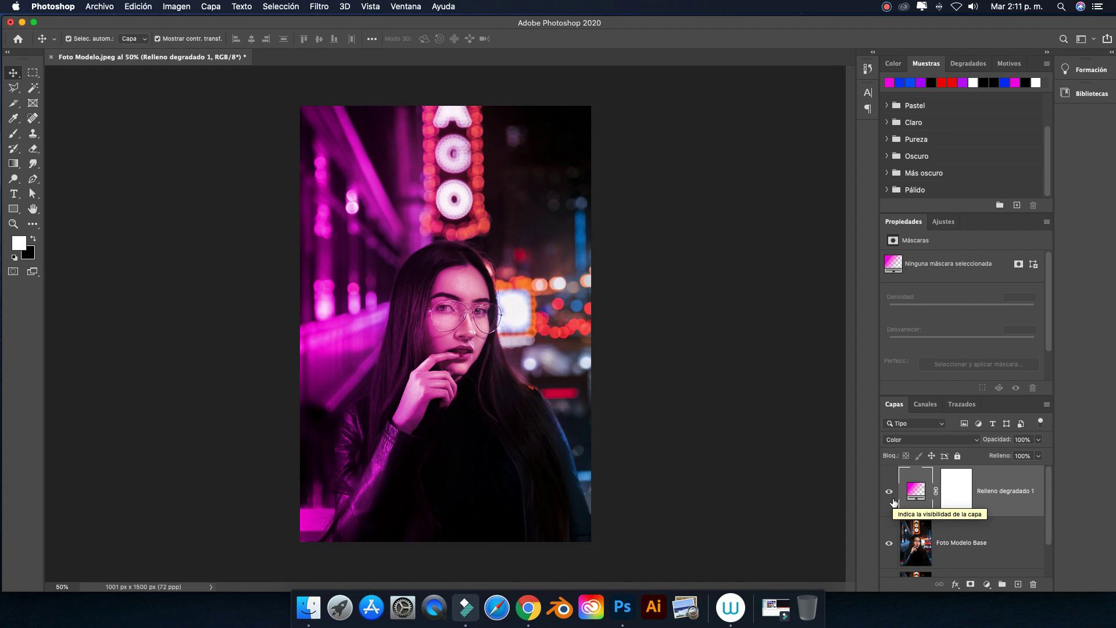
{"action": "key", "text": "XF86MonBrightnessUp"}
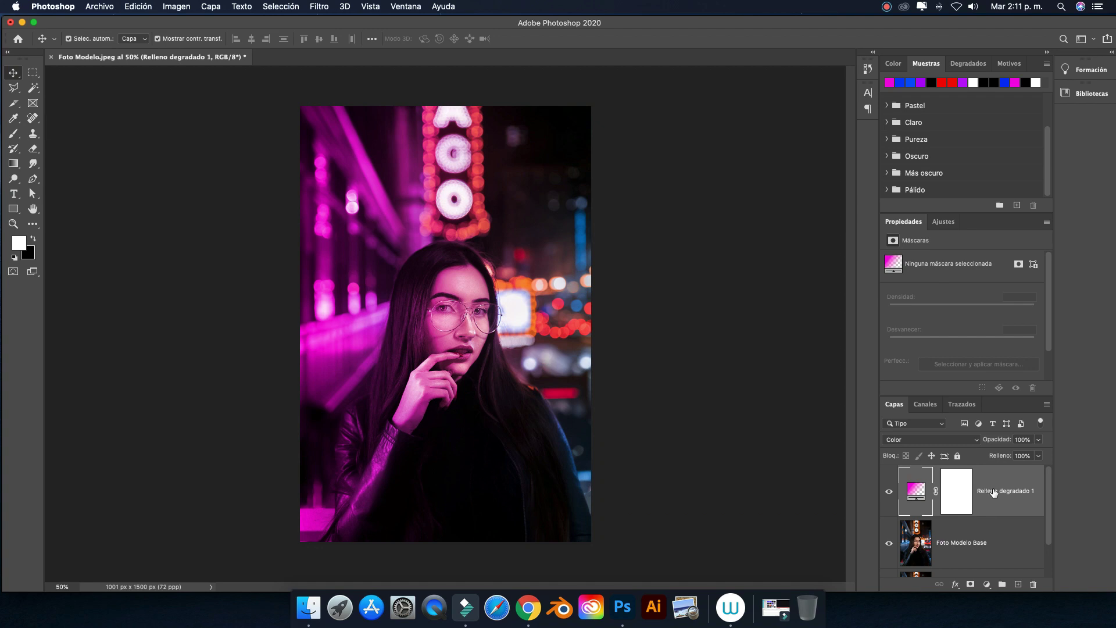
Duplicate the magenta gradient fill layer by dragging it to New Layer.
{"action": "key", "text": "super+j"}
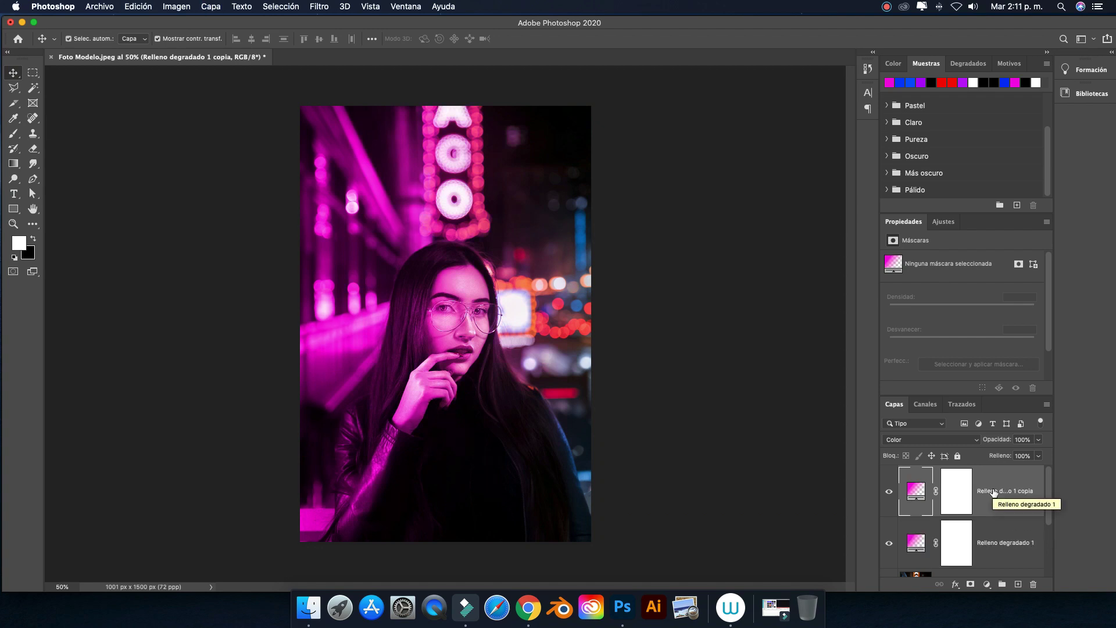
{"action": "key", "text": "super+z"}
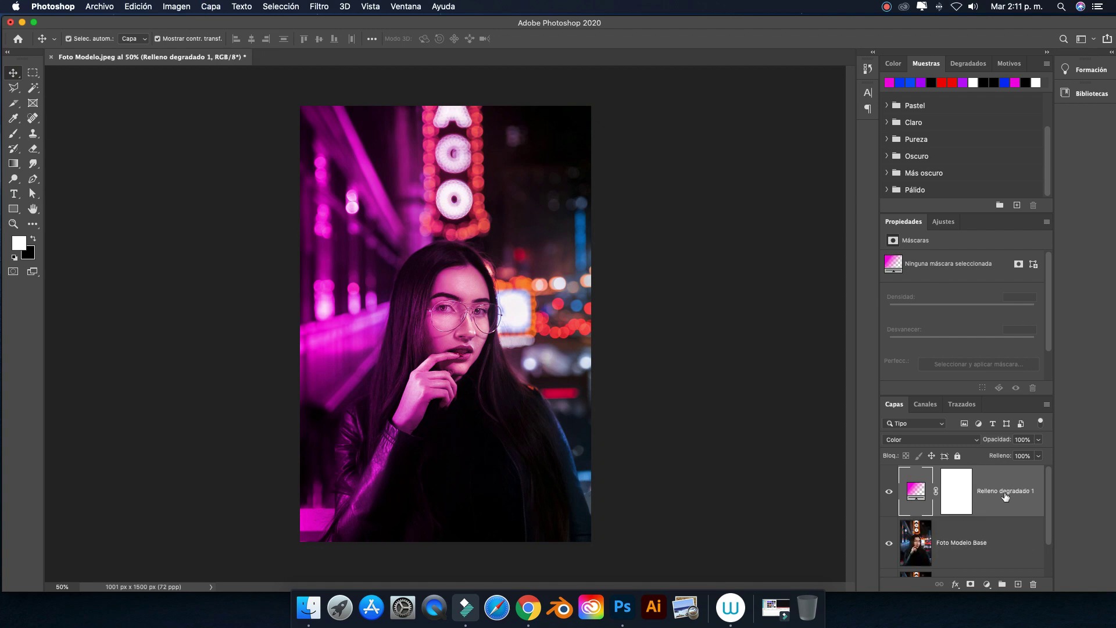
{"action": "right_click", "coordinate": [1005, 495]}
{"action": "left_click", "coordinate": [1006, 495]}
{"action": "left_click_drag", "start_coordinate": [1005, 495], "coordinate": [1018, 585]}
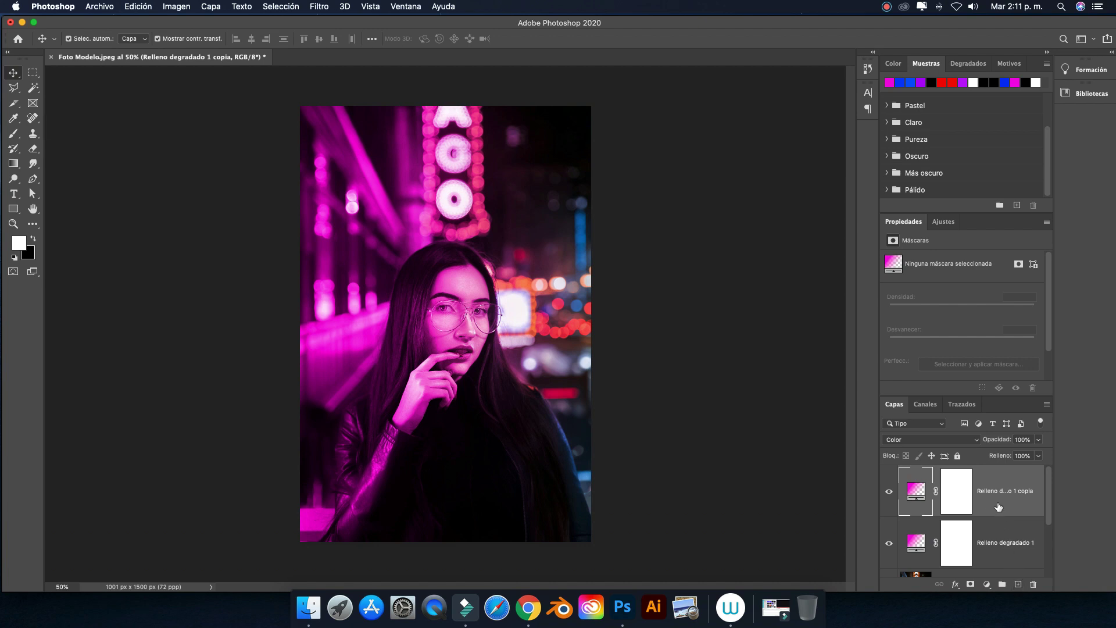
Reverse the copy's gradient direction and set its left stop to blue 003cff.
{"action": "double_click", "coordinate": [919, 492]}
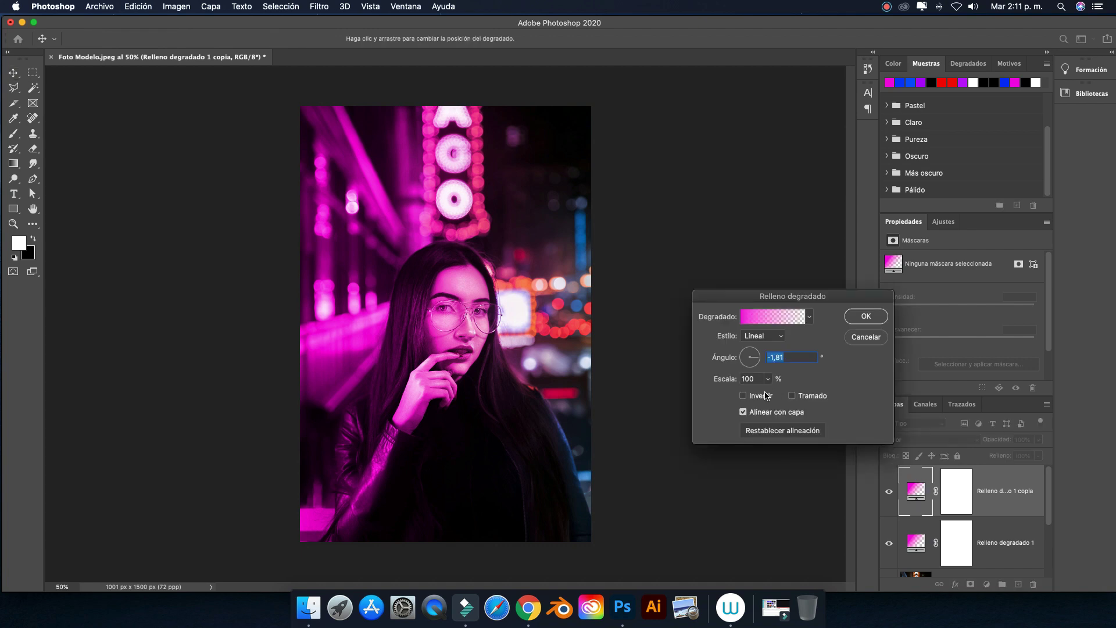
{"action": "left_click", "coordinate": [743, 396]}
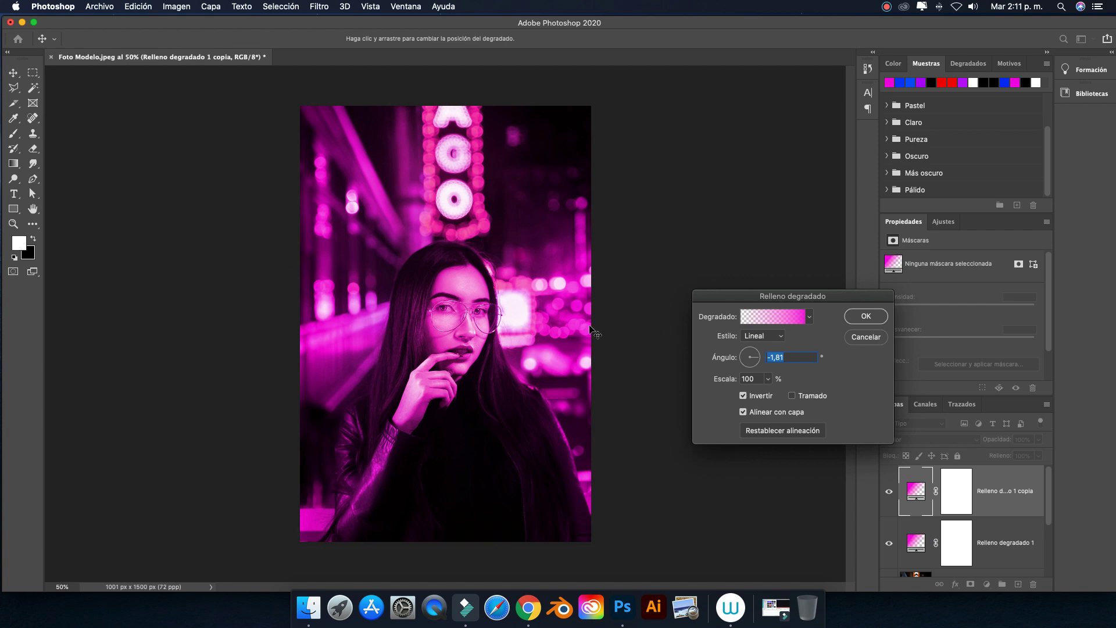
{"action": "left_click", "coordinate": [783, 318]}
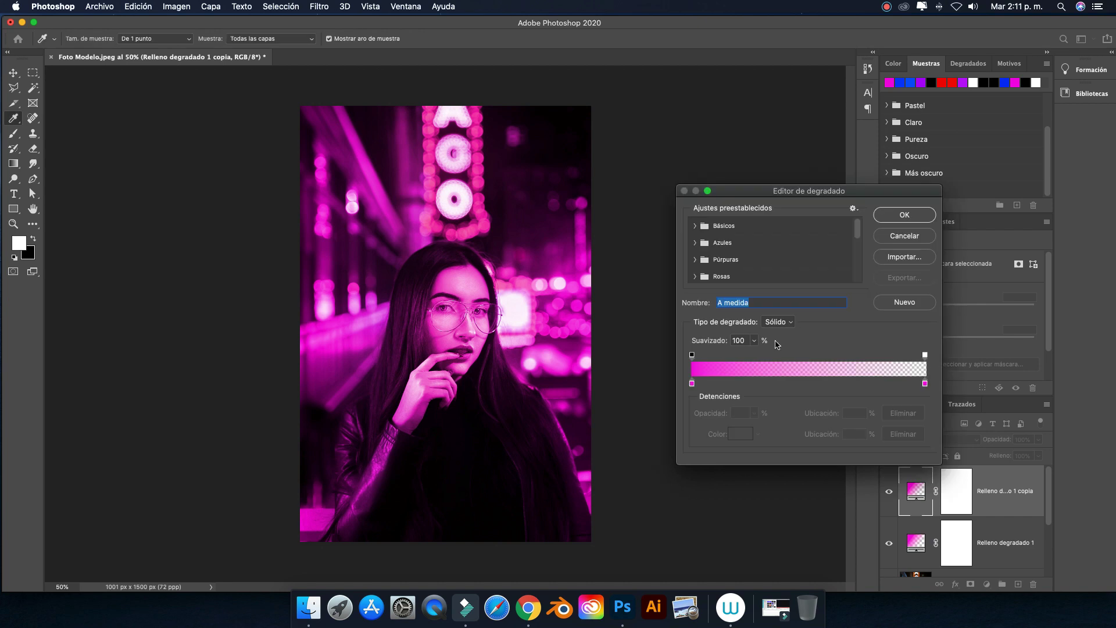
{"action": "left_click", "coordinate": [693, 383]}
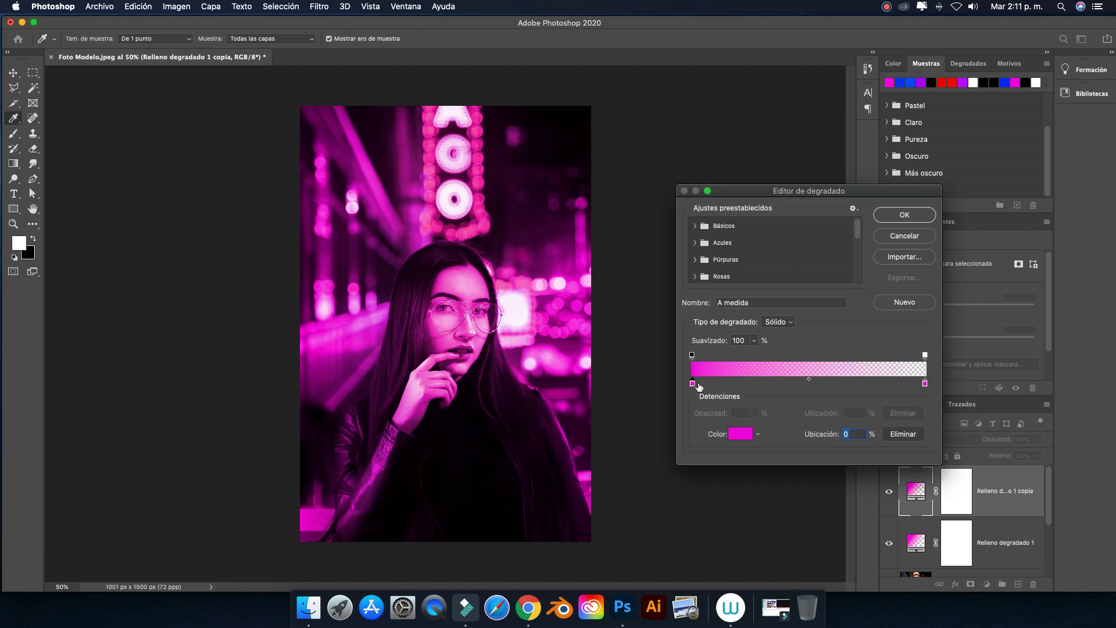
{"action": "left_click", "coordinate": [741, 434]}
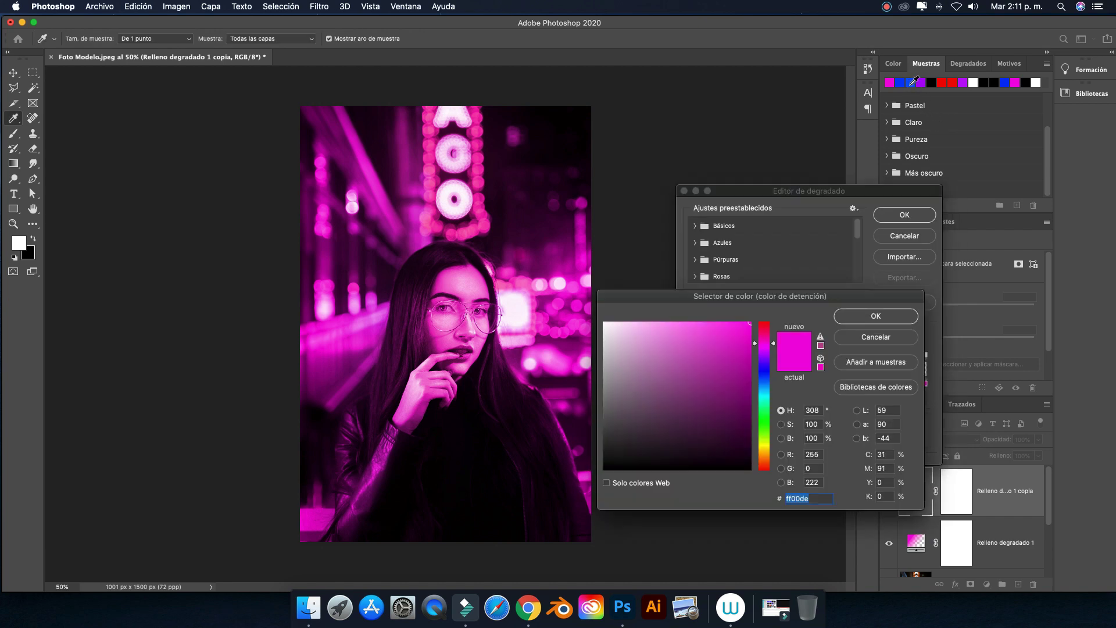
{"action": "left_click", "coordinate": [901, 83]}
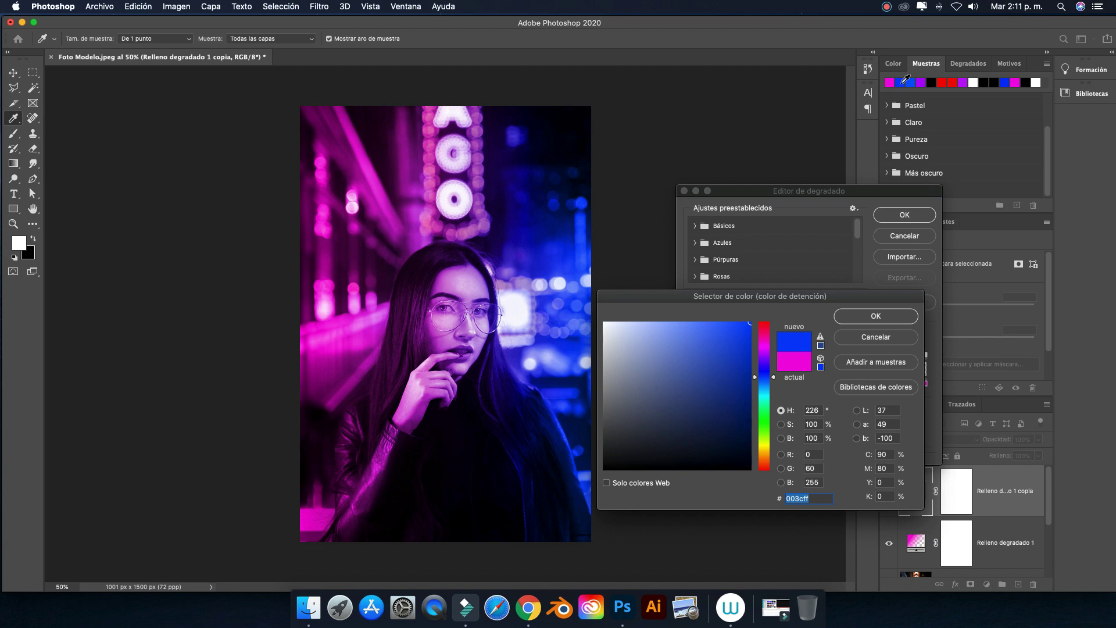
{"action": "left_click", "coordinate": [819, 498]}
{"action": "left_click", "coordinate": [876, 316]}
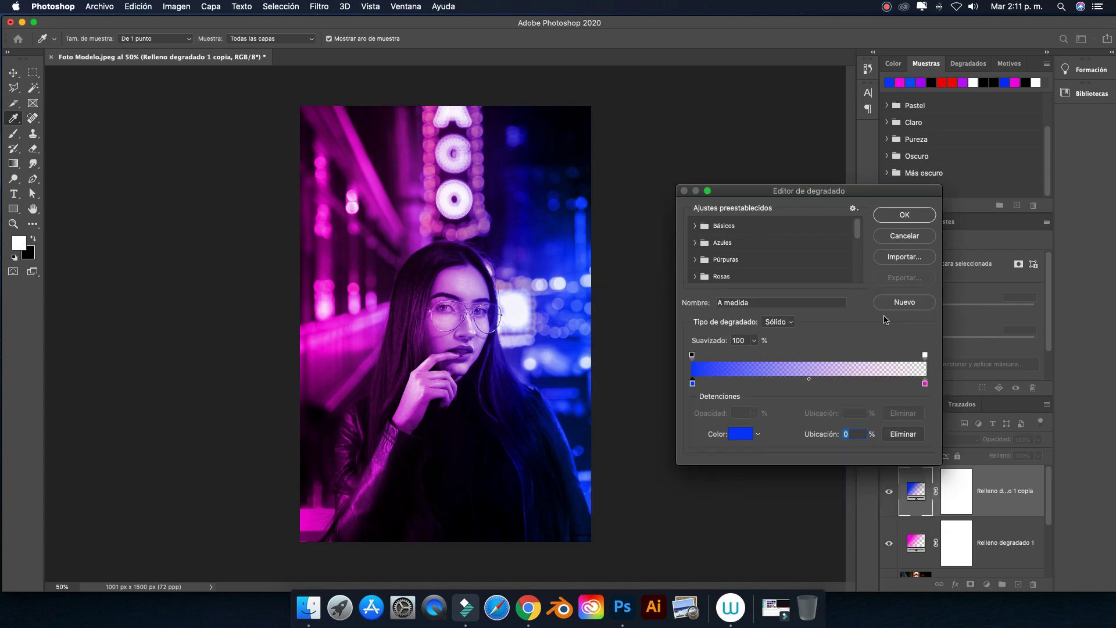
Set the end stop to blue as well and apply the blue gradient fill.
{"action": "left_click", "coordinate": [925, 384]}
{"action": "left_click", "coordinate": [739, 434]}
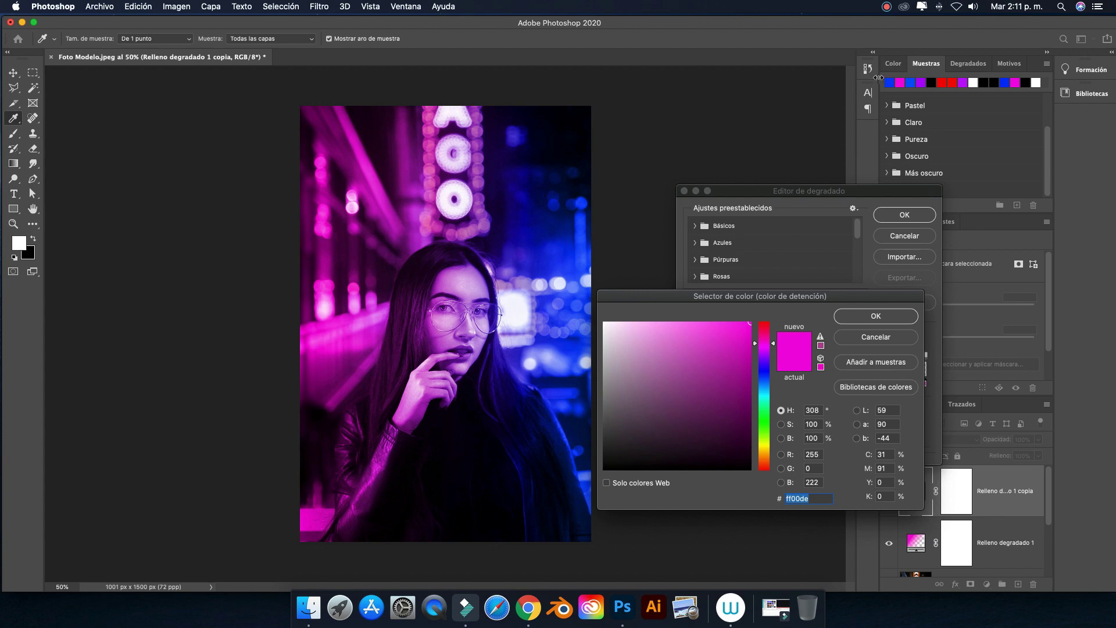
{"action": "left_click", "coordinate": [889, 82]}
{"action": "left_click", "coordinate": [883, 315]}
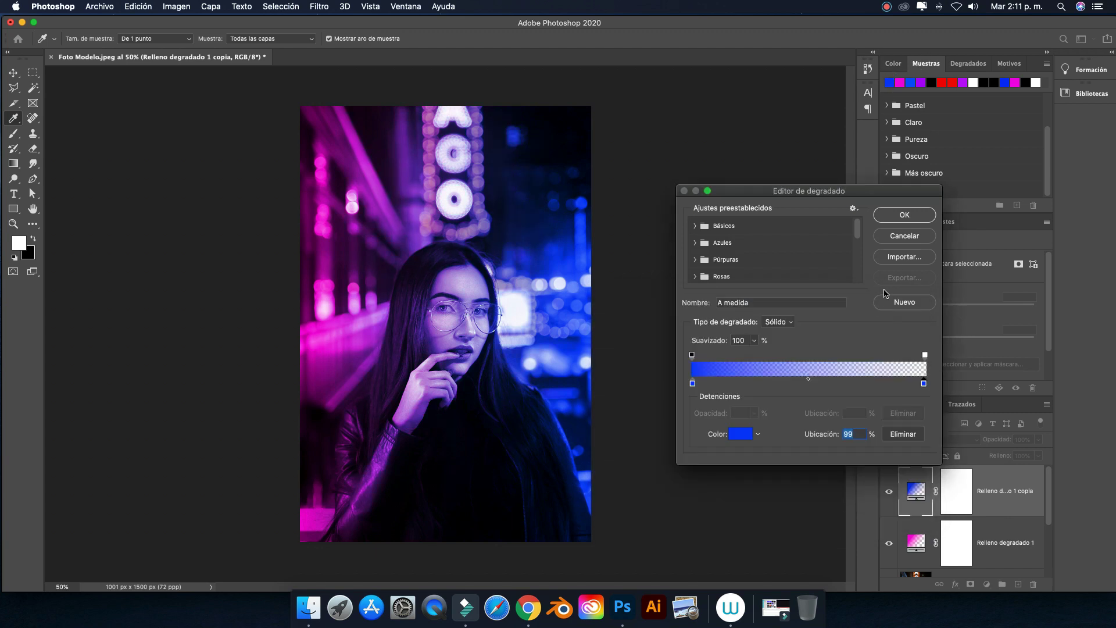
{"action": "left_click", "coordinate": [905, 214]}
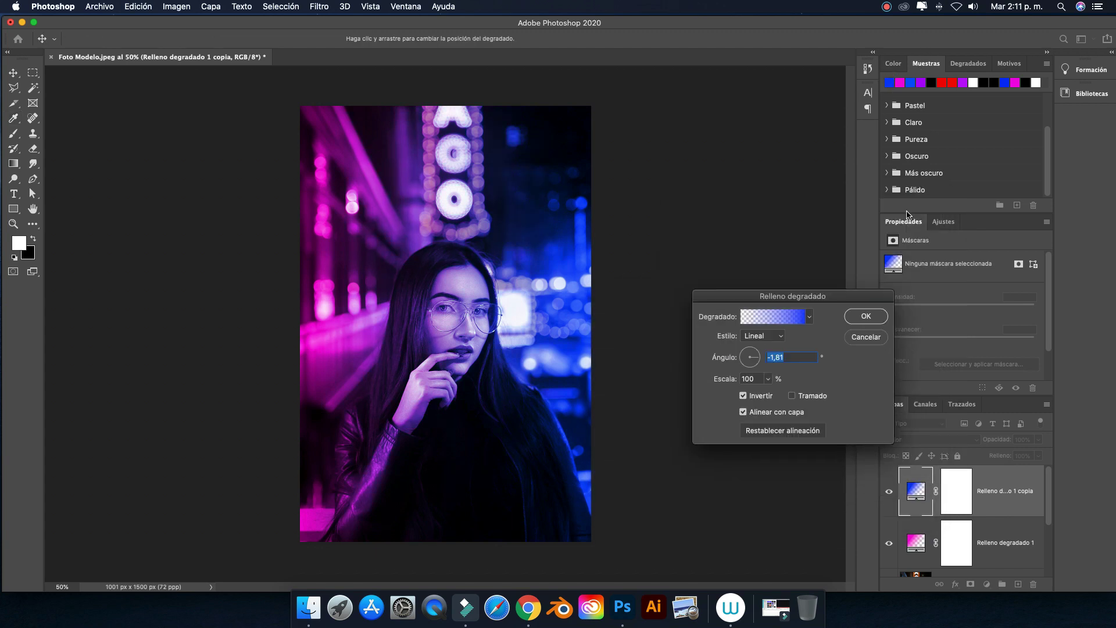
{"action": "left_click", "coordinate": [866, 316]}
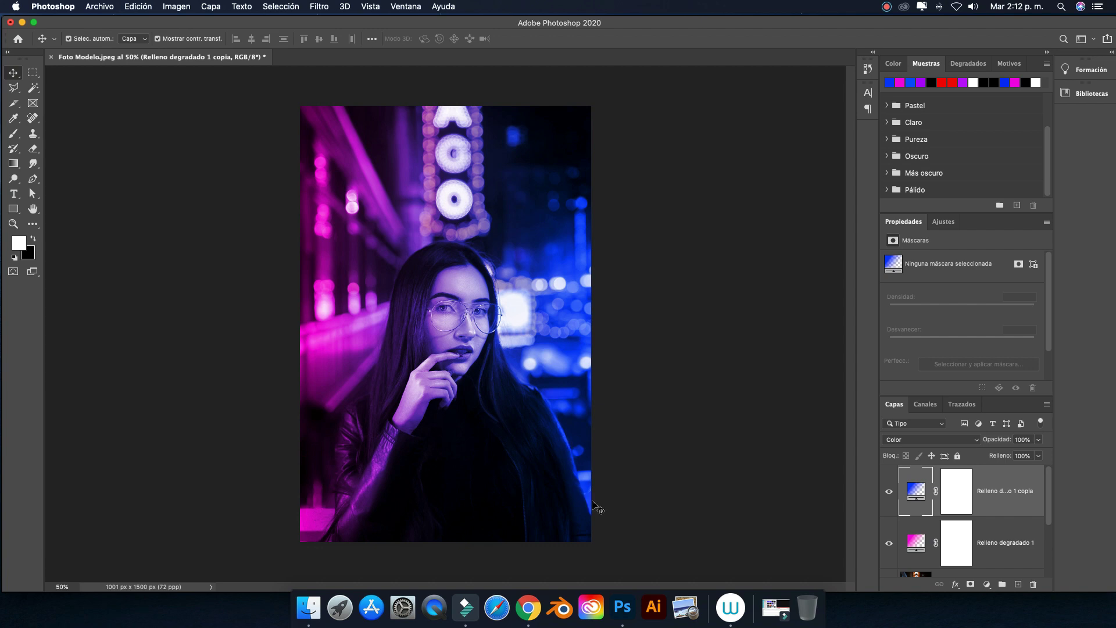
Lower the blue gradient layer's opacity to 59% and its fill to 80%.
{"action": "key", "text": "ctrl+plus"}
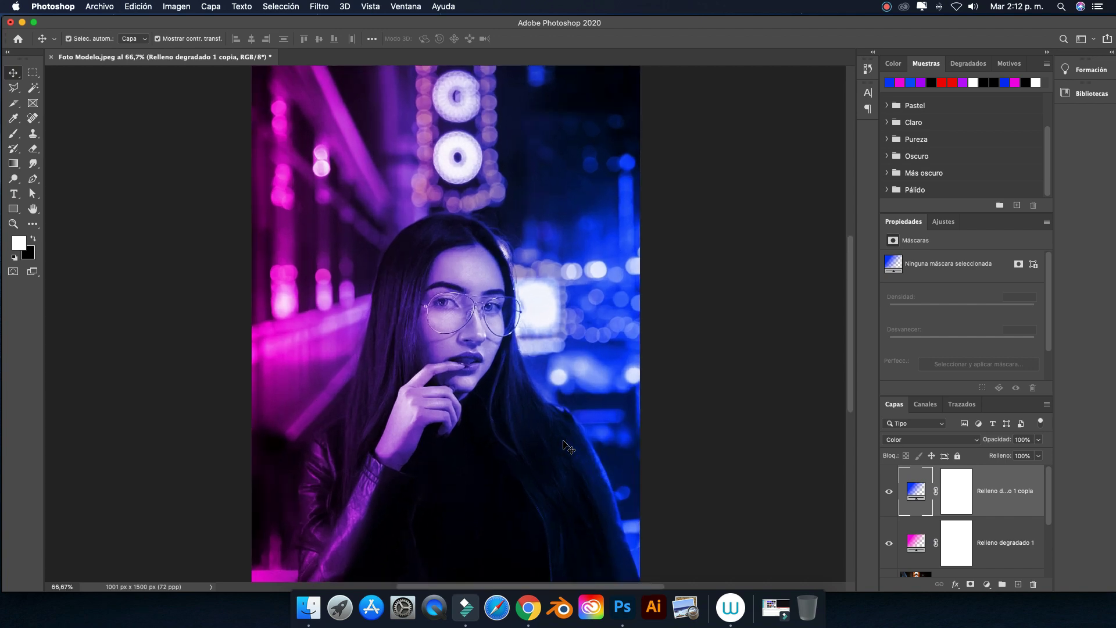
{"action": "scroll", "coordinate": [564, 447], "scroll_direction": "down", "scroll_amount": 1}
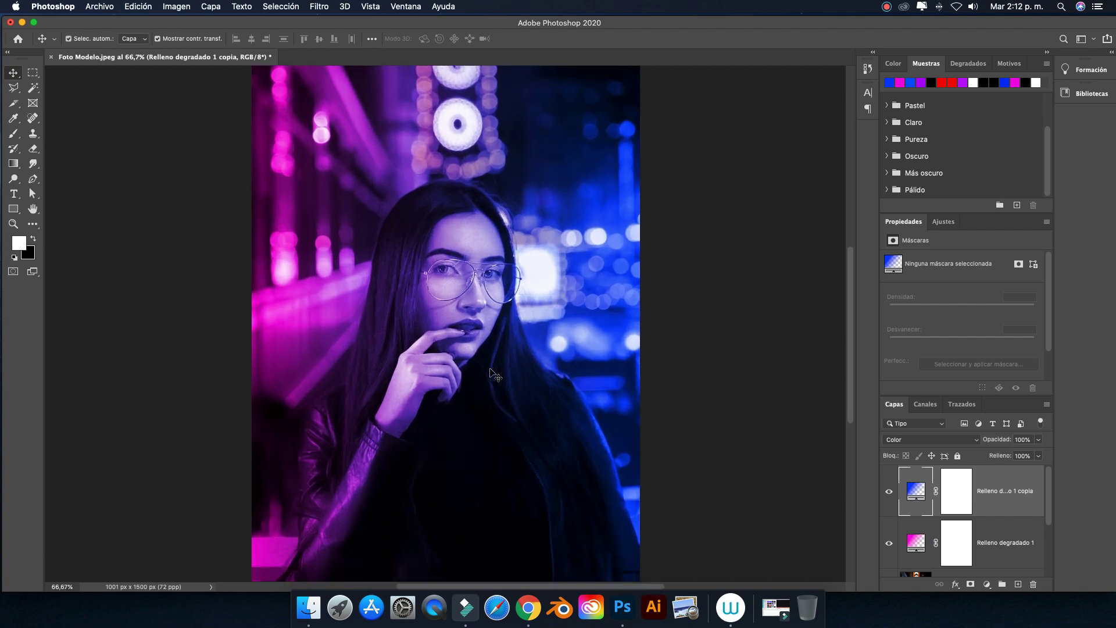
{"action": "left_click", "coordinate": [1038, 439]}
{"action": "left_click_drag", "start_coordinate": [1023, 455], "coordinate": [1026, 471]}
{"action": "left_click", "coordinate": [1038, 455]}
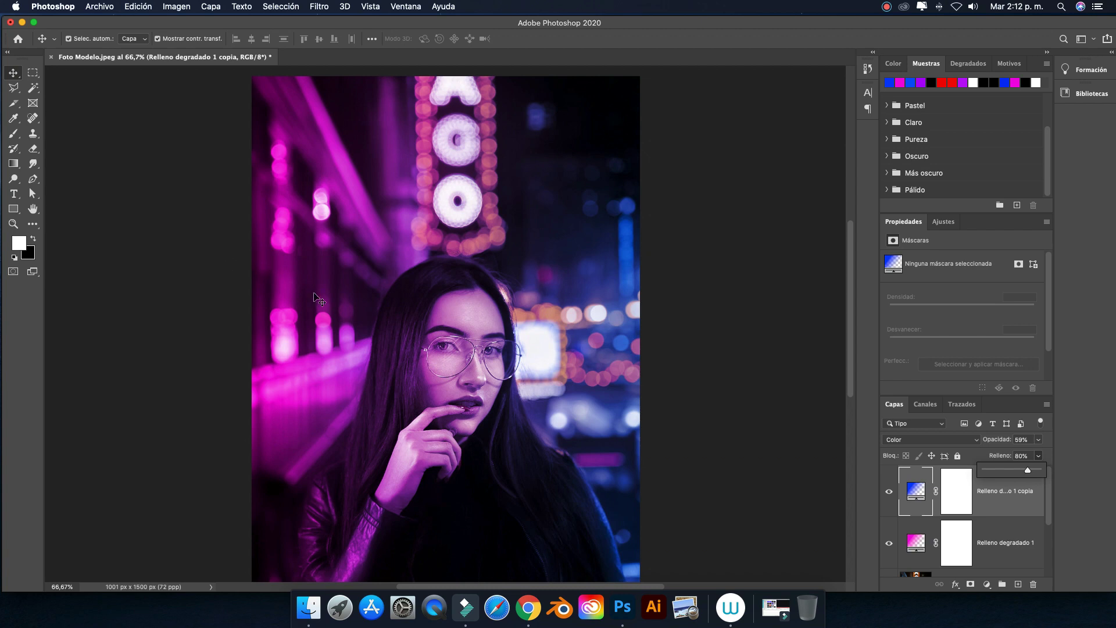
Raise the blue layer's opacity to 70% and add Foto Modelo Base to the selection.
{"action": "scroll", "coordinate": [465, 360], "scroll_direction": "down", "scroll_amount": 1}
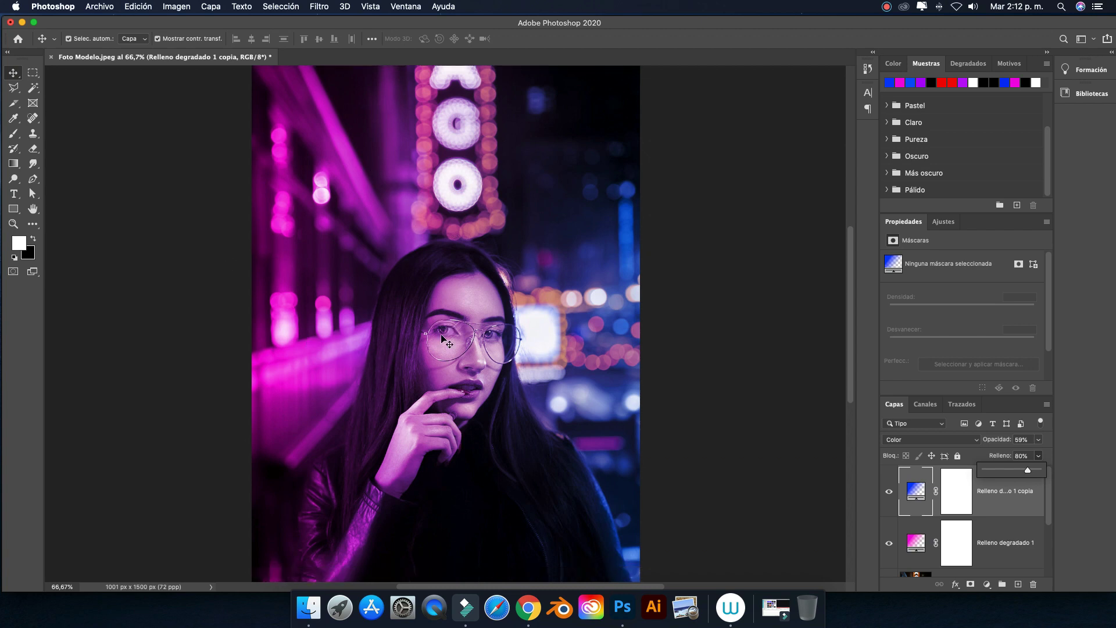
{"action": "scroll", "coordinate": [459, 343], "scroll_direction": "down", "scroll_amount": 1}
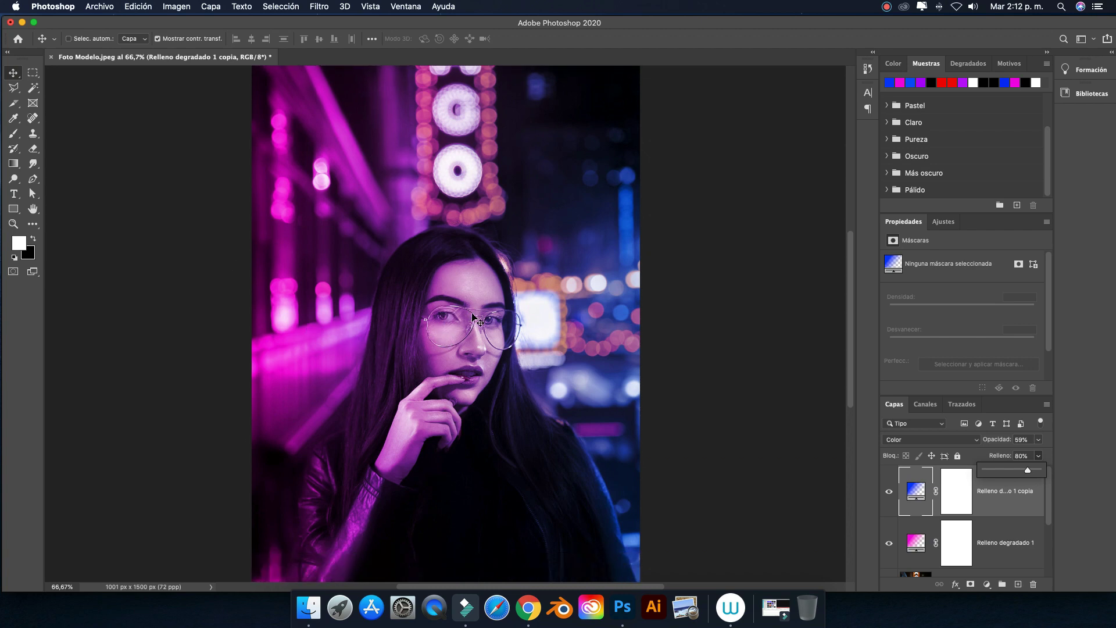
{"action": "scroll", "coordinate": [474, 316], "scroll_direction": "down", "scroll_amount": 1}
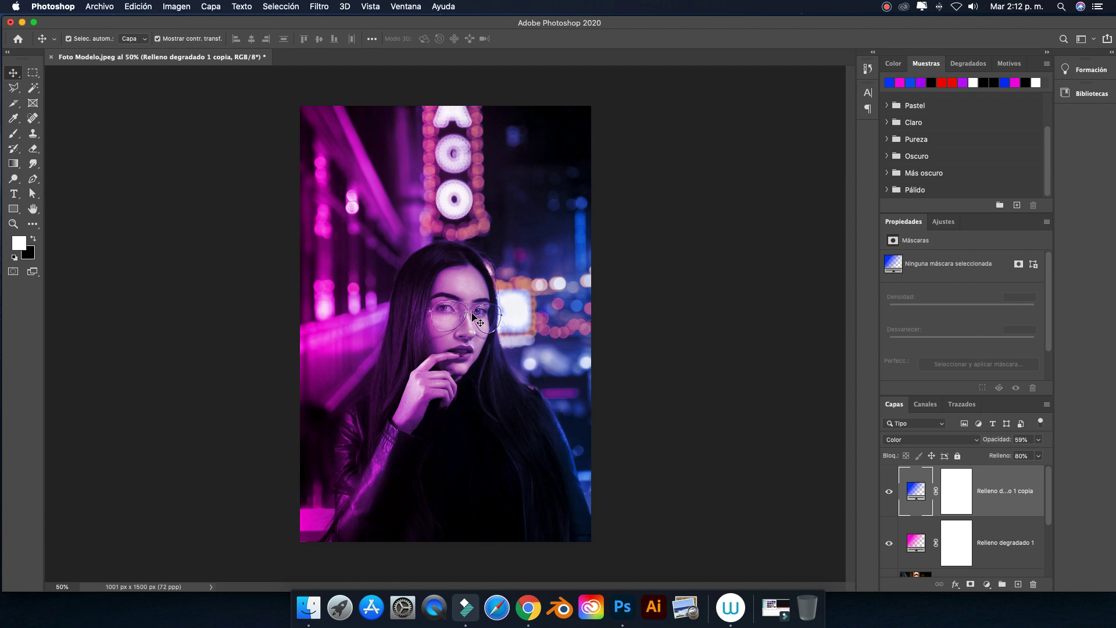
{"action": "left_click", "coordinate": [1038, 439]}
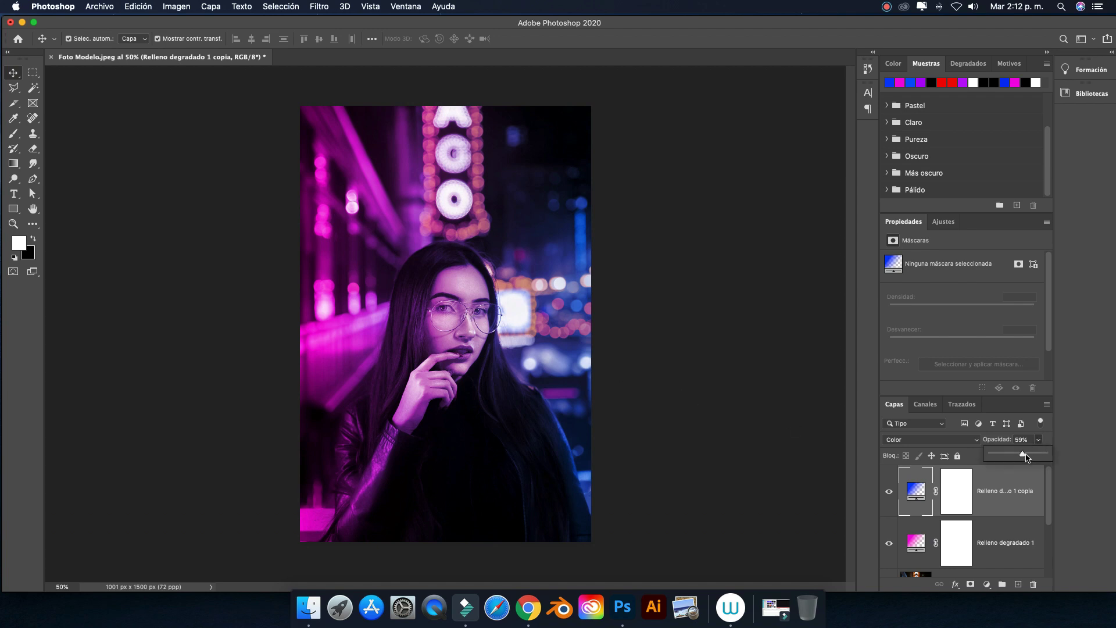
{"action": "left_click_drag", "start_coordinate": [1024, 454], "coordinate": [1032, 454]}
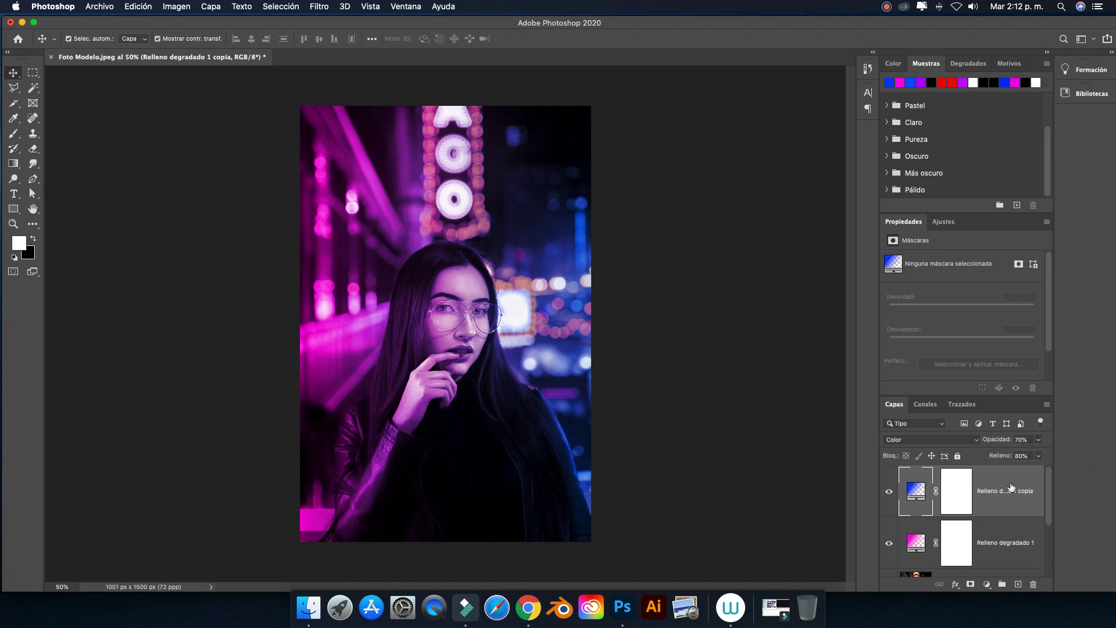
{"action": "scroll", "coordinate": [988, 505], "scroll_direction": "down", "scroll_amount": 2}
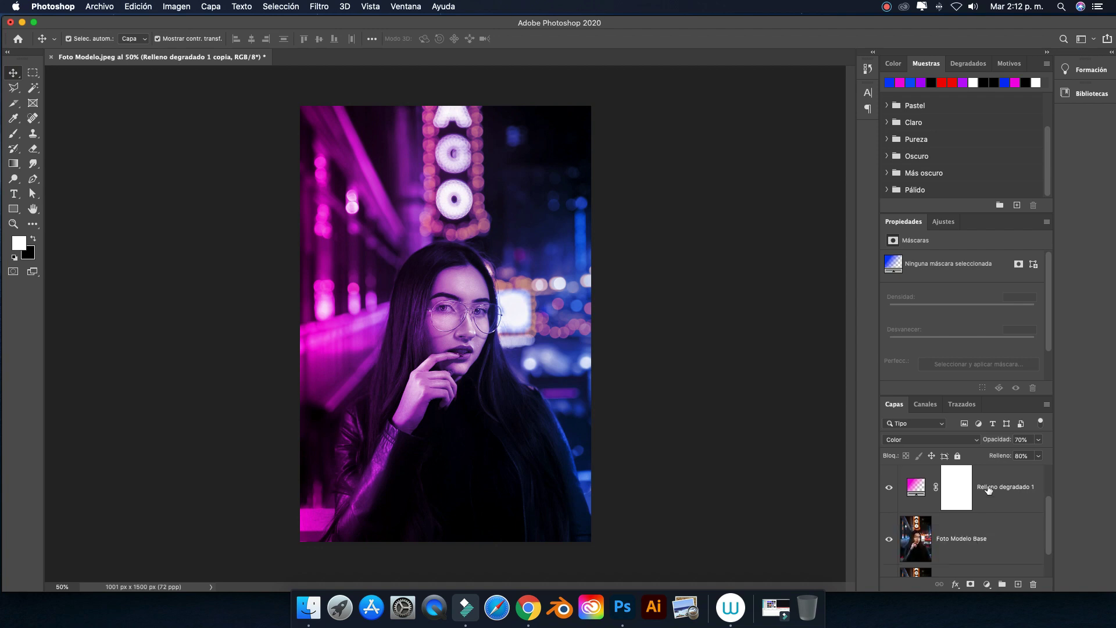
{"action": "scroll", "coordinate": [989, 489], "scroll_direction": "up", "scroll_amount": 2}
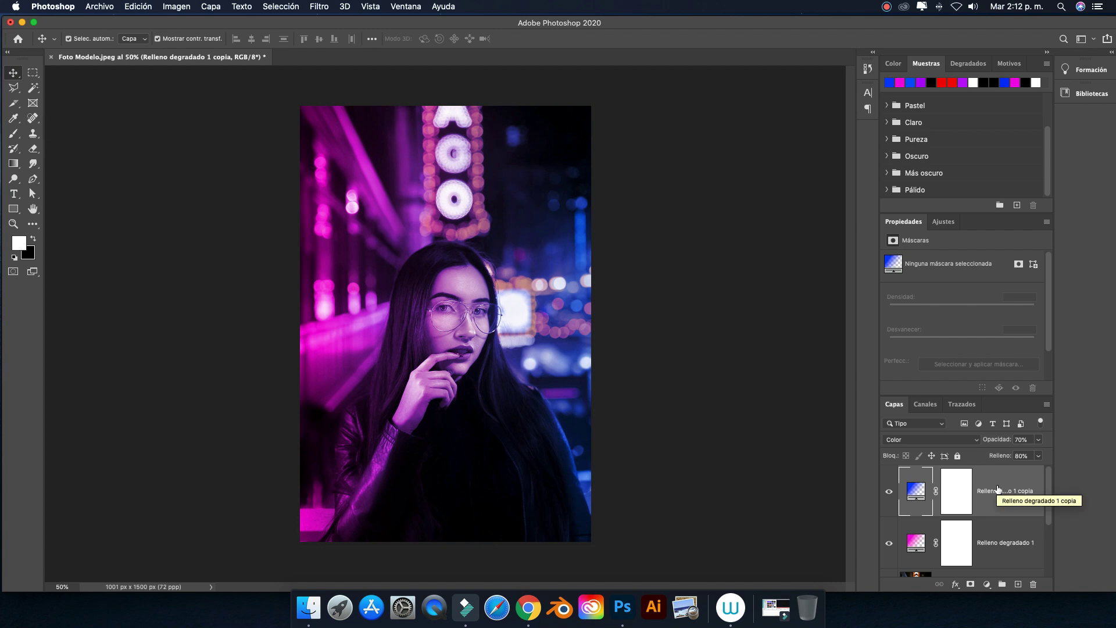
{"action": "scroll", "coordinate": [998, 489], "scroll_direction": "down", "scroll_amount": 3}
{"action": "left_click", "coordinate": [978, 499]}
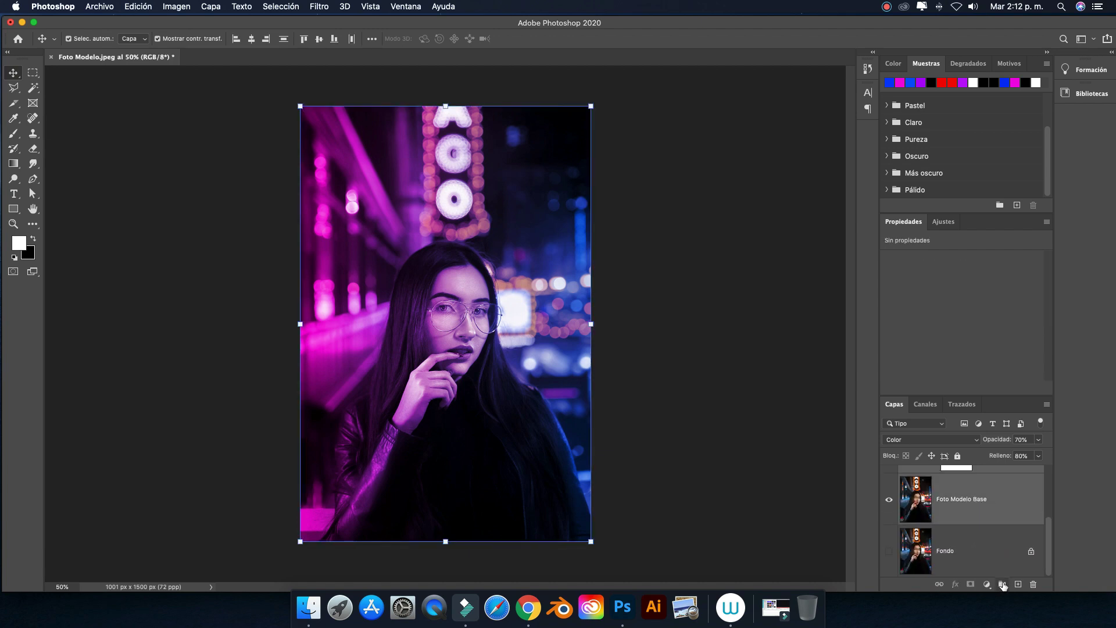
Group the selected layers and name the group 'Edición Original'.
{"action": "left_click", "coordinate": [1002, 584]}
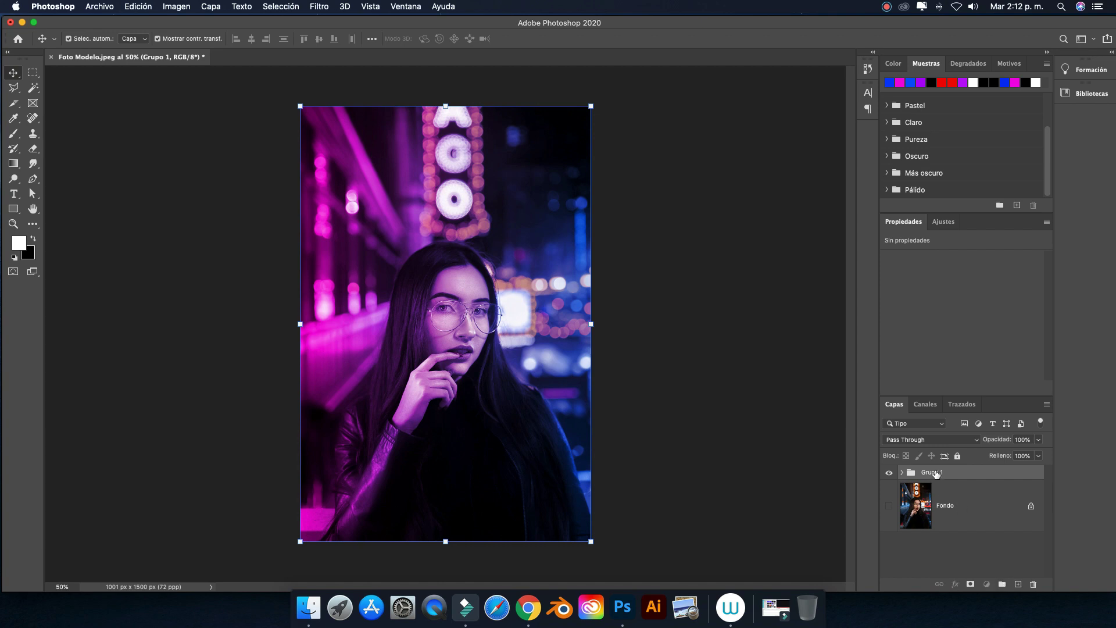
{"action": "double_click", "coordinate": [935, 471]}
{"action": "type", "text": "nal"}
{"action": "key", "text": "Return"}
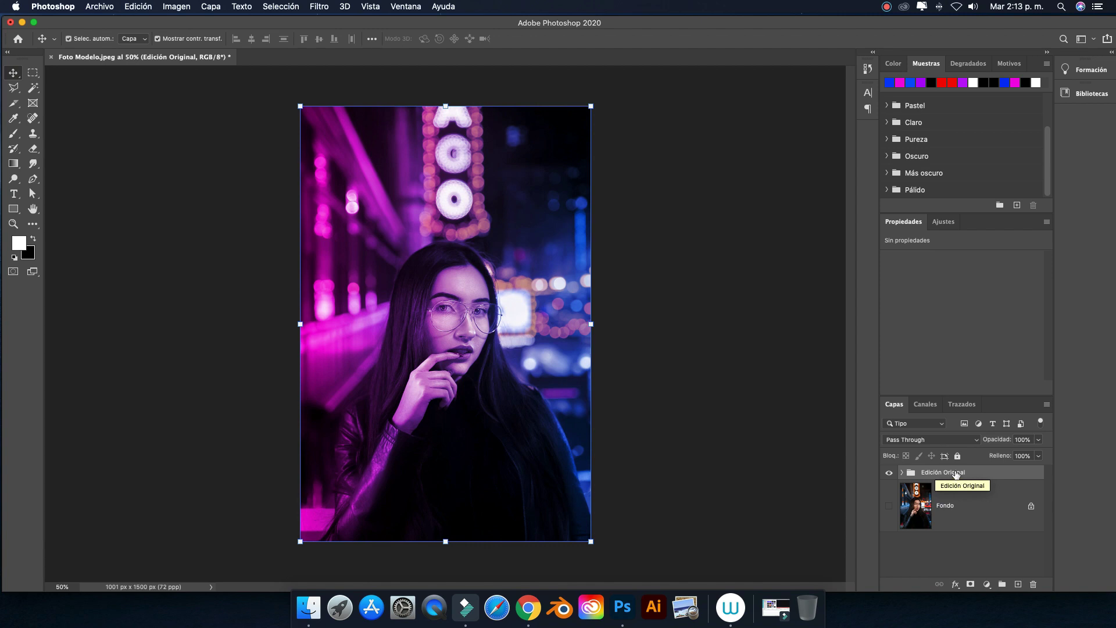
Duplicate the Edición Original group and hide the original group.
{"action": "left_click_drag", "start_coordinate": [956, 474], "coordinate": [1018, 586]}
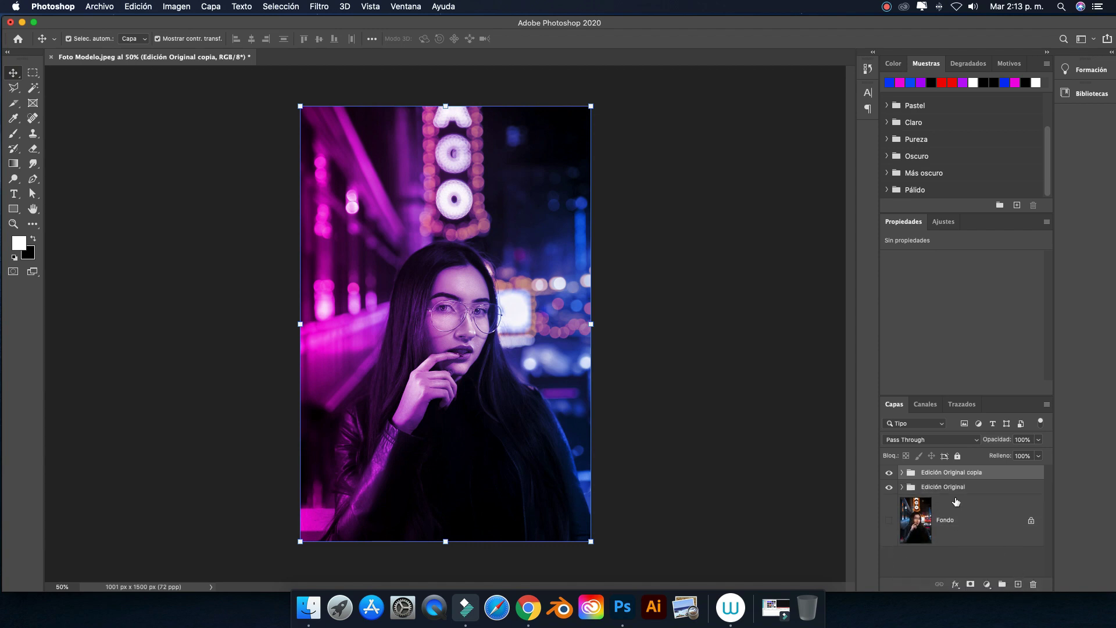
{"action": "left_click", "coordinate": [889, 487]}
{"action": "left_click", "coordinate": [889, 488]}
{"action": "left_click", "coordinate": [889, 488]}
Merge the 'Edición Original copia' group with Combinar grupo and convert it to a smart object.
{"action": "right_click", "coordinate": [931, 474]}
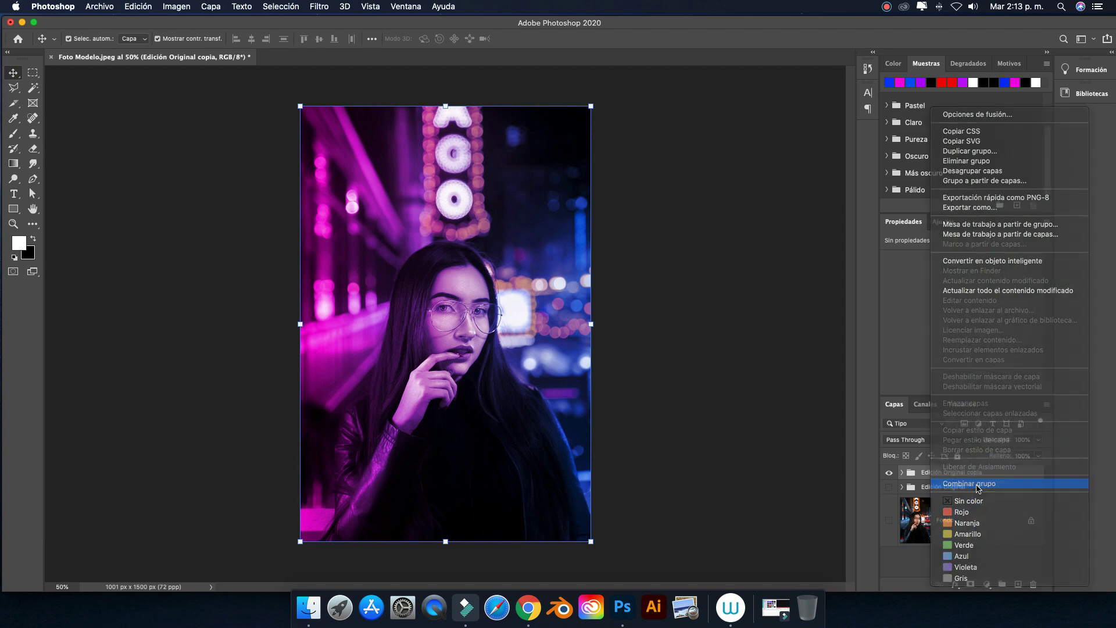
{"action": "left_click", "coordinate": [976, 484]}
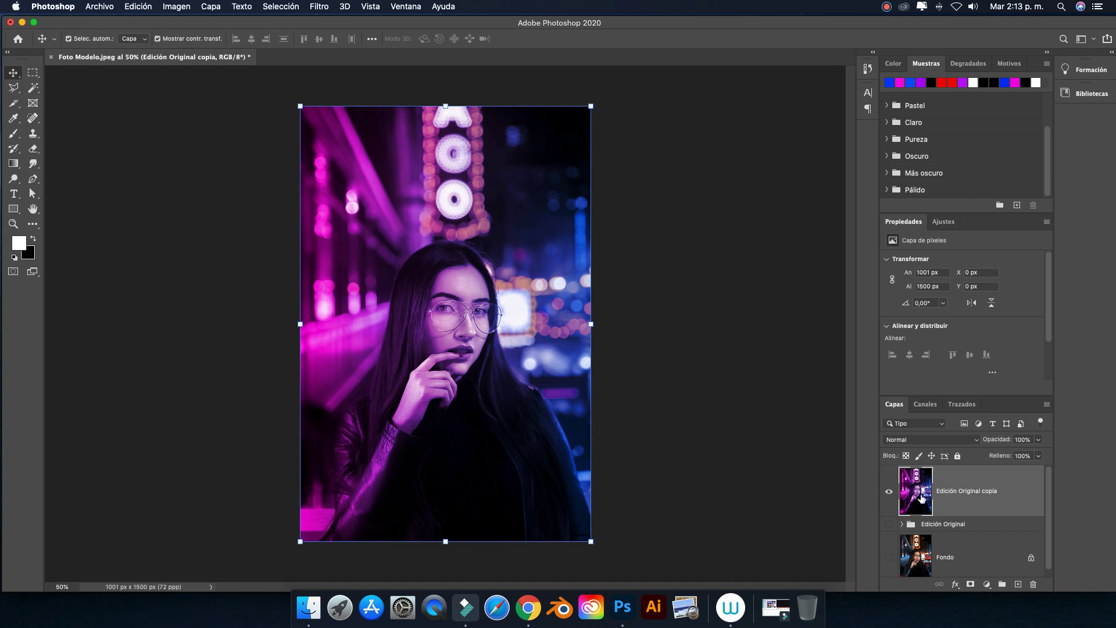
{"action": "right_click", "coordinate": [977, 495]}
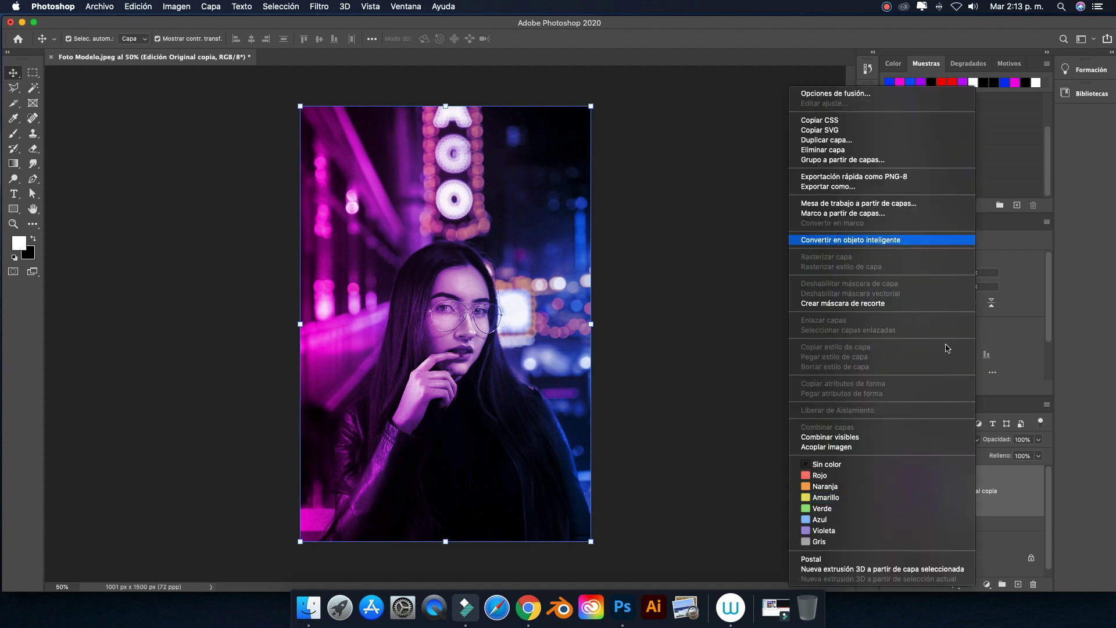
{"action": "left_click", "coordinate": [887, 240]}
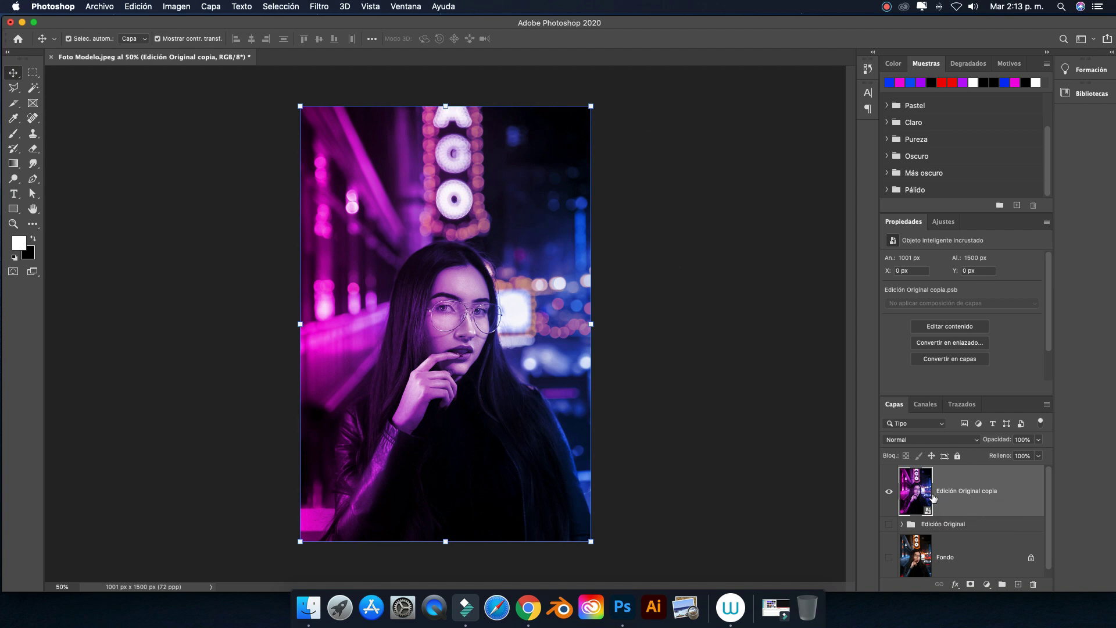
In the Camera Raw filter, warm Temperature to +20 and push Tint to +25.
{"action": "left_click", "coordinate": [319, 7]}
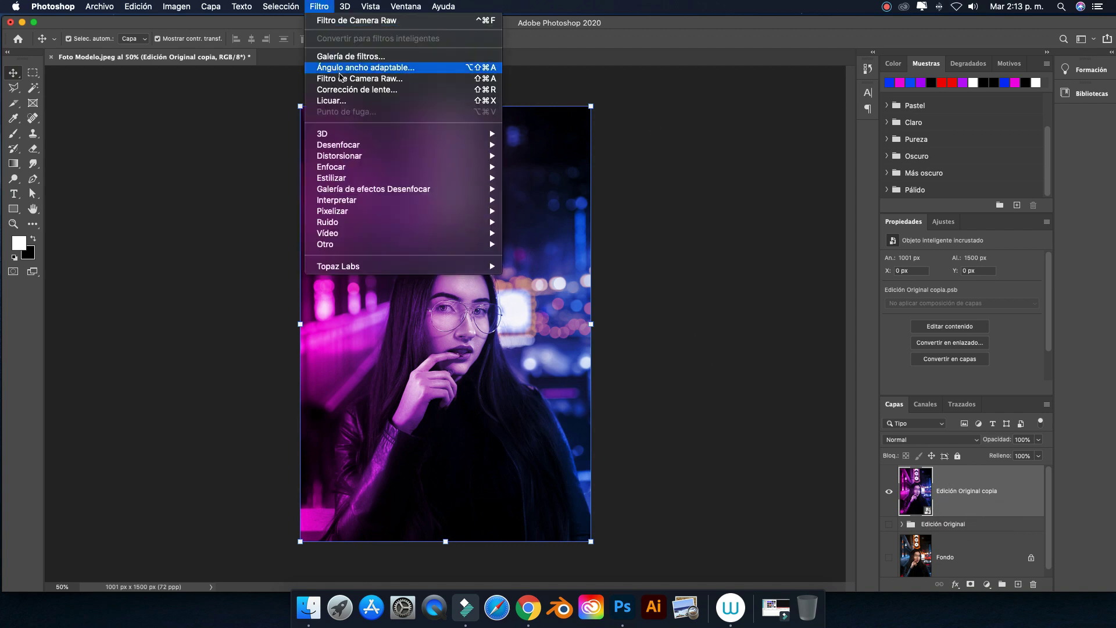
{"action": "left_click", "coordinate": [342, 80]}
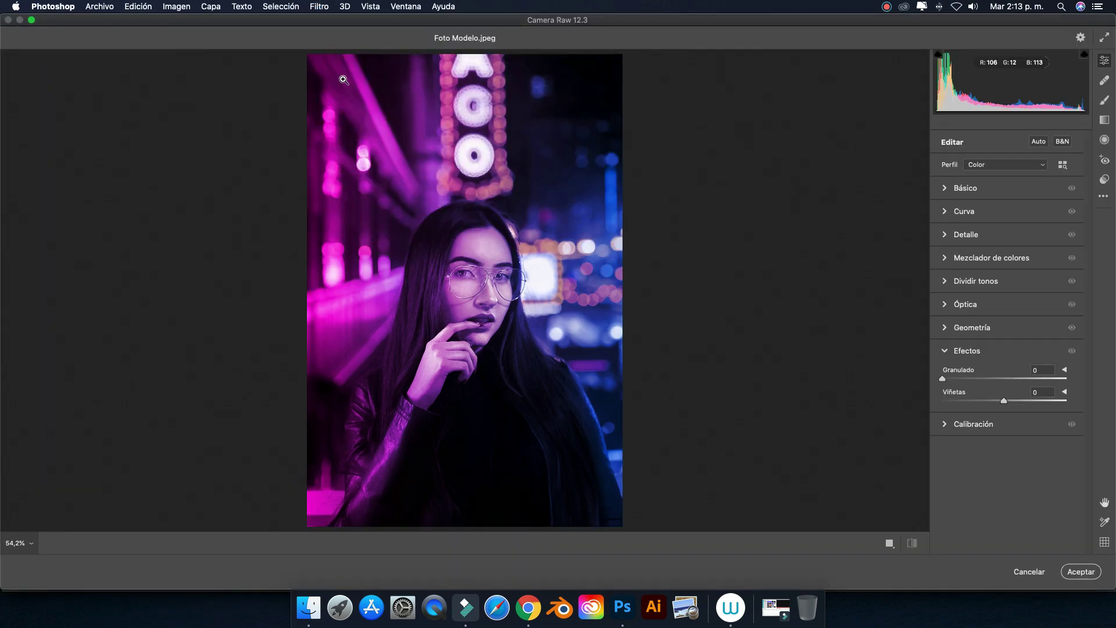
{"action": "left_click", "coordinate": [948, 189]}
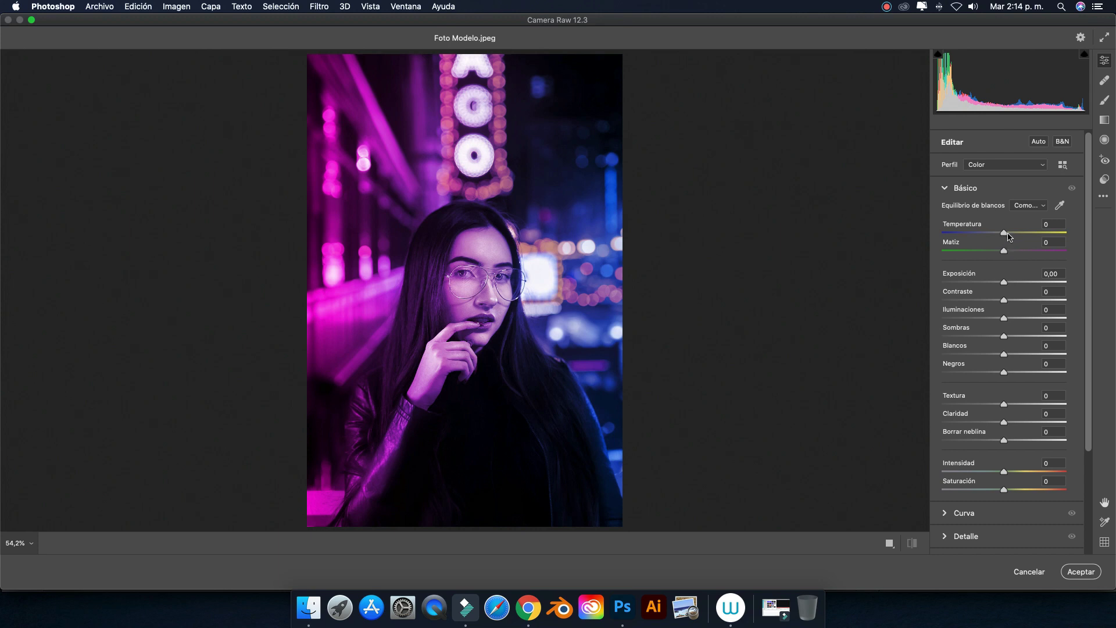
{"action": "left_click", "coordinate": [1009, 233]}
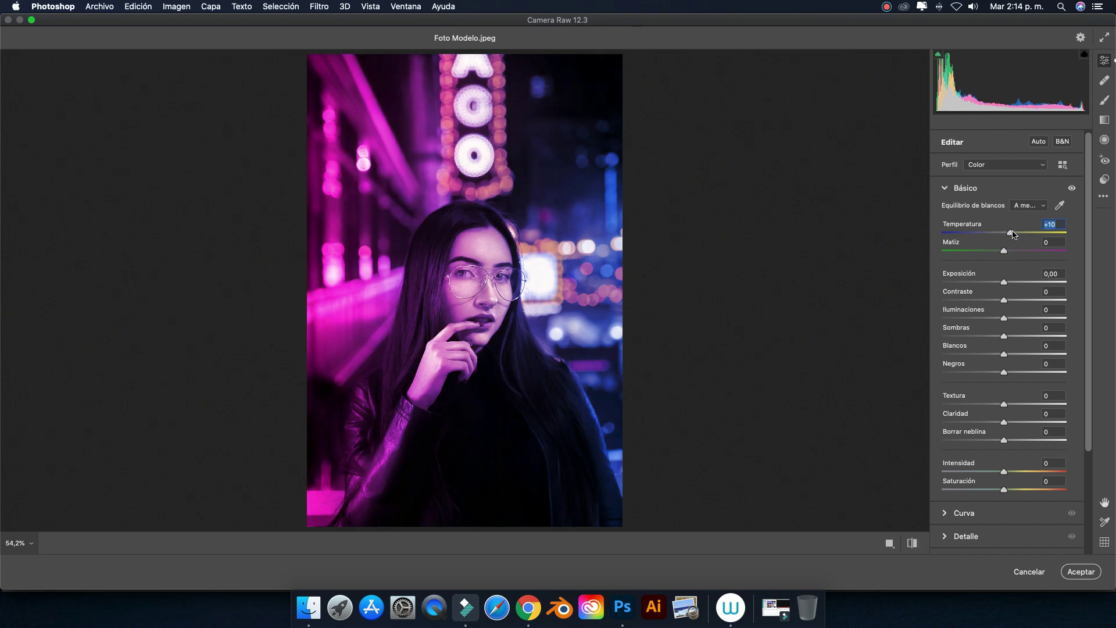
{"action": "left_click_drag", "start_coordinate": [1012, 233], "coordinate": [1016, 232]}
{"action": "left_click", "coordinate": [1014, 251]}
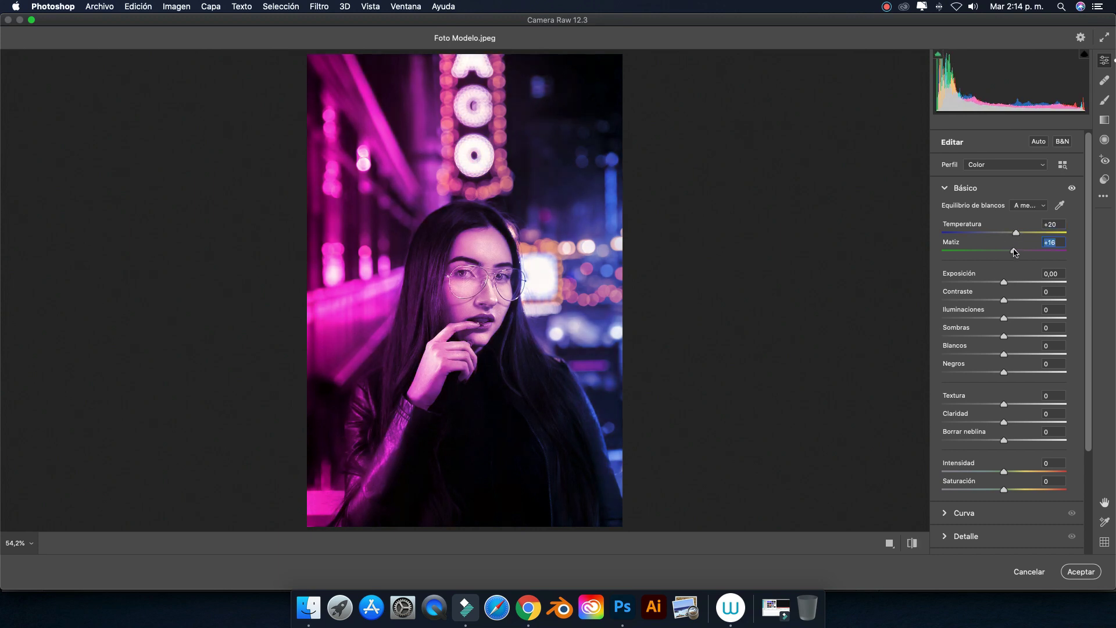
{"action": "left_click", "coordinate": [1018, 251]}
Raise Exposure to +0,30, lift Whites to +19, darken Blacks, and add Texture.
{"action": "left_click", "coordinate": [1006, 282]}
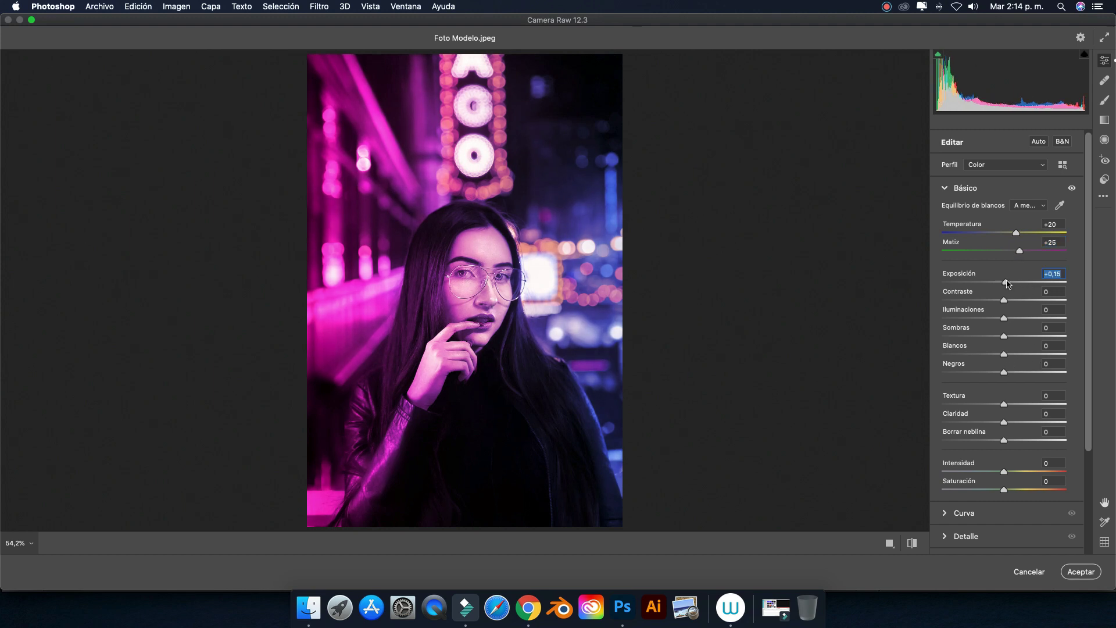
{"action": "mouse_move", "coordinate": [1007, 282]}
{"action": "left_mouse_down"}
{"action": "mouse_move", "coordinate": [1012, 300]}
{"action": "mouse_move", "coordinate": [980, 338]}
{"action": "left_mouse_up"}
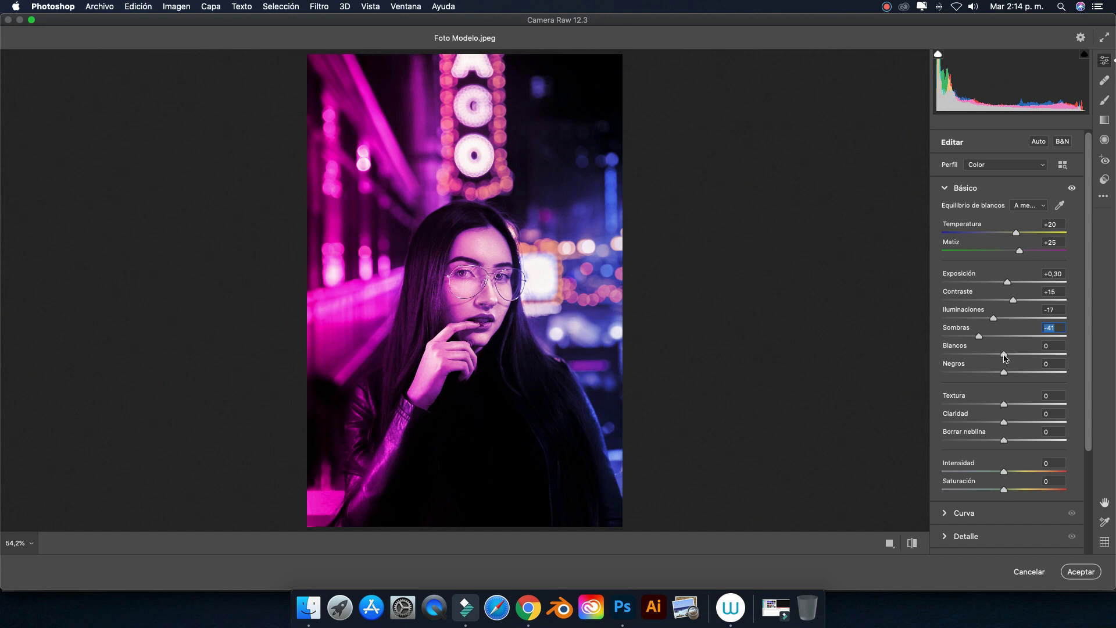
{"action": "left_click_drag", "start_coordinate": [1004, 354], "coordinate": [1015, 356]}
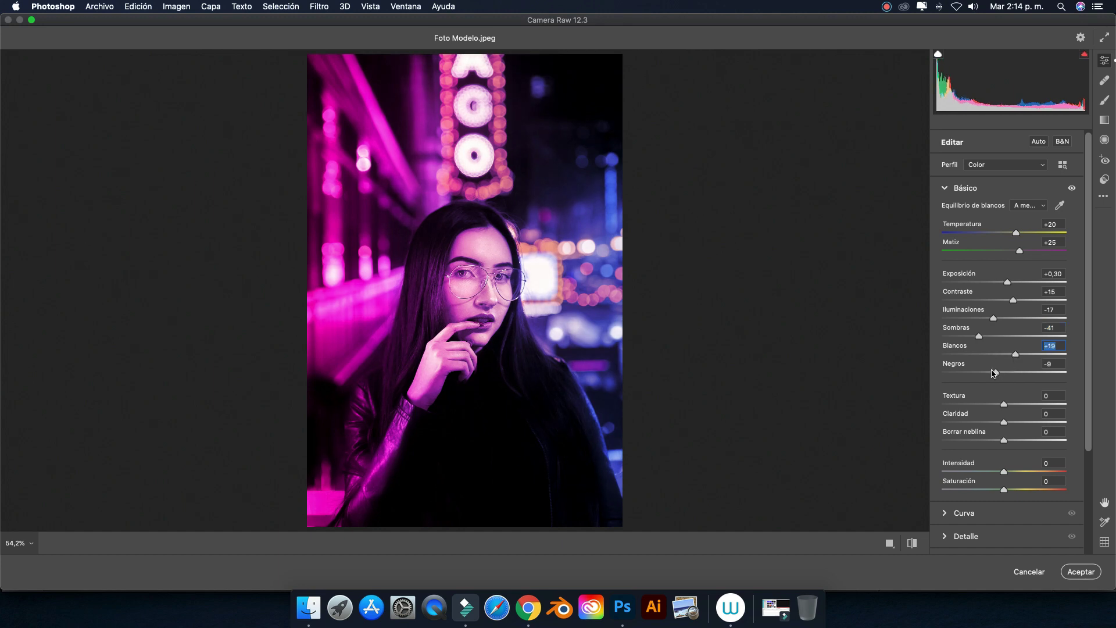
{"action": "left_click_drag", "start_coordinate": [1004, 373], "coordinate": [983, 373]}
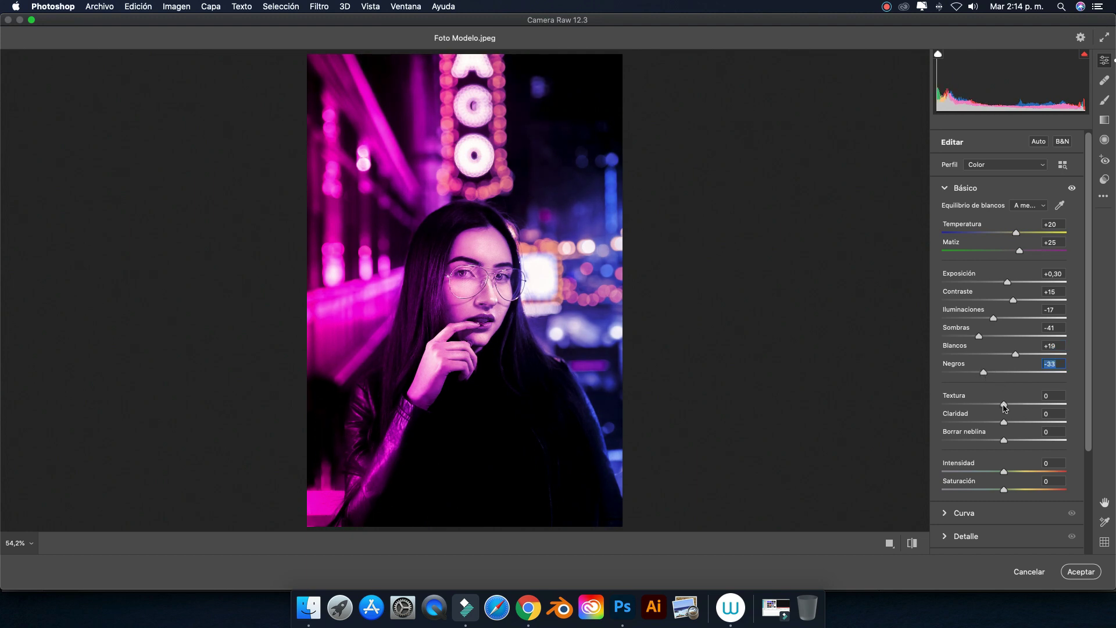
{"action": "left_click_drag", "start_coordinate": [1003, 405], "coordinate": [1028, 407]}
Set Texture to +10 and bring Clarity back up to a positive value.
{"action": "mouse_move", "coordinate": [1028, 407]}
{"action": "left_mouse_down"}
{"action": "mouse_move", "coordinate": [942, 405]}
{"action": "mouse_move", "coordinate": [1073, 408]}
{"action": "left_mouse_up"}
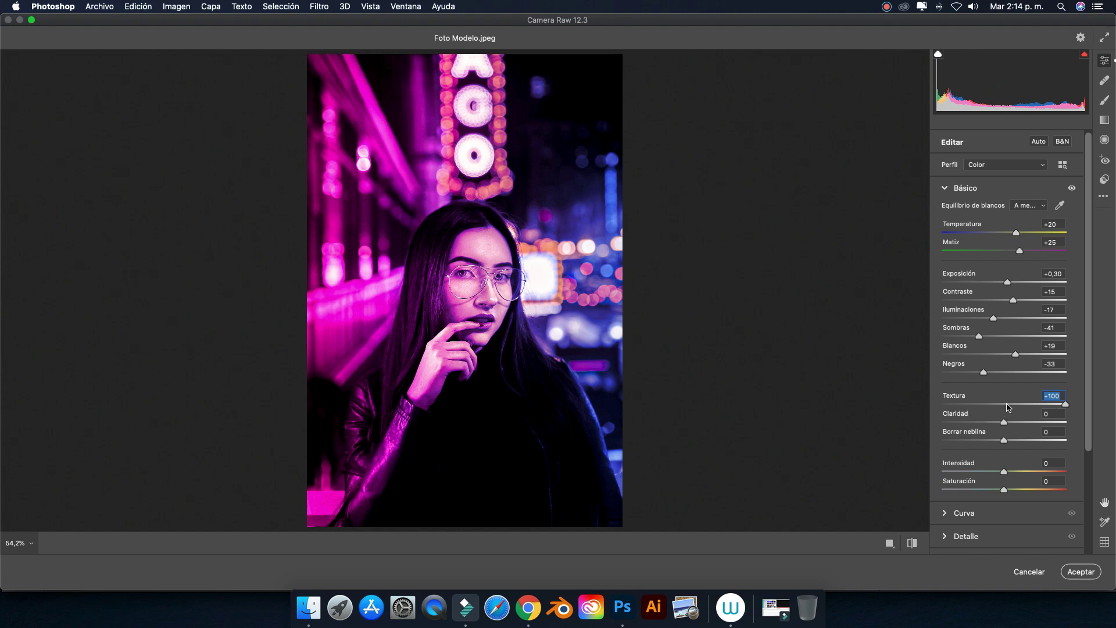
{"action": "type", "text": "10"}
{"action": "key", "text": "Return"}
{"action": "left_click_drag", "start_coordinate": [1003, 422], "coordinate": [920, 425]}
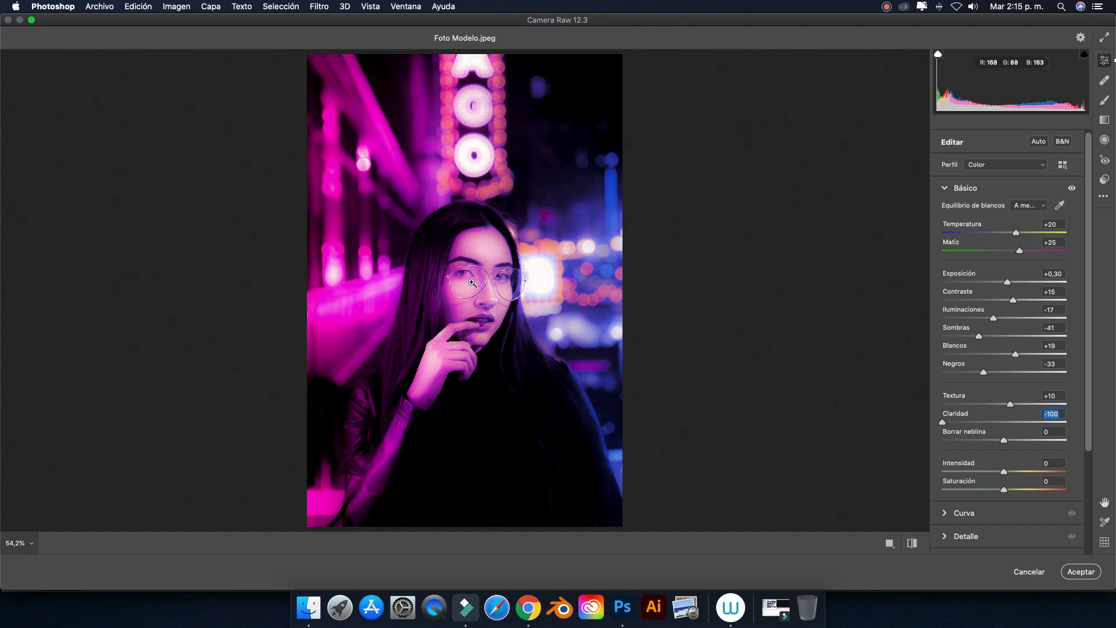
{"action": "left_click", "coordinate": [991, 424]}
{"action": "mouse_move", "coordinate": [993, 426]}
{"action": "left_mouse_down"}
{"action": "mouse_move", "coordinate": [1027, 430]}
{"action": "mouse_move", "coordinate": [1014, 424]}
{"action": "left_mouse_up"}
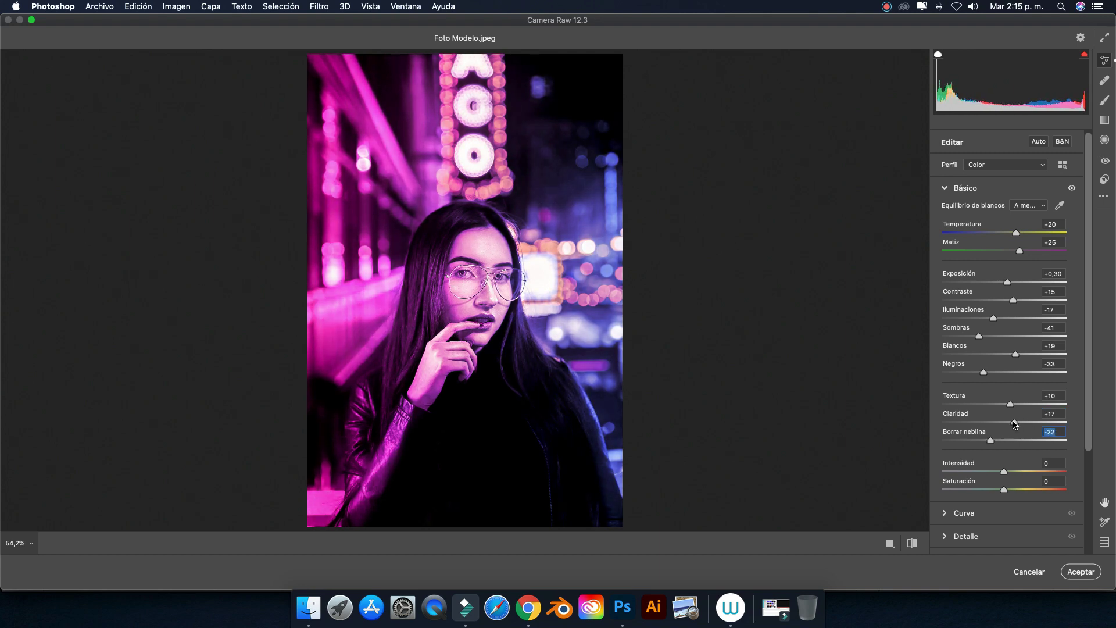
Set Dehaze to -8 and nudge Clarity up to +21.
{"action": "double_click", "coordinate": [990, 440]}
{"action": "left_click_drag", "start_coordinate": [1003, 441], "coordinate": [999, 440]}
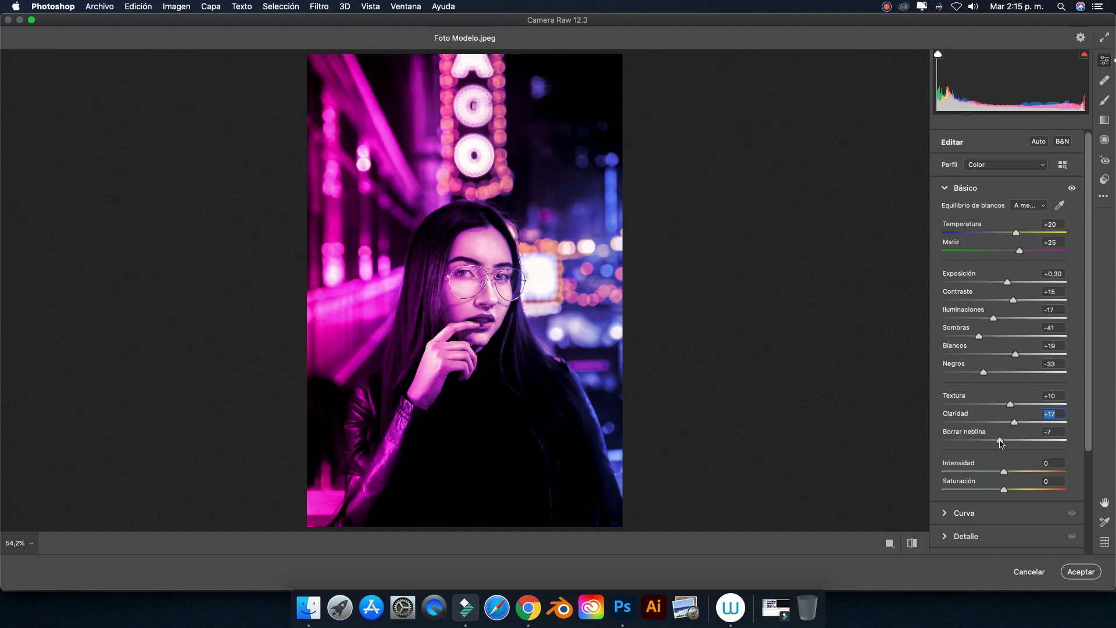
{"action": "left_click", "coordinate": [999, 440]}
{"action": "left_click_drag", "start_coordinate": [1015, 422], "coordinate": [1017, 423]}
Boost Vibrance and Saturation to +14 each.
{"action": "mouse_move", "coordinate": [1006, 474]}
{"action": "left_mouse_down"}
{"action": "mouse_move", "coordinate": [1016, 476]}
{"action": "mouse_move", "coordinate": [990, 493]}
{"action": "mouse_move", "coordinate": [1014, 493]}
{"action": "left_mouse_up"}
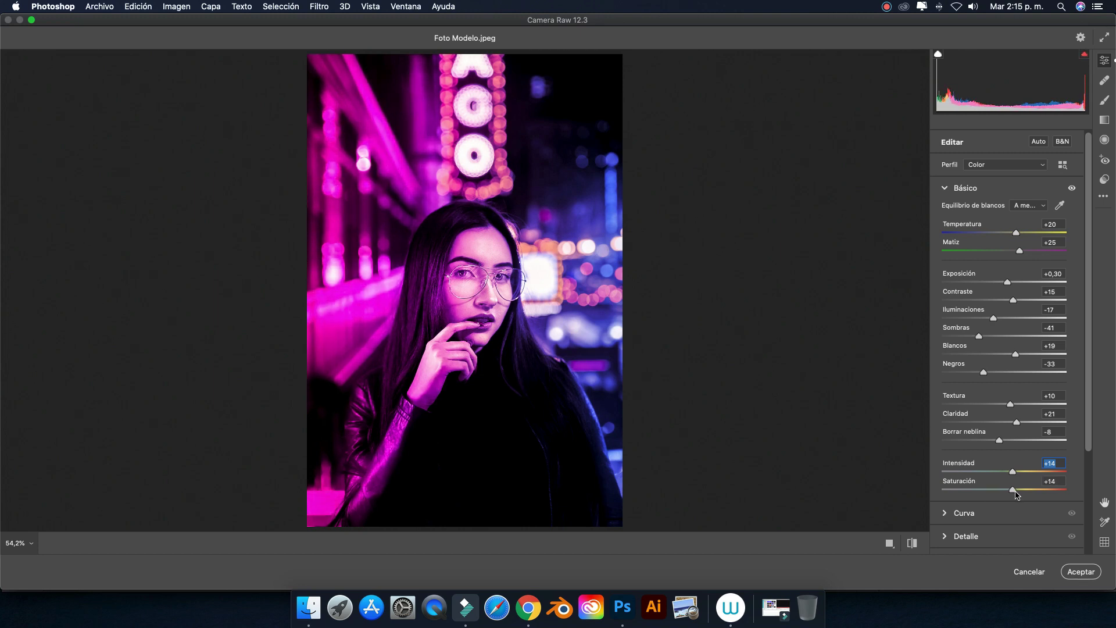
{"action": "left_click", "coordinate": [1015, 494]}
{"action": "scroll", "coordinate": [1014, 494], "scroll_direction": "down", "scroll_amount": 1}
{"action": "scroll", "coordinate": [1009, 495], "scroll_direction": "down", "scroll_amount": 2}
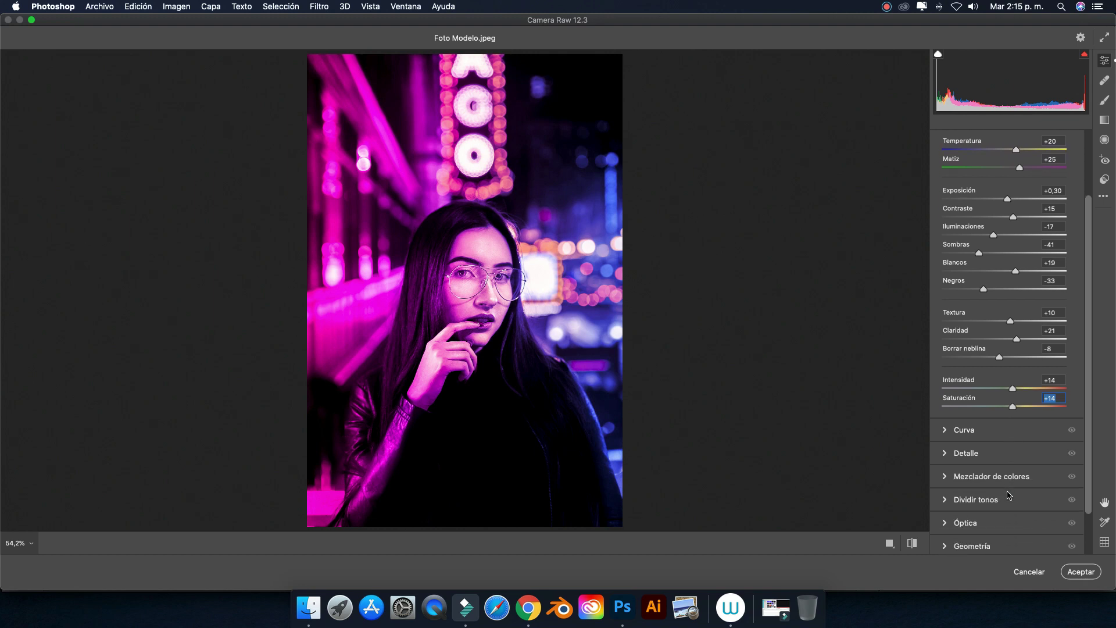
{"action": "scroll", "coordinate": [1012, 495], "scroll_direction": "down", "scroll_amount": 2}
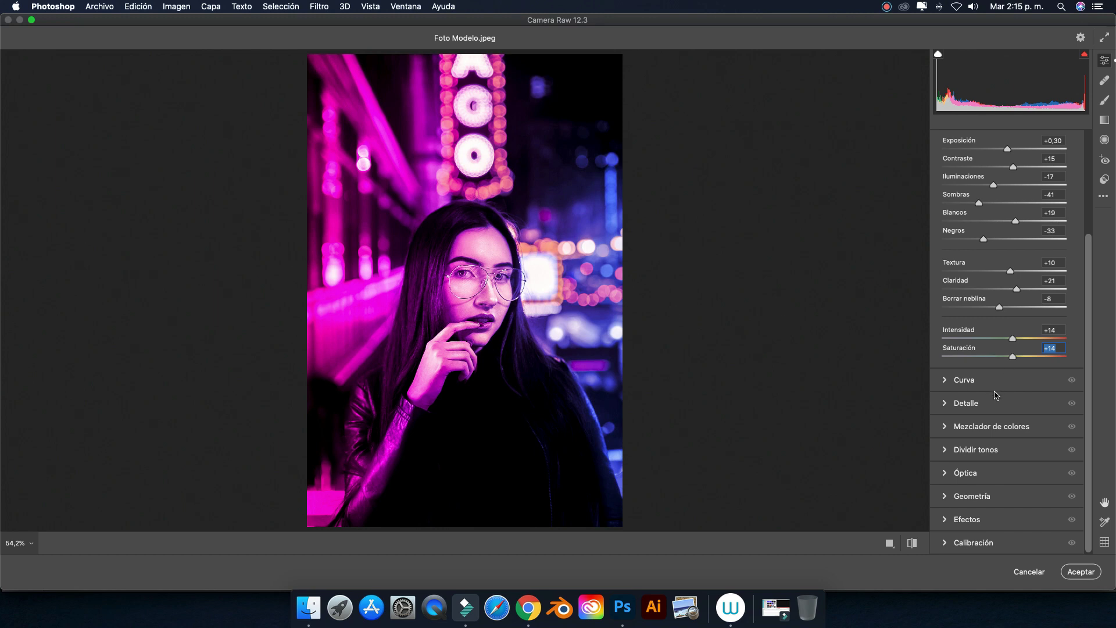
In the Detail panel, set sharpening to 33 and noise reduction to 51.
{"action": "left_click", "coordinate": [951, 404]}
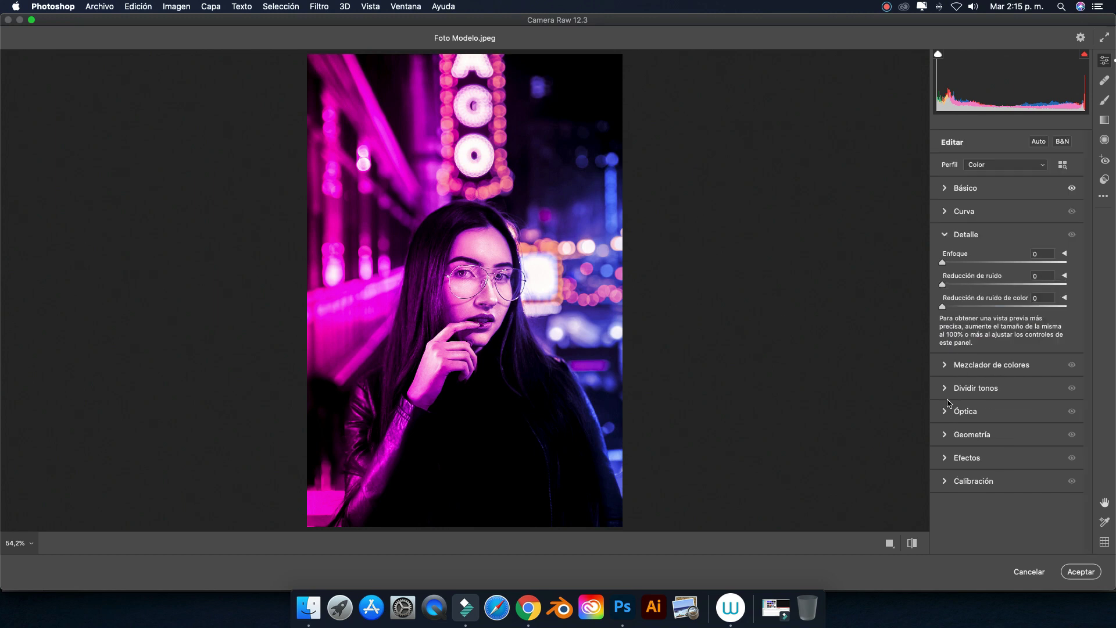
{"action": "left_click", "coordinate": [970, 263]}
{"action": "left_click_drag", "start_coordinate": [970, 265], "coordinate": [966, 264]}
{"action": "left_click_drag", "start_coordinate": [986, 286], "coordinate": [997, 284]}
In the Effects panel, add grain of 21 and a dark vignette of -62.
{"action": "left_click", "coordinate": [948, 463]}
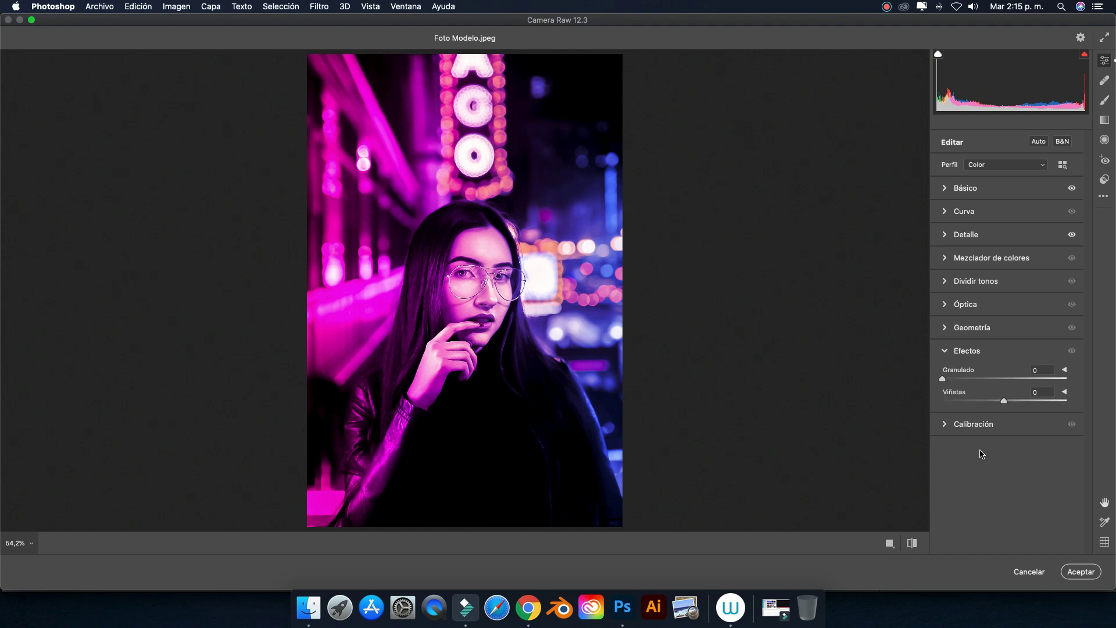
{"action": "key", "text": "Up"}
{"action": "key", "text": "Up"}
{"action": "key", "text": "Up"}
{"action": "key", "text": "Down"}
{"action": "key", "text": "Down"}
{"action": "key", "text": "Down"}
{"action": "key", "text": "Down"}
{"action": "key", "text": "Down"}
{"action": "key", "text": "Down"}
{"action": "key", "text": "Down"}
{"action": "key", "text": "Down"}
{"action": "key", "text": "Down"}
{"action": "key", "text": "Down"}
{"action": "key", "text": "Down"}
{"action": "key", "text": "Down"}
{"action": "left_click_drag", "start_coordinate": [964, 380], "coordinate": [967, 381]}
{"action": "left_click_drag", "start_coordinate": [1005, 405], "coordinate": [1030, 405]}
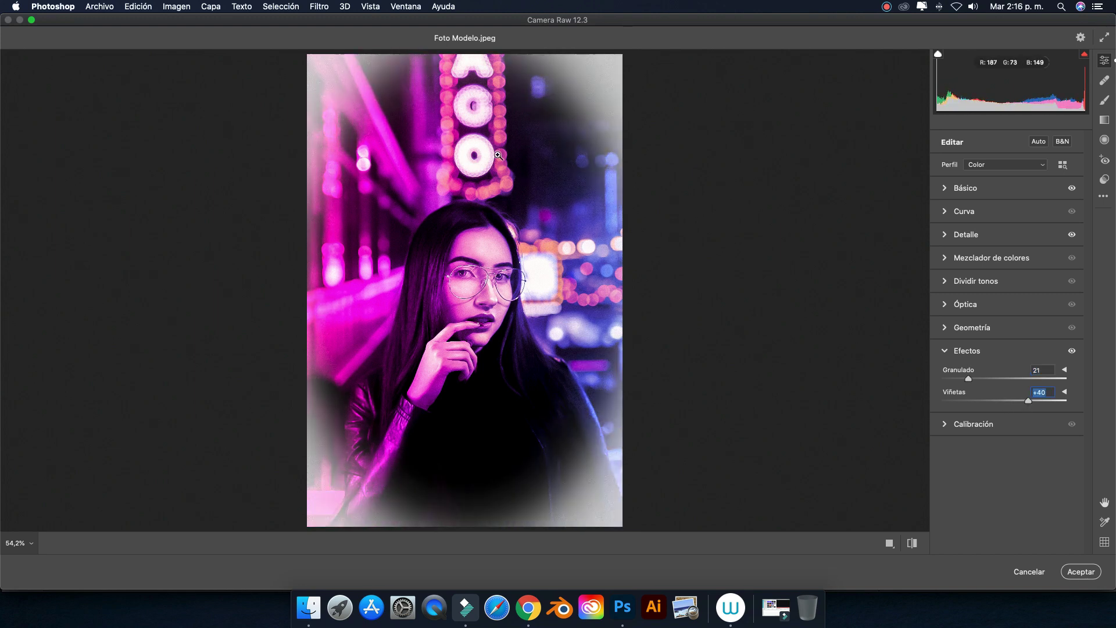
{"action": "left_click", "coordinate": [986, 401]}
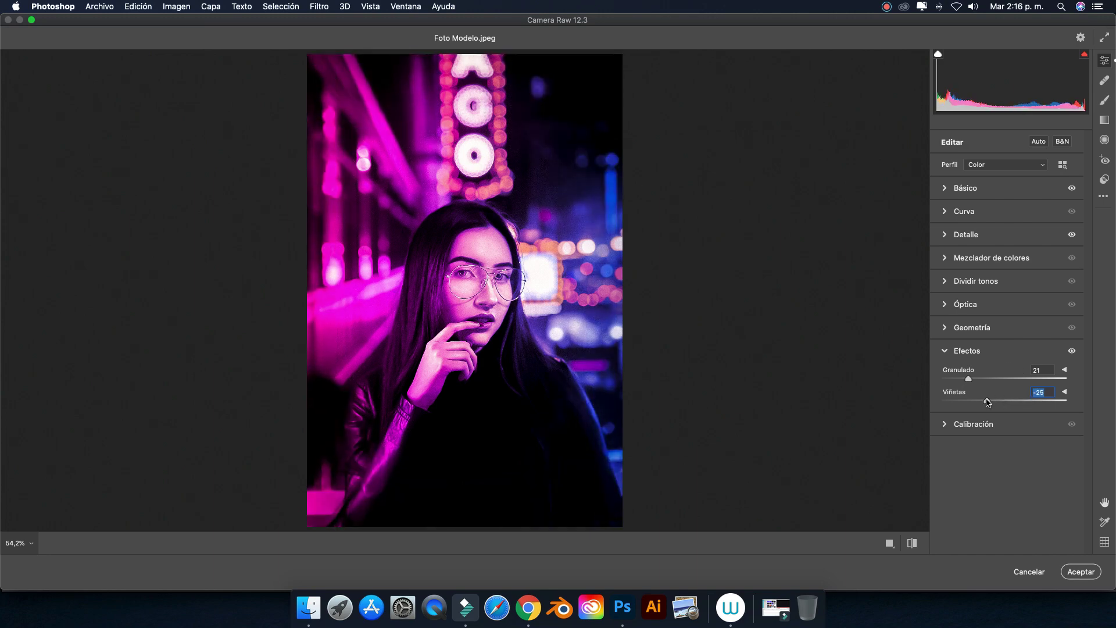
{"action": "left_click_drag", "start_coordinate": [986, 401], "coordinate": [964, 401]}
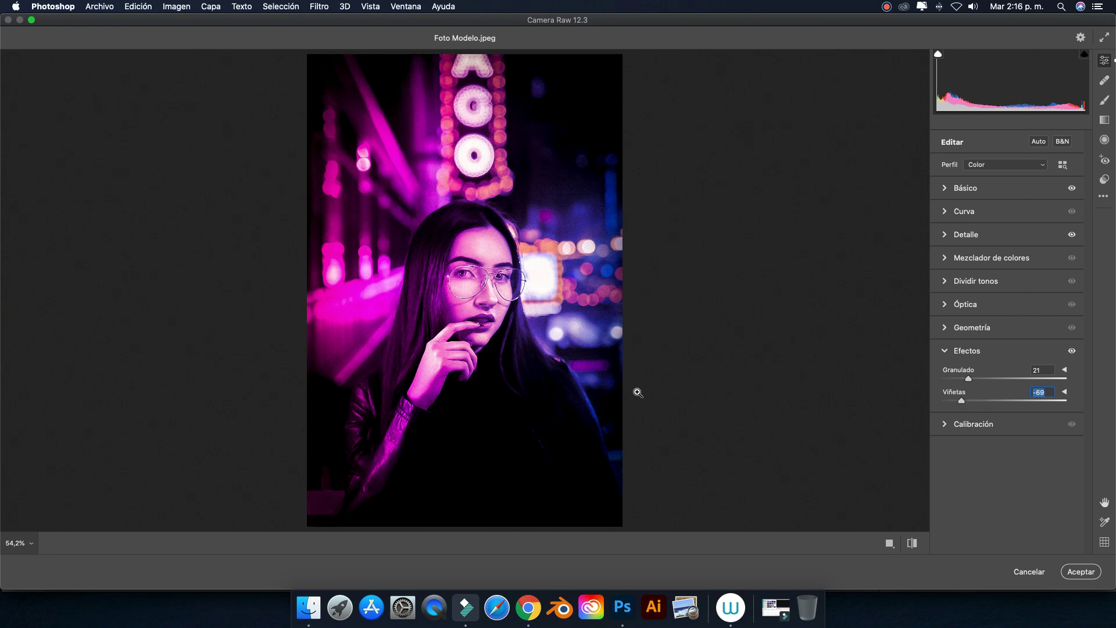
{"action": "left_click", "coordinate": [975, 401]}
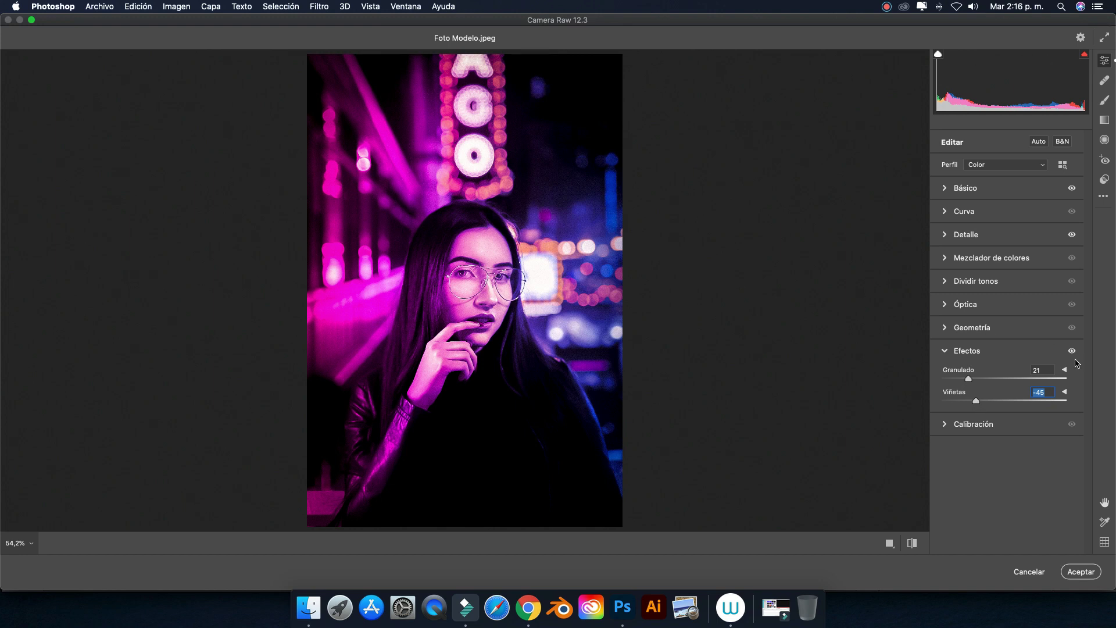
{"action": "left_click", "coordinate": [966, 401]}
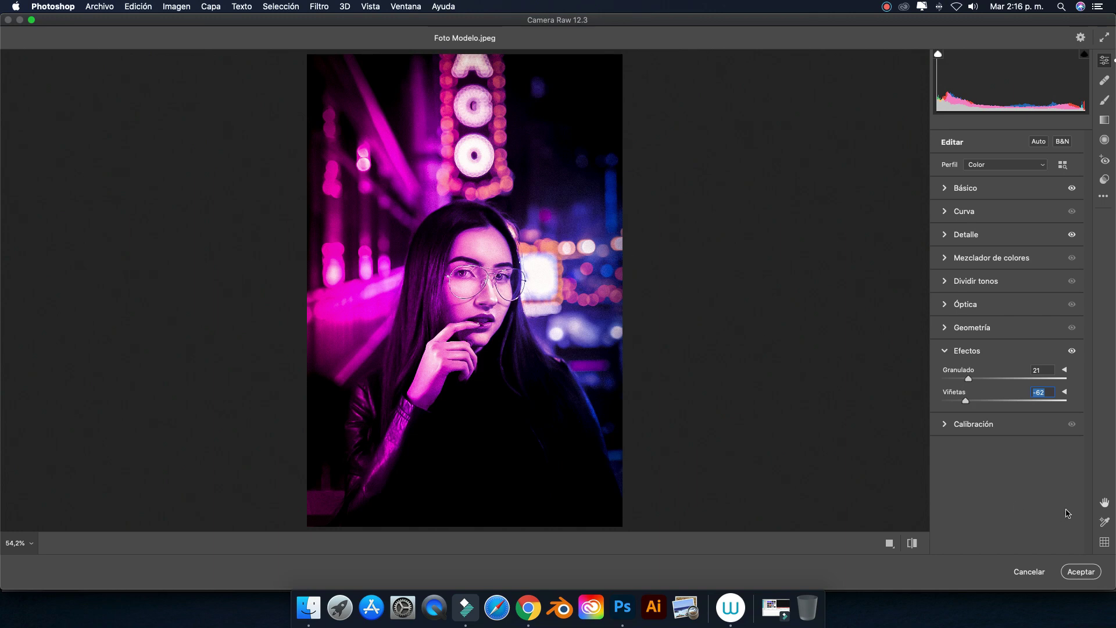
Apply the Camera Raw adjustments as a smart filter on the layer.
{"action": "left_click", "coordinate": [1095, 573]}
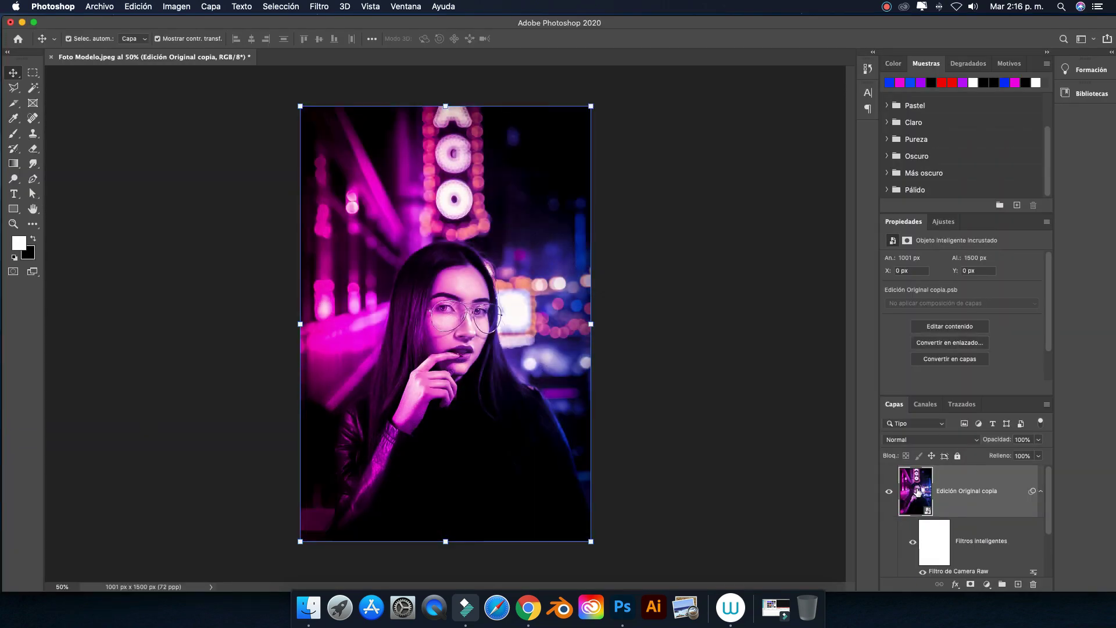
{"action": "left_click", "coordinate": [741, 415]}
{"action": "scroll", "coordinate": [971, 533], "scroll_direction": "down", "scroll_amount": 2}
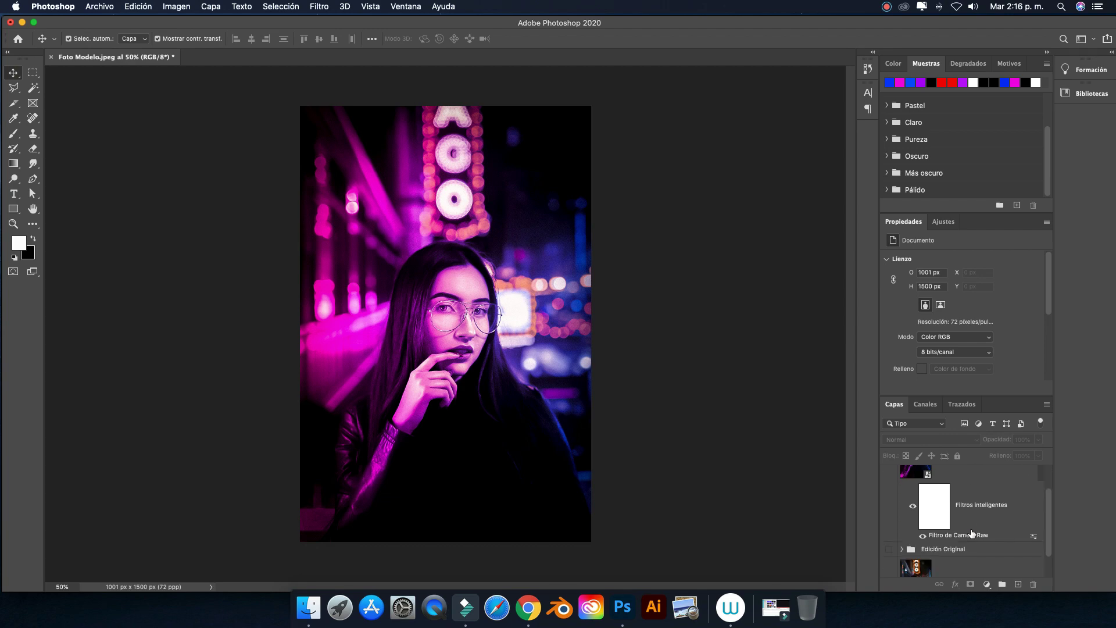
{"action": "scroll", "coordinate": [972, 533], "scroll_direction": "up", "scroll_amount": 1}
Compare against the original Fondo photo, then reselect the Edición Original copia layer.
{"action": "left_click", "coordinate": [888, 493]}
{"action": "scroll", "coordinate": [892, 523], "scroll_direction": "down", "scroll_amount": 2}
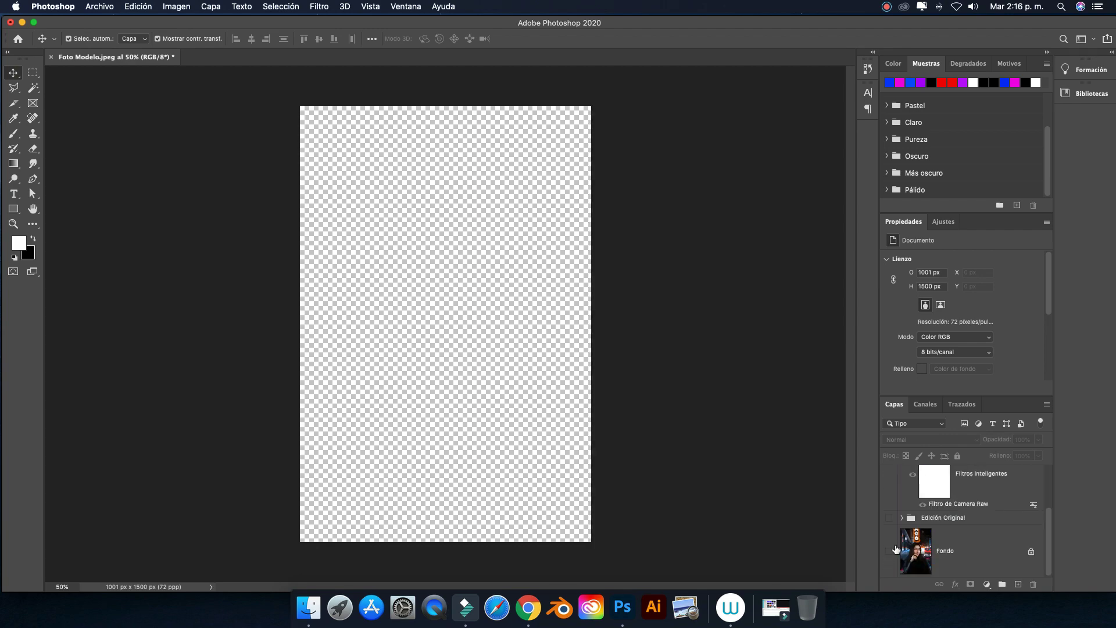
{"action": "left_click", "coordinate": [890, 551]}
{"action": "scroll", "coordinate": [892, 552], "scroll_direction": "up", "scroll_amount": 2}
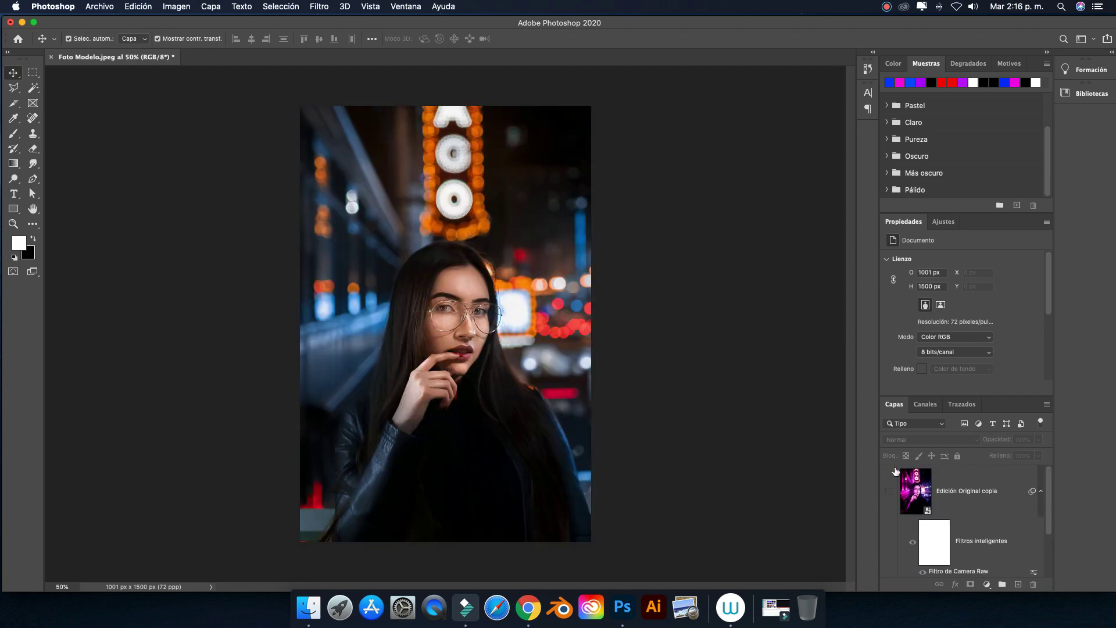
{"action": "left_click", "coordinate": [889, 491]}
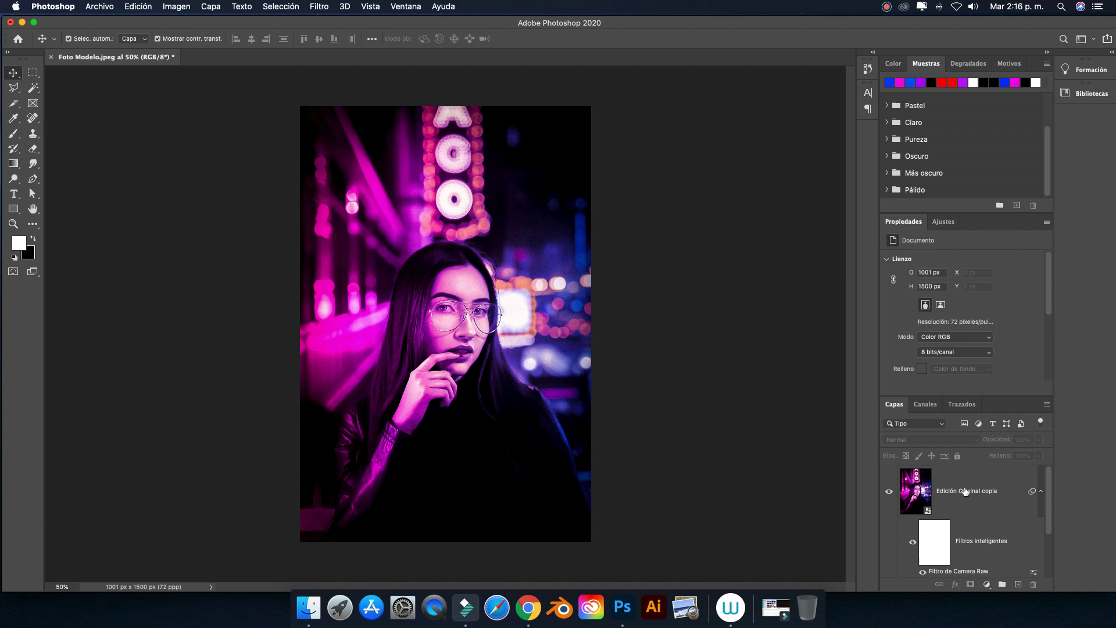
{"action": "left_click", "coordinate": [967, 492]}
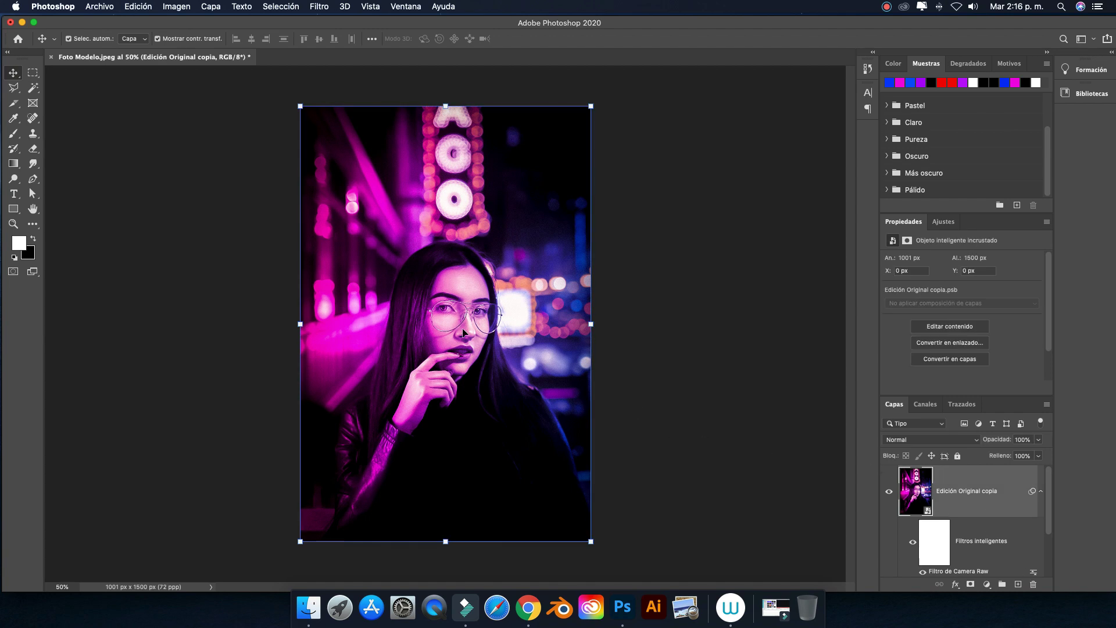
Add a new layer named 'Luces Ojos' and set its blend mode to Superponer (Overlay).
{"action": "key", "text": "ctrl+plus"}
{"action": "key", "text": "ctrl+plus"}
{"action": "key", "text": "ctrl+plus"}
{"action": "key", "text": "ctrl+plus"}
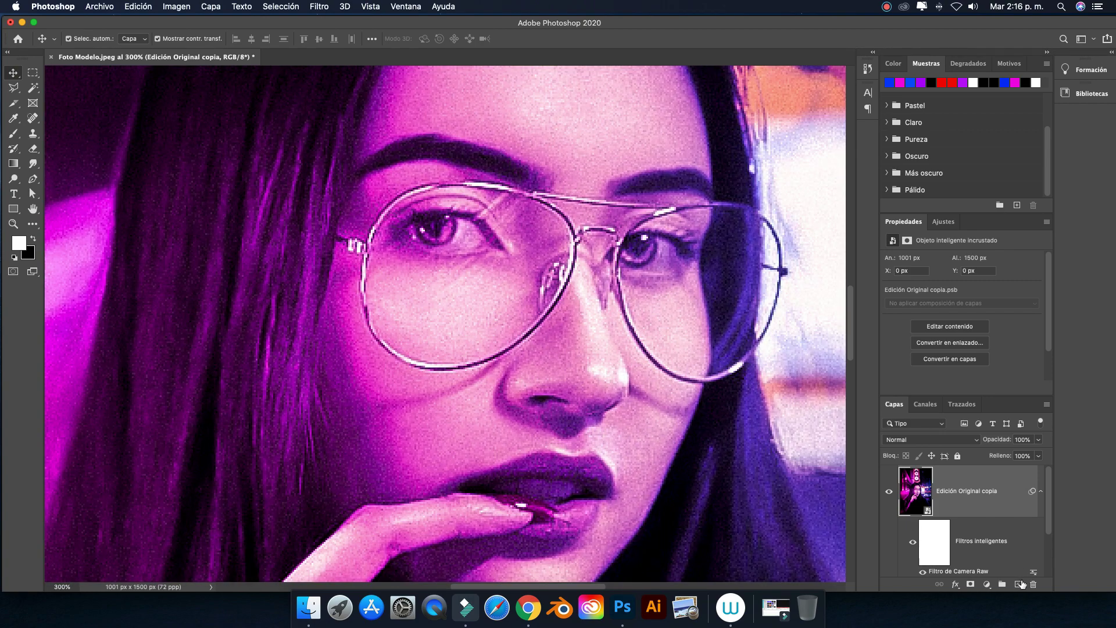
{"action": "left_click", "coordinate": [1017, 583]}
{"action": "double_click", "coordinate": [946, 491]}
{"action": "type", "text": "Luces Cl"}
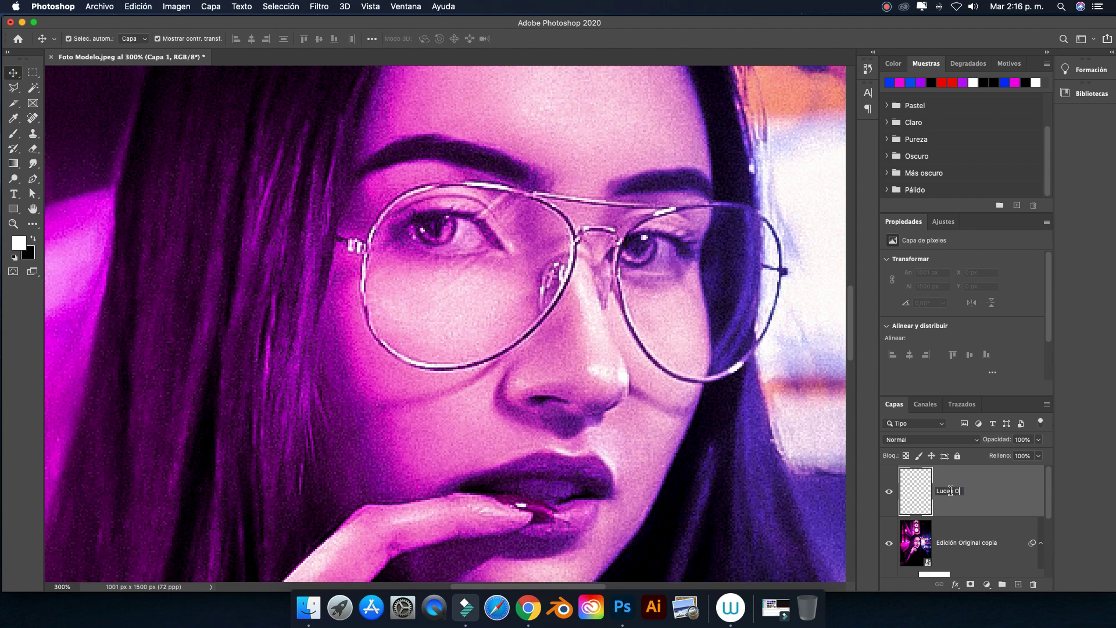
{"action": "type", "text": "jos"}
{"action": "key", "text": "Return"}
{"action": "left_click", "coordinate": [949, 442]}
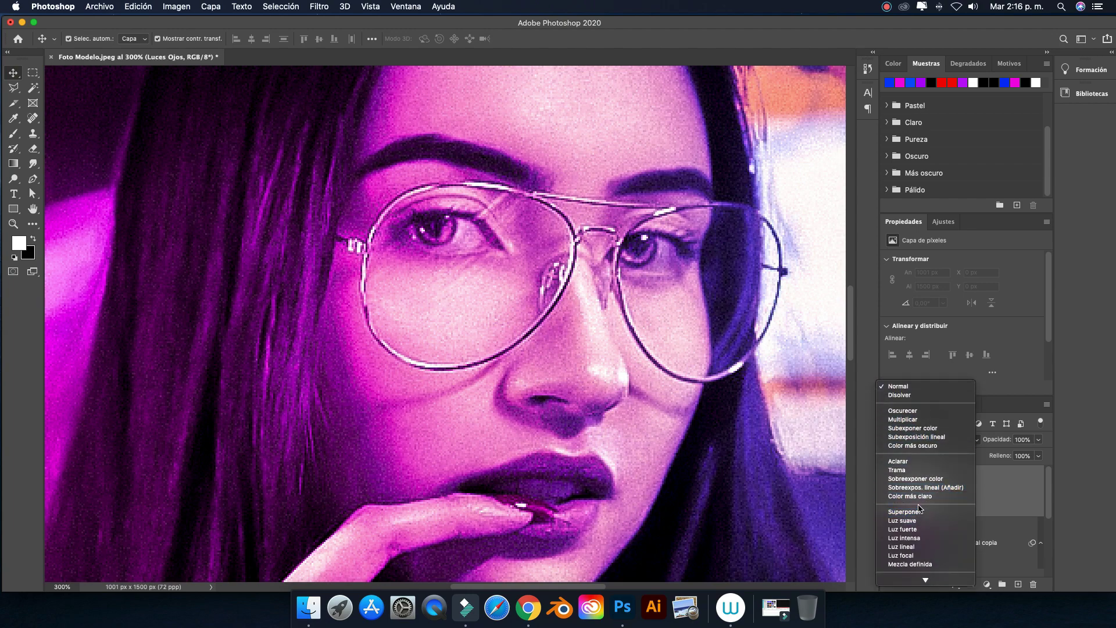
{"action": "left_click", "coordinate": [918, 512]}
Set up a small soft brush and paint a white highlight into the right iris.
{"action": "key", "text": "b"}
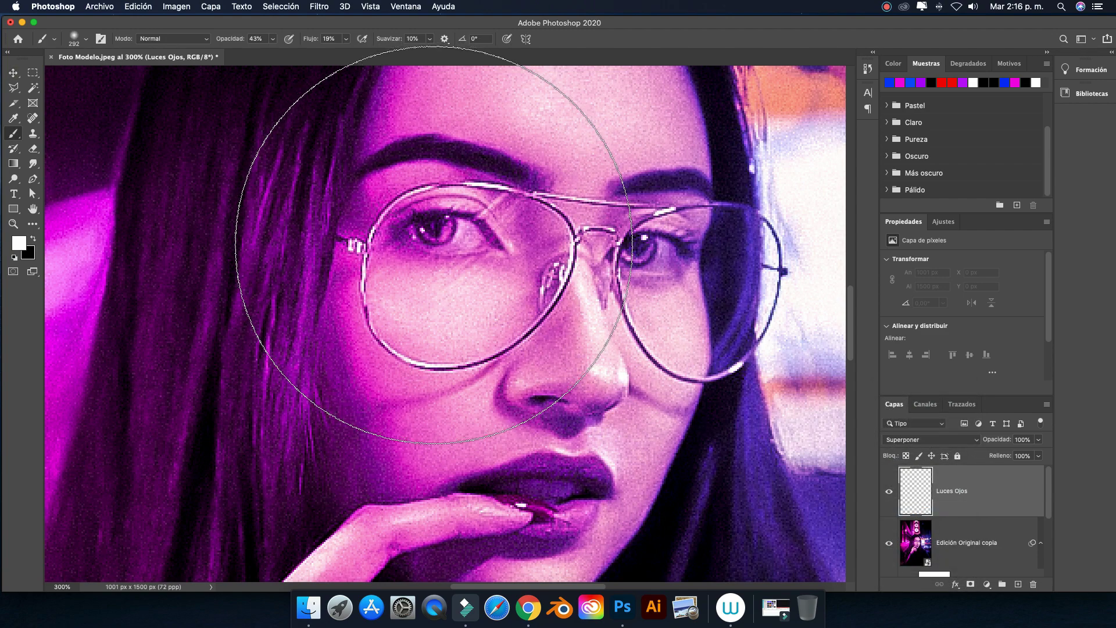
{"action": "left_click", "coordinate": [86, 39]}
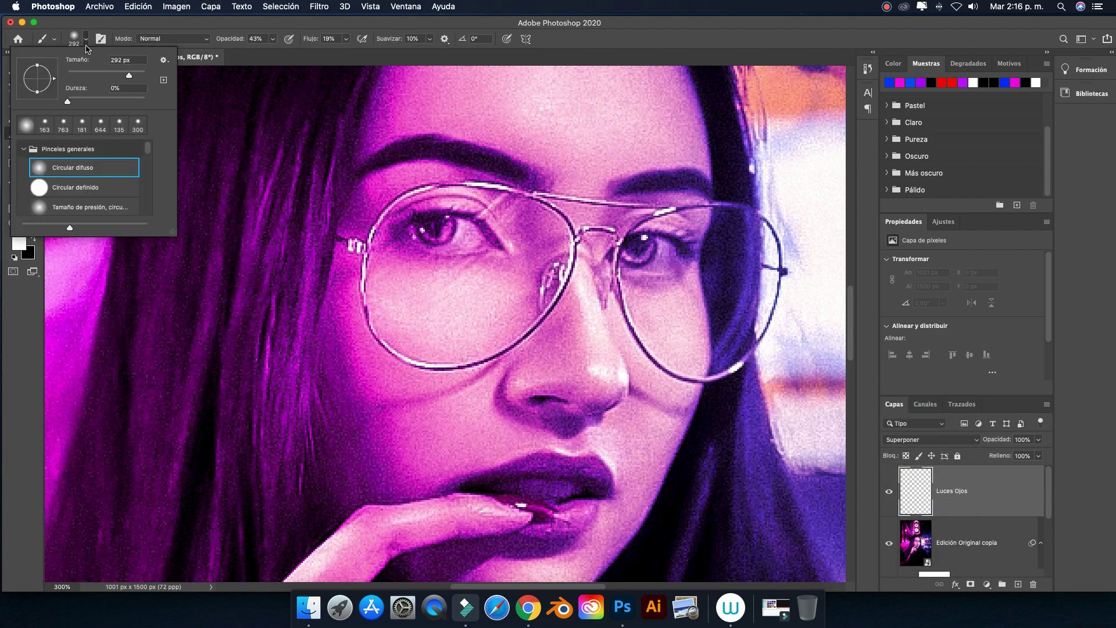
{"action": "left_click", "coordinate": [167, 29]}
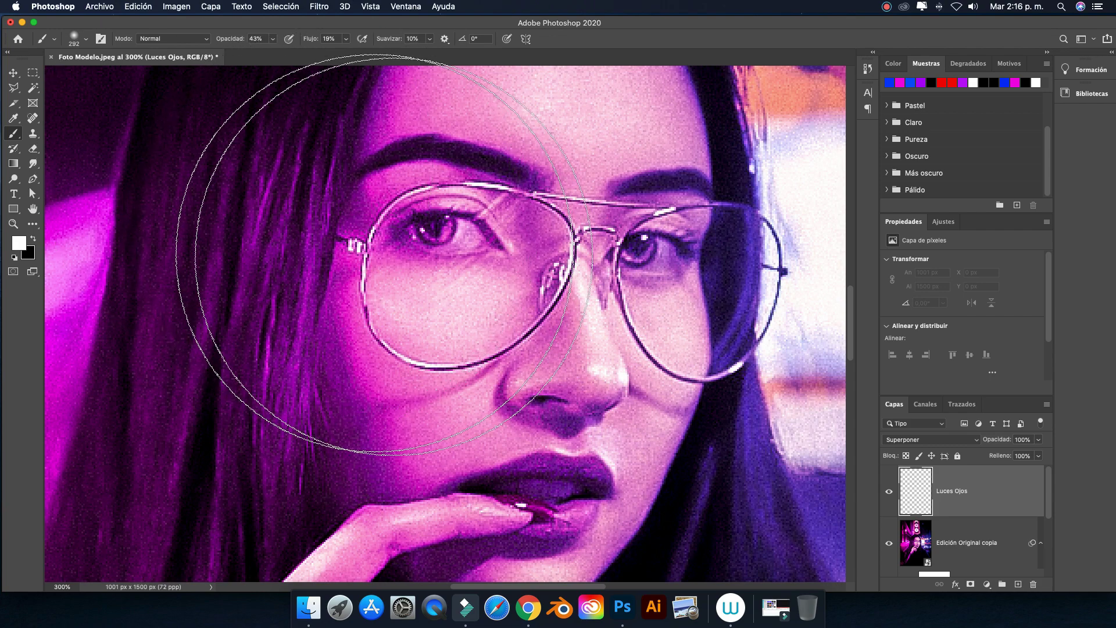
{"action": "left_click_drag", "start_coordinate": [452, 296], "coordinate": [219, 284]}
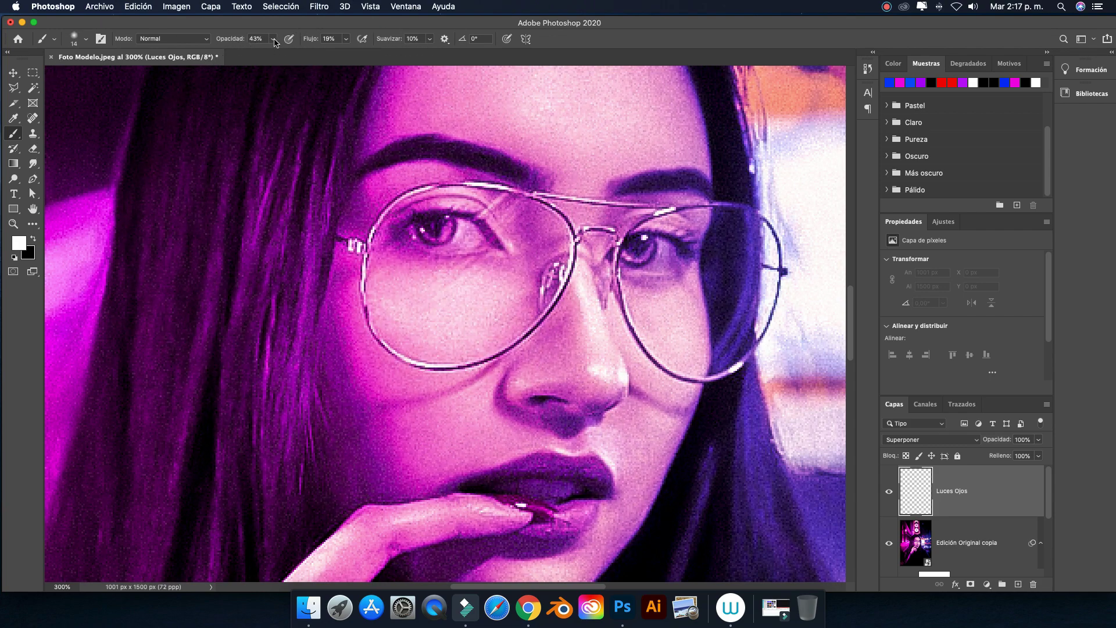
{"action": "left_click", "coordinate": [329, 37]}
{"action": "key", "text": "super+plus"}
{"action": "key", "text": "super+plus"}
{"action": "mouse_move", "coordinate": [448, 177]}
{"action": "left_mouse_down"}
{"action": "mouse_move", "coordinate": [415, 177]}
{"action": "mouse_move", "coordinate": [458, 158]}
{"action": "left_mouse_up"}
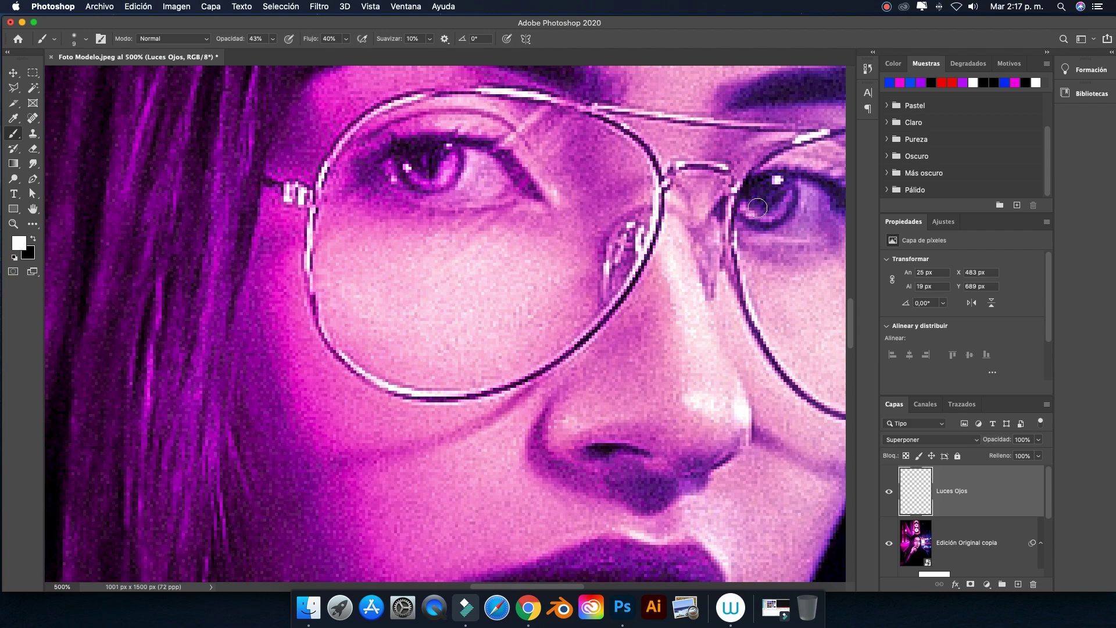
{"action": "left_click_drag", "start_coordinate": [757, 208], "coordinate": [759, 215]}
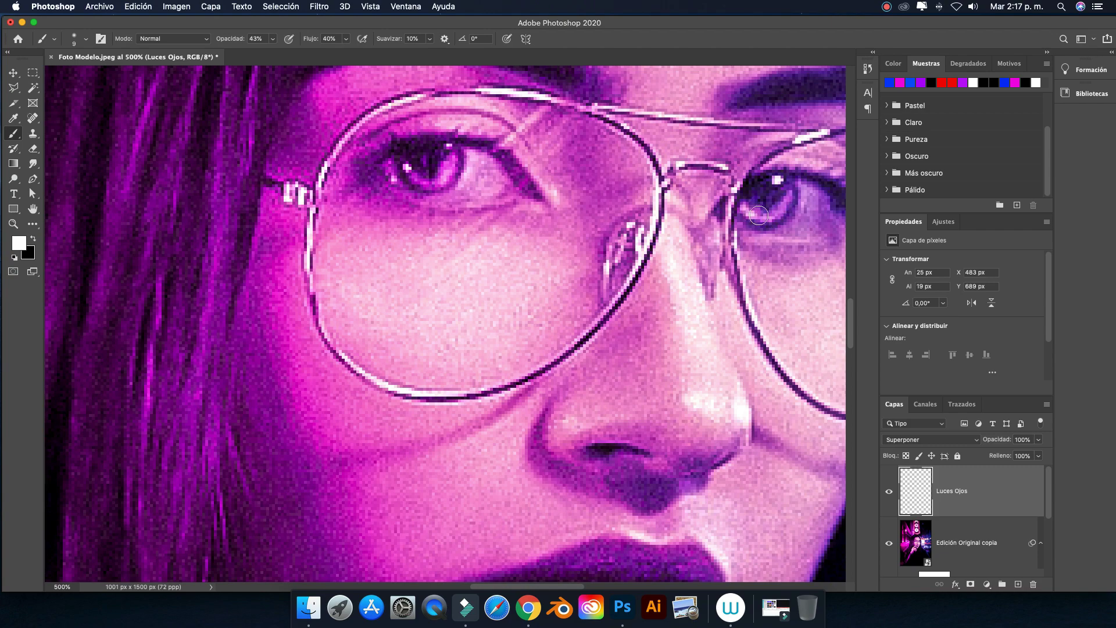
Paint highlights along the lower and upper lips, then toggle Luces Ojos to compare.
{"action": "scroll", "coordinate": [756, 234], "scroll_direction": "down", "scroll_amount": 5}
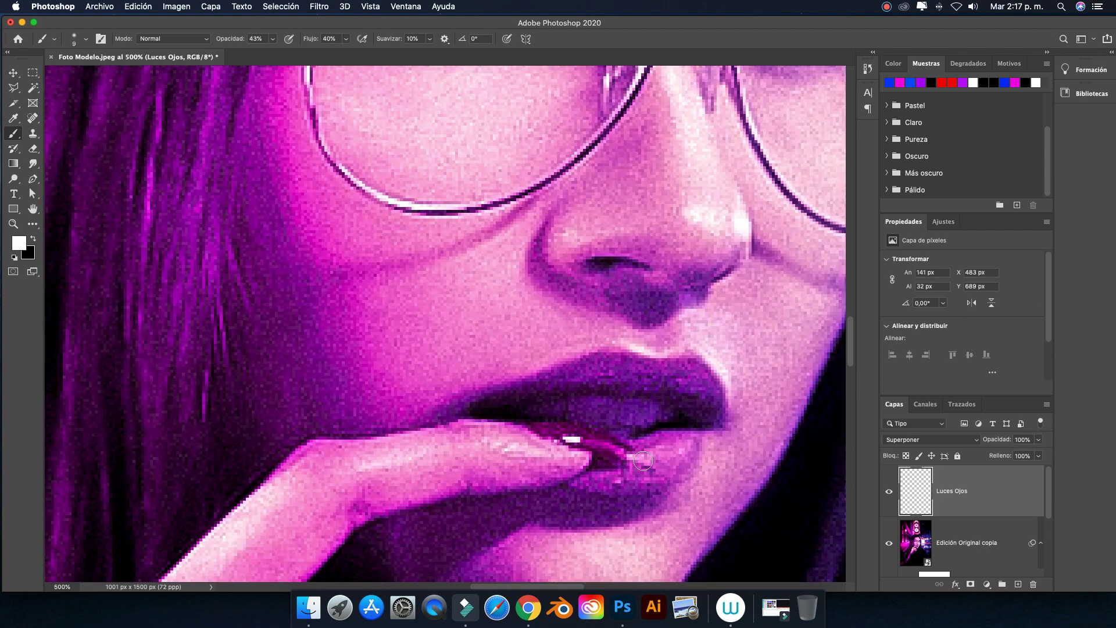
{"action": "left_click_drag", "start_coordinate": [643, 461], "coordinate": [674, 451]}
{"action": "mouse_move", "coordinate": [577, 367]}
{"action": "left_mouse_down"}
{"action": "mouse_move", "coordinate": [686, 362]}
{"action": "mouse_move", "coordinate": [711, 394]}
{"action": "left_mouse_up"}
{"action": "key", "text": "ctrl+minus"}
{"action": "key", "text": "ctrl+minus"}
{"action": "key", "text": "ctrl+minus"}
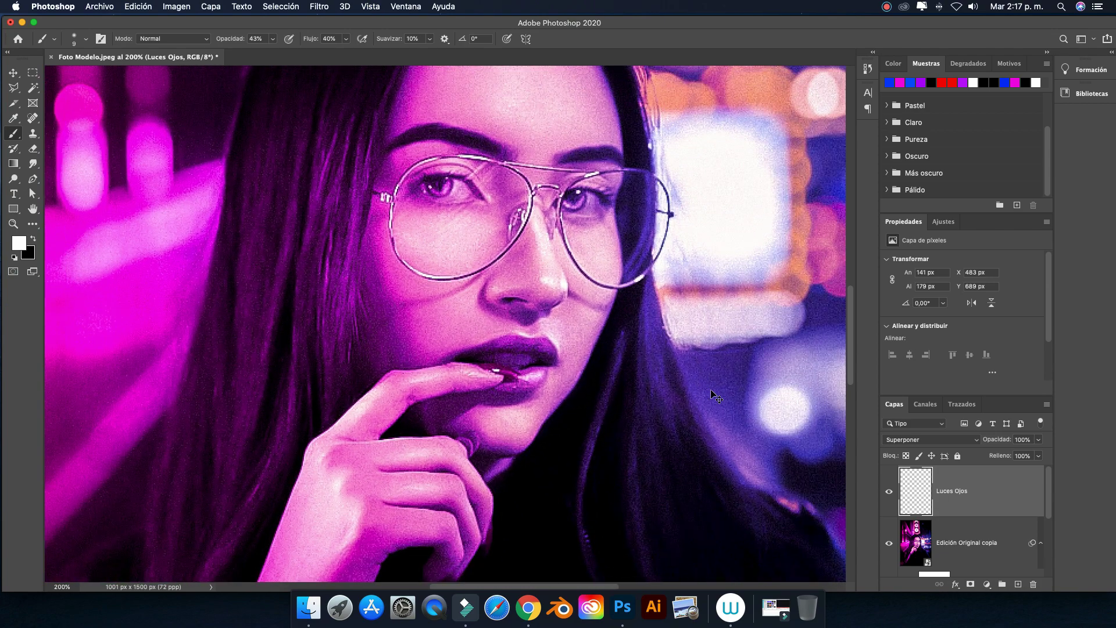
{"action": "key", "text": "ctrl+minus"}
{"action": "key", "text": "ctrl+minus"}
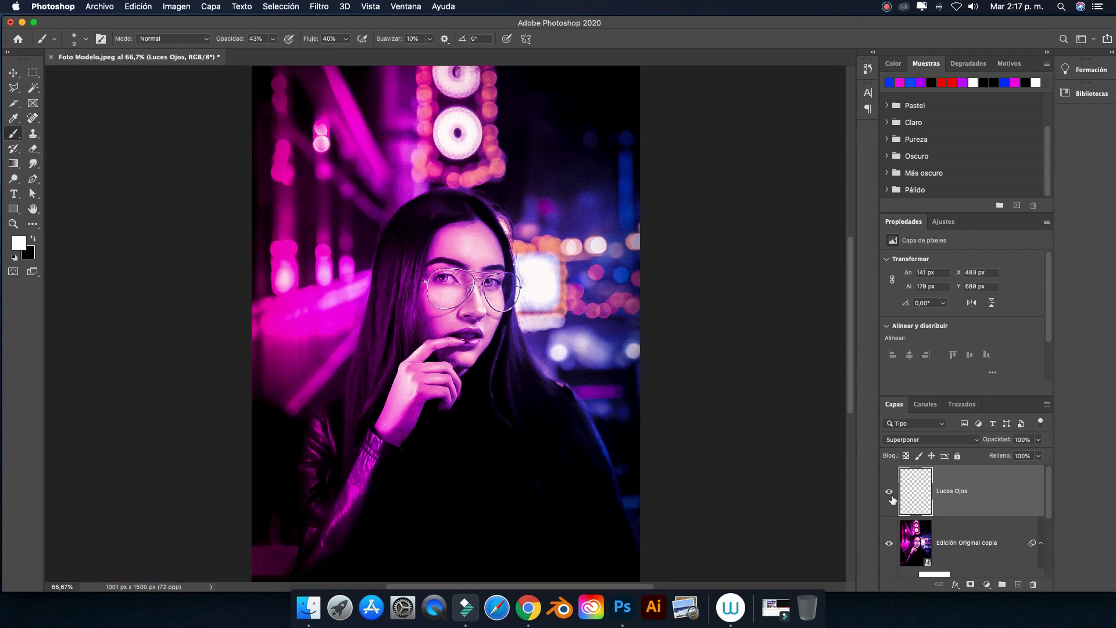
{"action": "left_click", "coordinate": [891, 495]}
{"action": "left_click", "coordinate": [890, 494]}
Raise brush flow to 68% and brighten the right eye's iris further.
{"action": "key", "text": "ctrl+plus"}
{"action": "key", "text": "ctrl+plus"}
{"action": "key", "text": "ctrl+plus"}
{"action": "key", "text": "ctrl+plus"}
{"action": "key", "text": "ctrl+plus"}
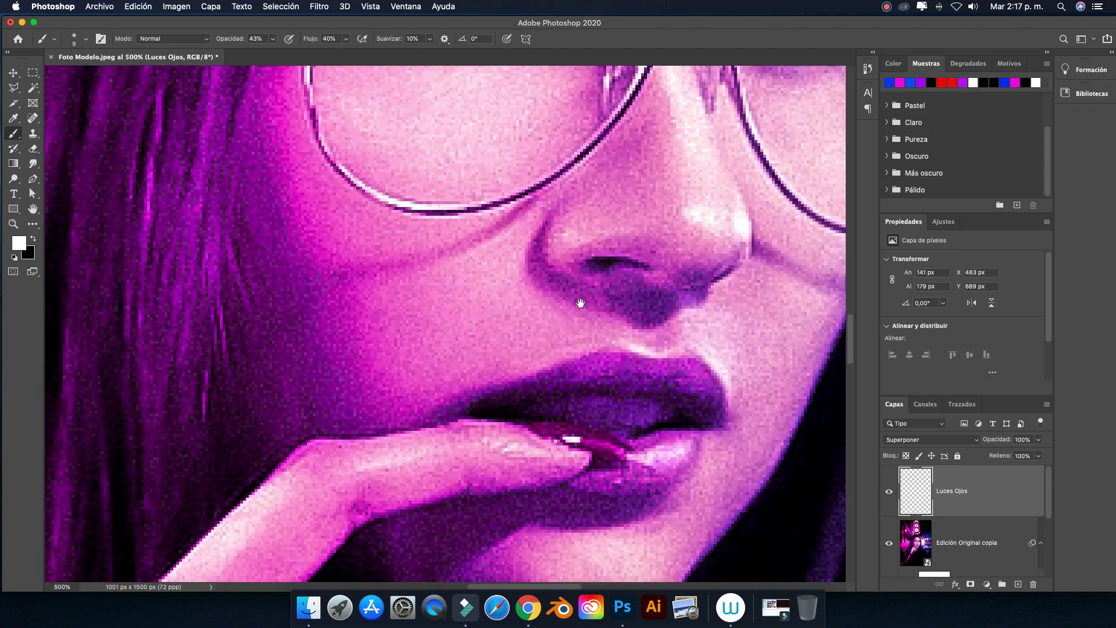
{"action": "left_click_drag", "start_coordinate": [580, 303], "coordinate": [580, 481]}
{"action": "left_click_drag", "start_coordinate": [345, 38], "coordinate": [363, 56]}
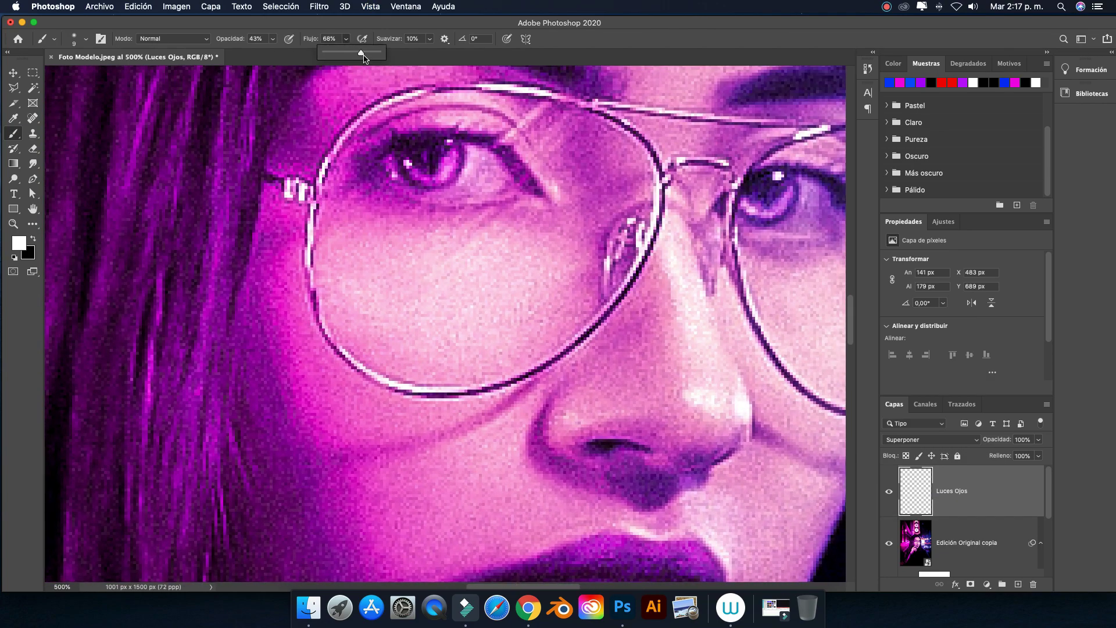
{"action": "left_click_drag", "start_coordinate": [451, 172], "coordinate": [427, 177]}
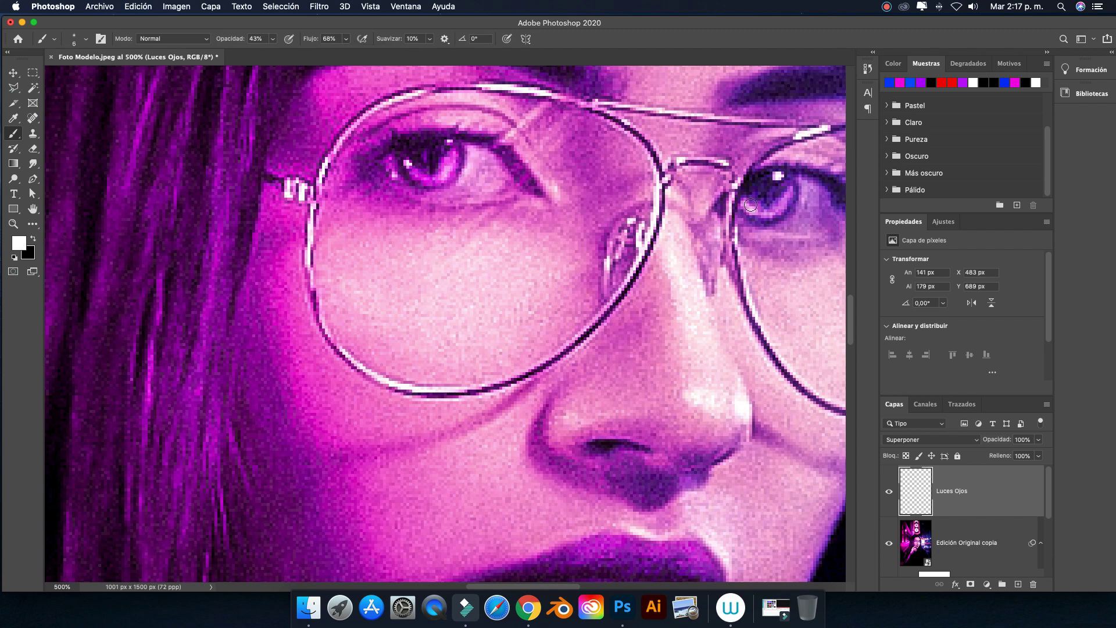
{"action": "left_click_drag", "start_coordinate": [750, 205], "coordinate": [776, 214]}
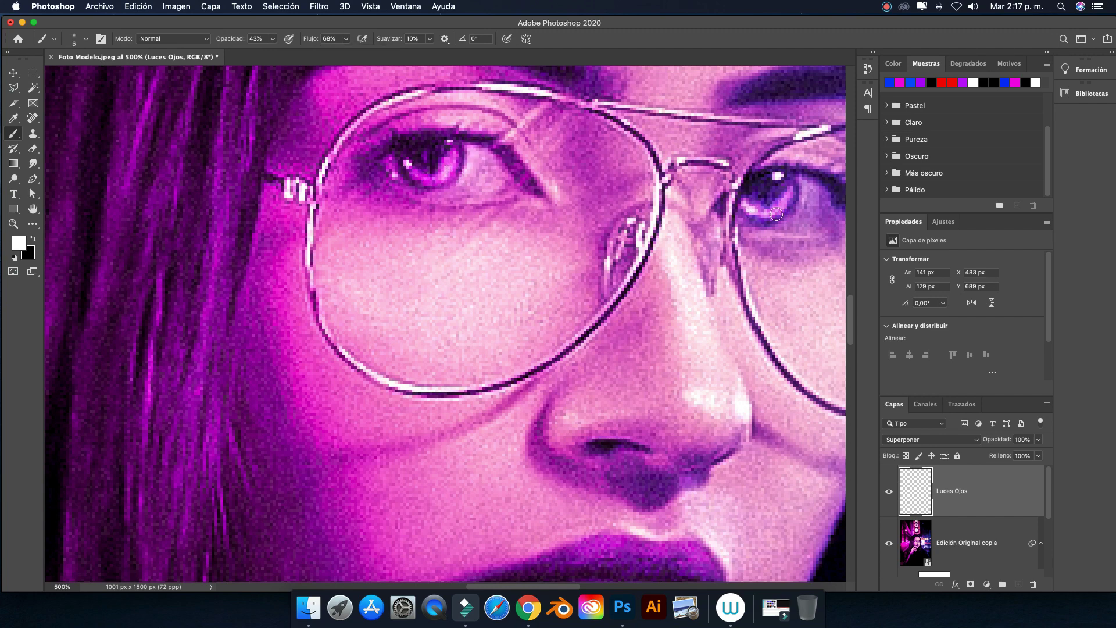
Paint a broad soft glow over the hair beside the face at 50% flow.
{"action": "key", "text": "super+minus"}
{"action": "key", "text": "super+minus"}
{"action": "key", "text": "super+minus"}
{"action": "key", "text": "super+minus"}
{"action": "key", "text": "super+minus"}
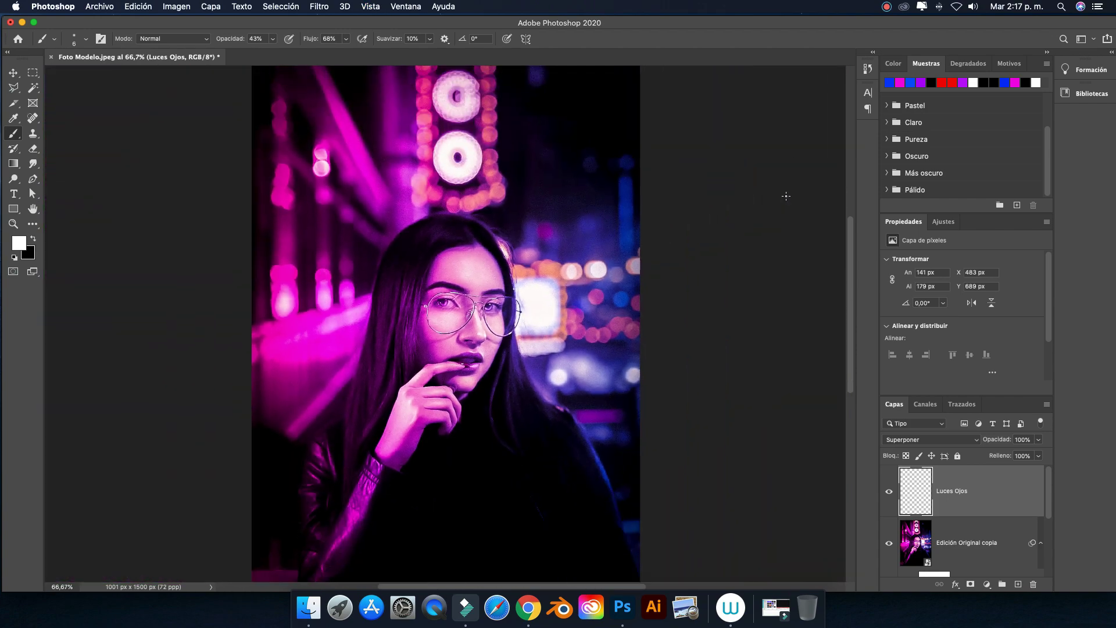
{"action": "left_click", "coordinate": [346, 39]}
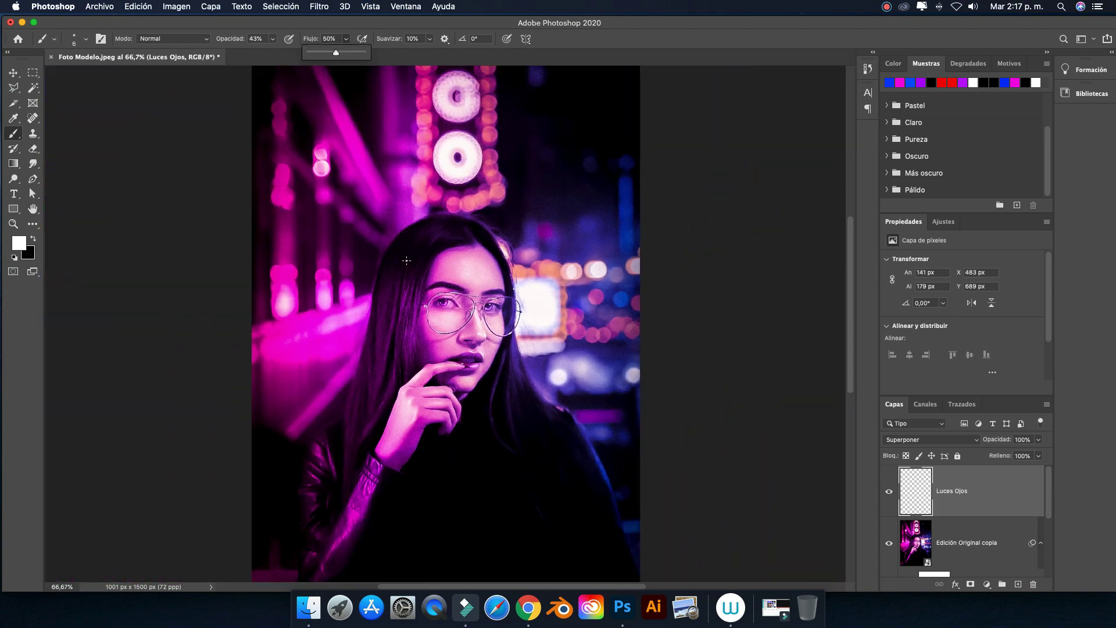
{"action": "left_click_drag", "start_coordinate": [476, 341], "coordinate": [505, 340]}
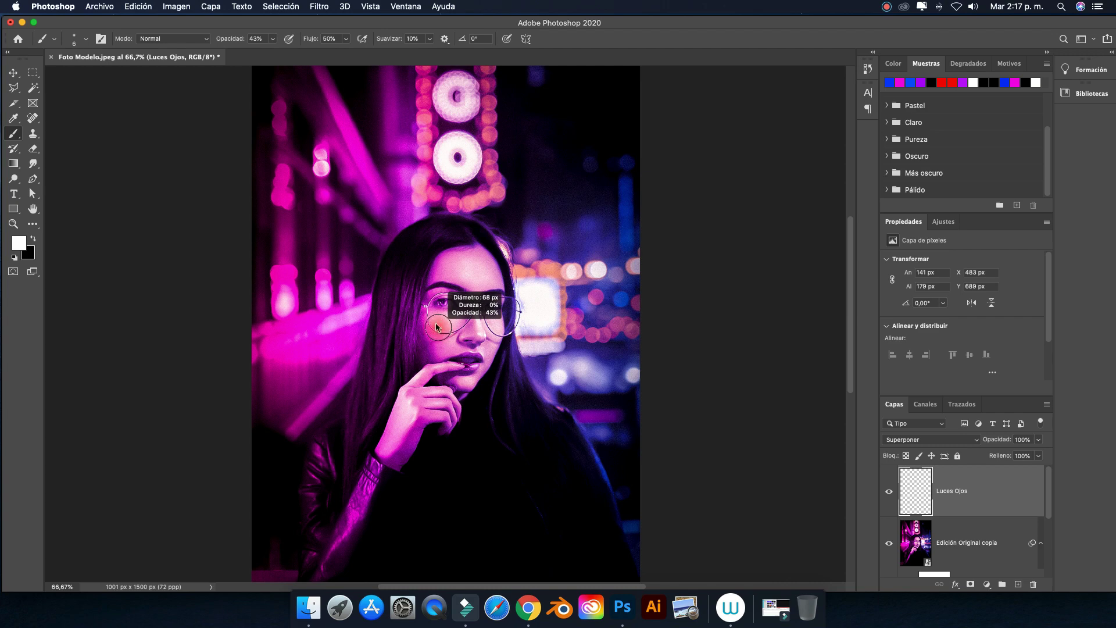
{"action": "mouse_move", "coordinate": [401, 312]}
{"action": "left_mouse_down"}
{"action": "mouse_move", "coordinate": [391, 310]}
{"action": "mouse_move", "coordinate": [460, 235]}
{"action": "mouse_move", "coordinate": [514, 408]}
{"action": "mouse_move", "coordinate": [358, 412]}
{"action": "mouse_move", "coordinate": [370, 384]}
{"action": "left_mouse_up"}
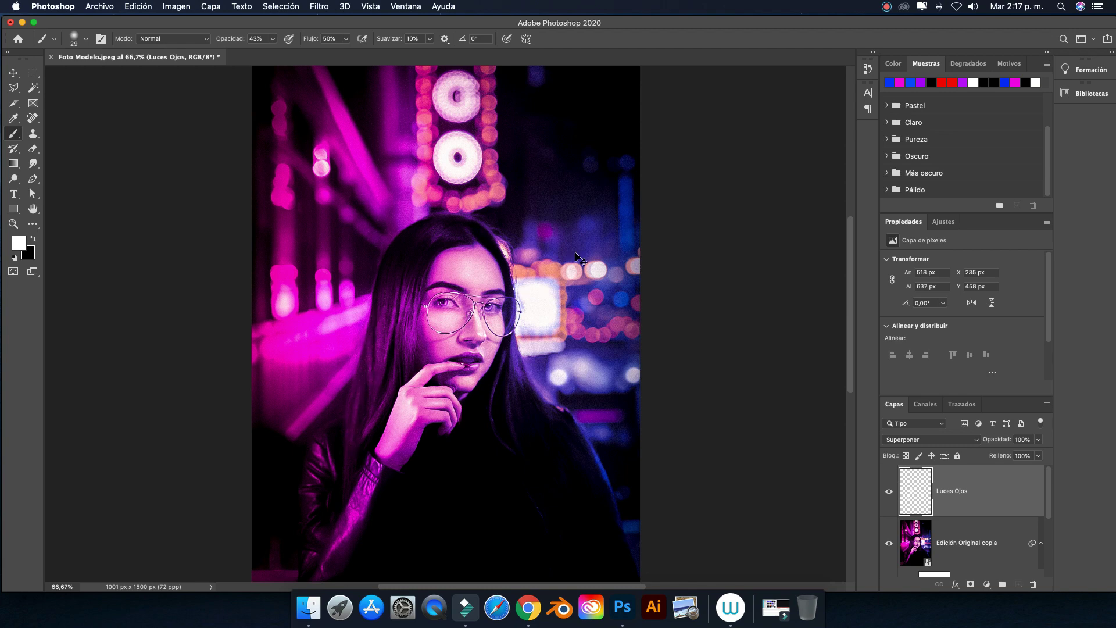
{"action": "key", "text": "super+minus"}
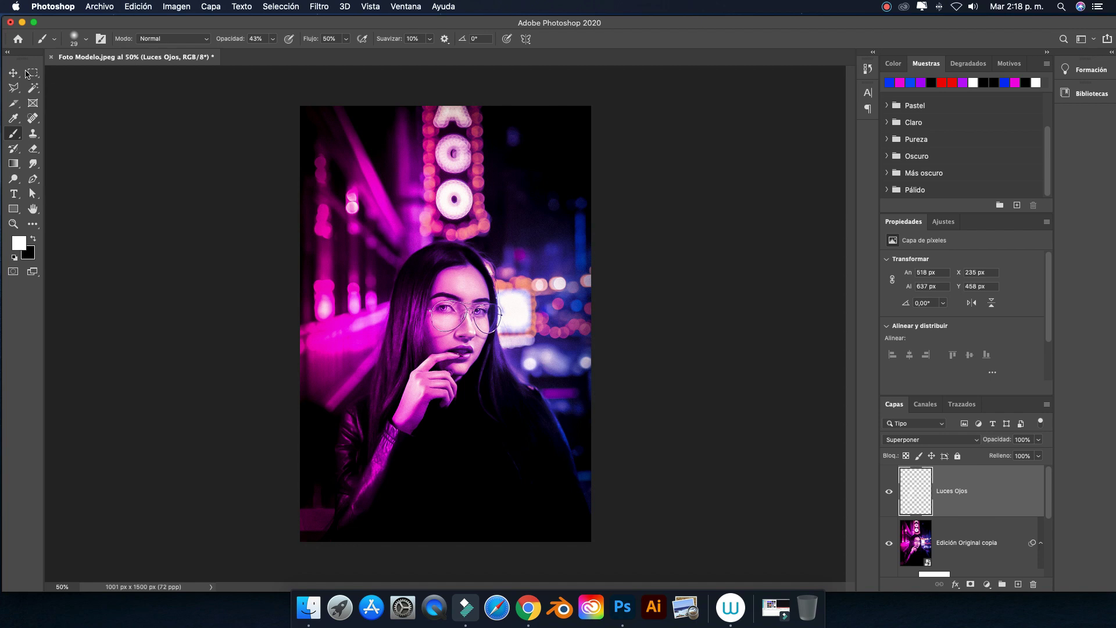
Open Save for Web (Legacy) and preview the portrait as PNG-24 at 1001 × 1500 px.
{"action": "key", "text": "v"}
{"action": "left_click", "coordinate": [618, 253]}
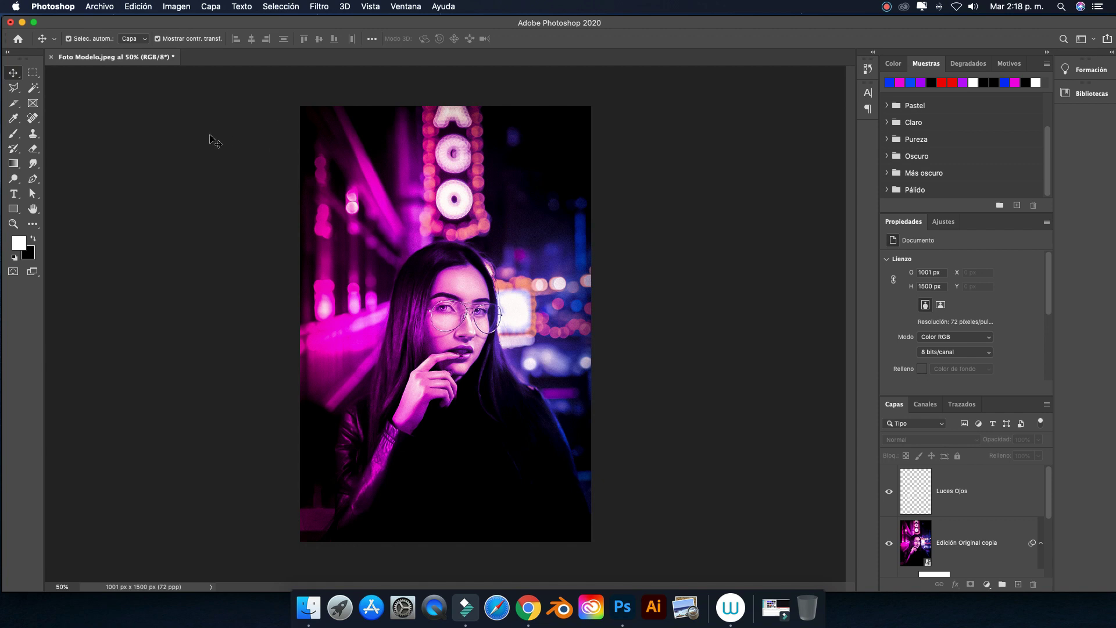
{"action": "left_click", "coordinate": [107, 7]}
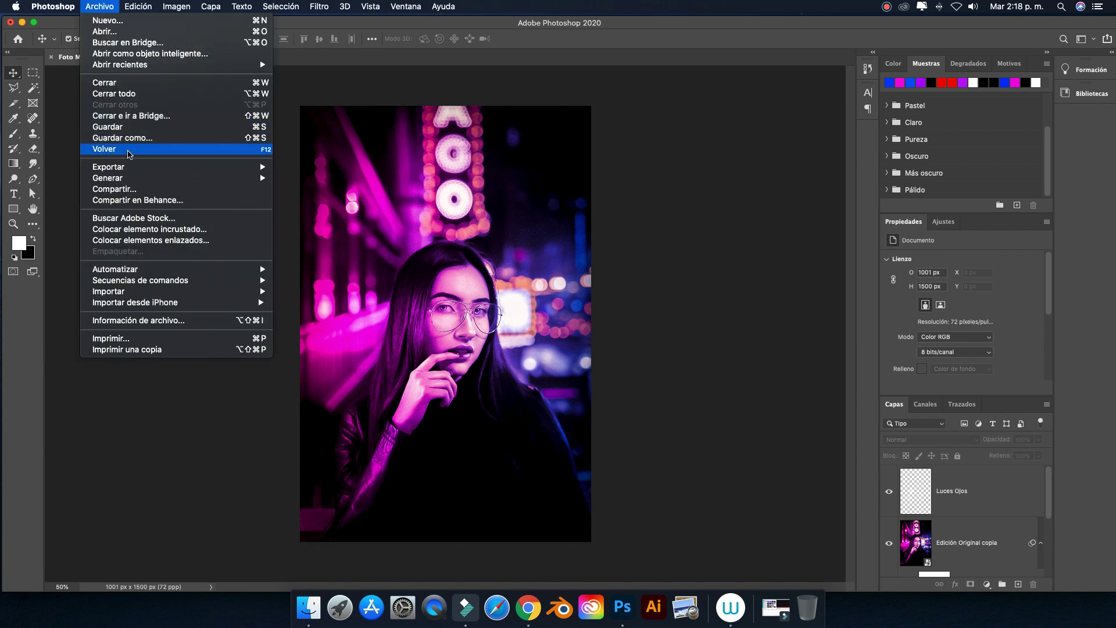
{"action": "mouse_move", "coordinate": [108, 166]}
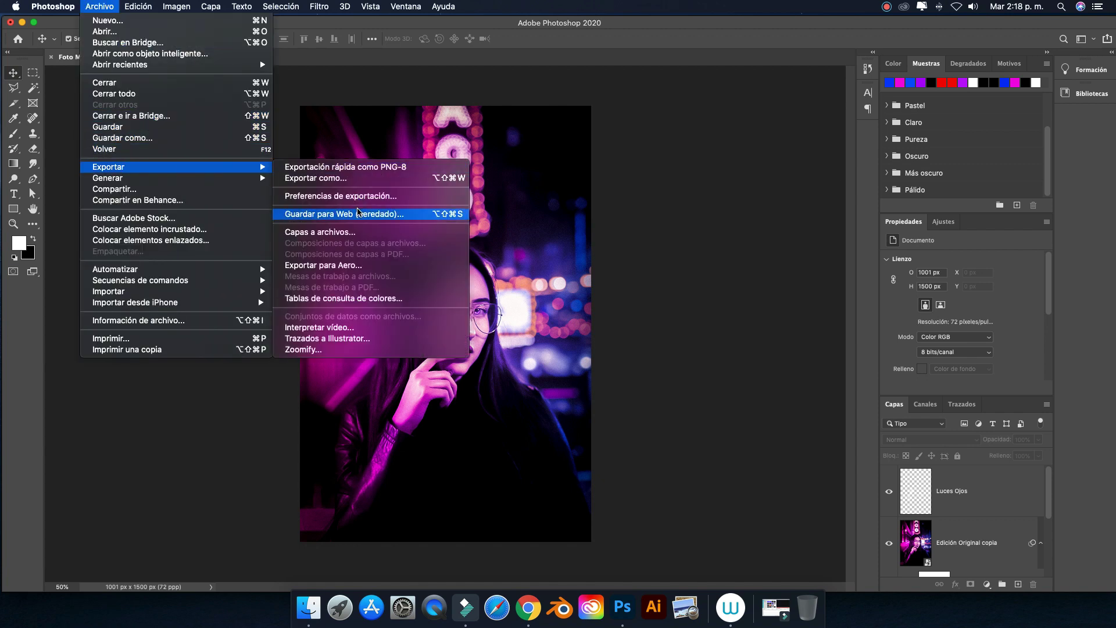
{"action": "left_click", "coordinate": [356, 215]}
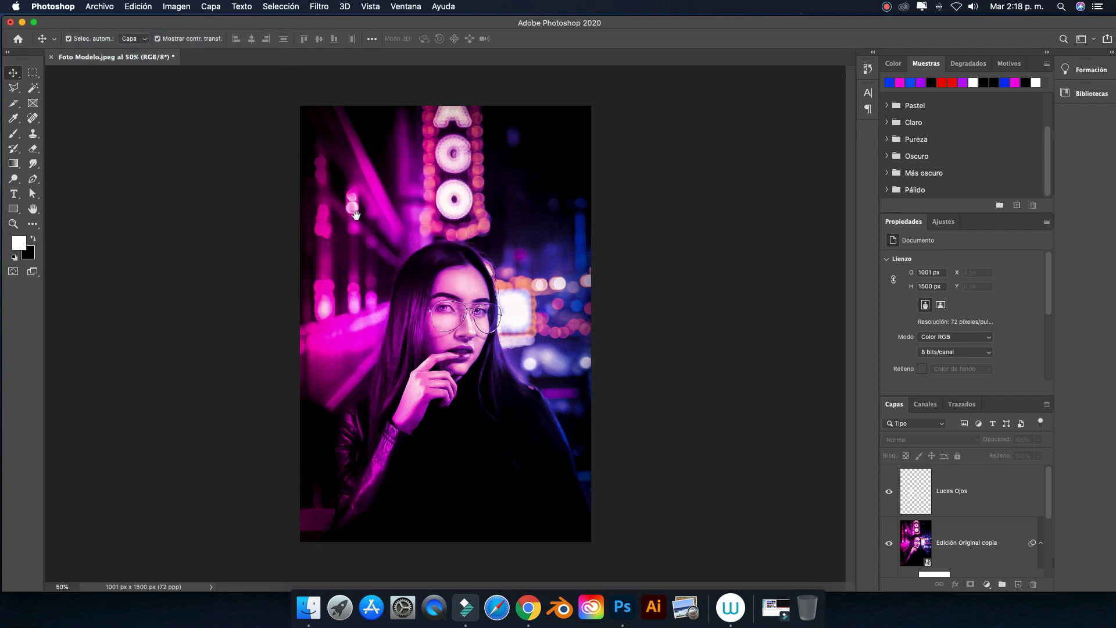
{"action": "scroll", "coordinate": [465, 291], "scroll_direction": "down", "scroll_amount": 3}
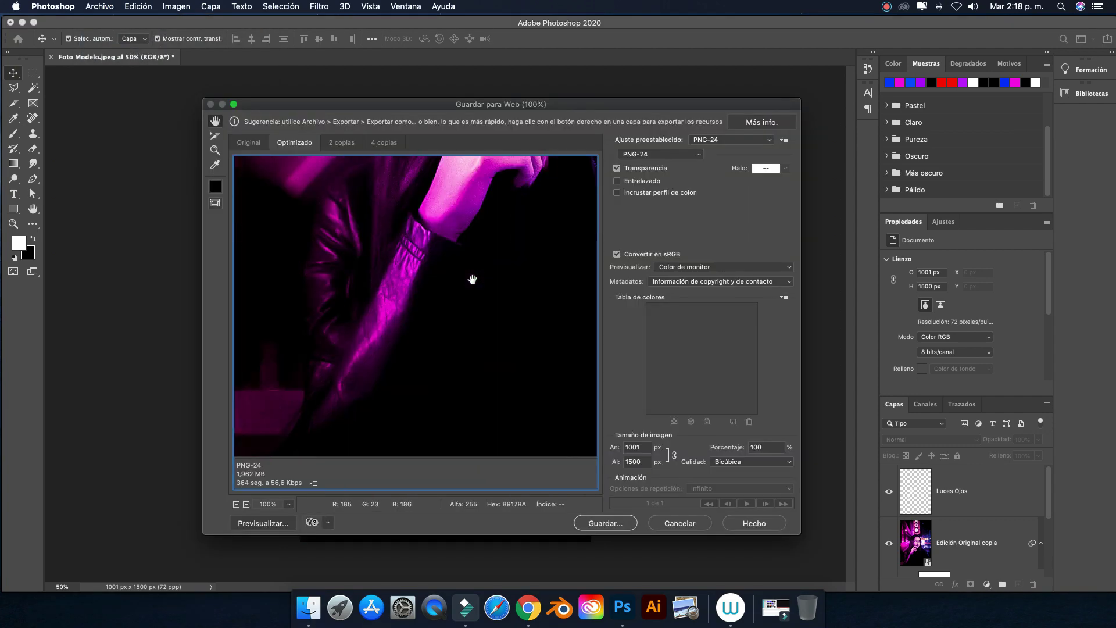
{"action": "scroll", "coordinate": [472, 280], "scroll_direction": "down", "scroll_amount": 5}
{"action": "scroll", "coordinate": [472, 280], "scroll_direction": "down", "scroll_amount": 2}
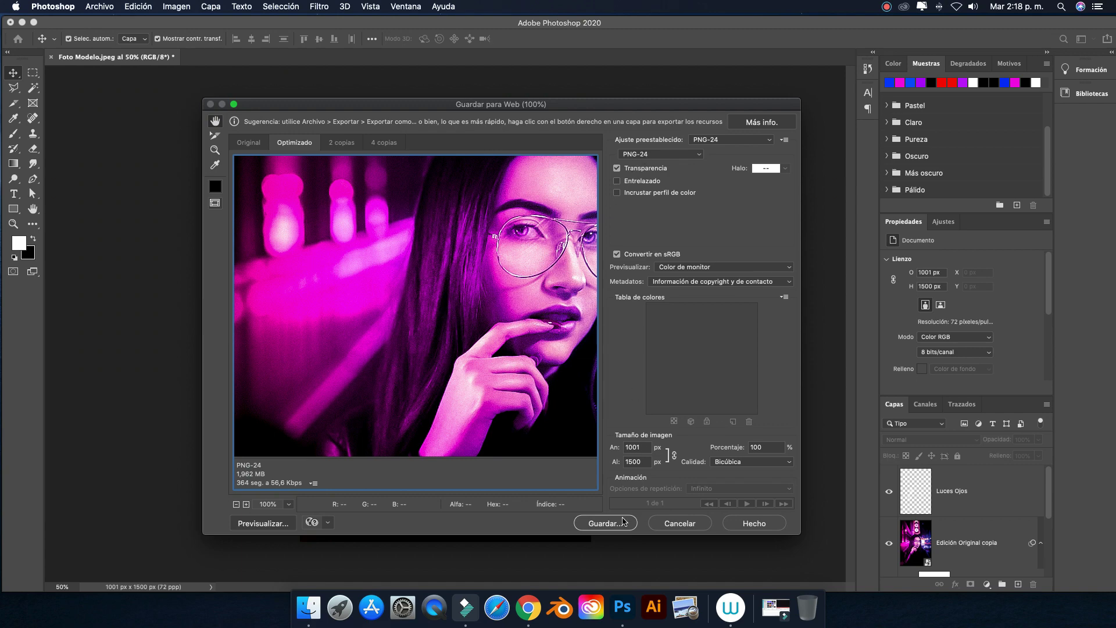
{"action": "scroll", "coordinate": [416, 305], "scroll_direction": "right", "scroll_amount": 5}
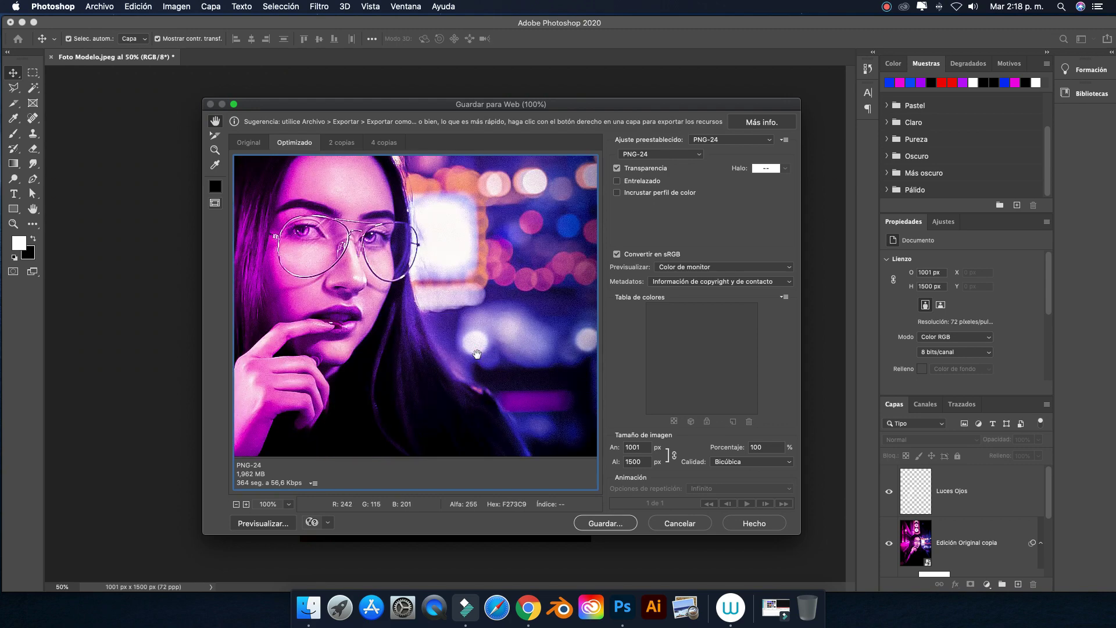
{"action": "left_click", "coordinate": [697, 524]}
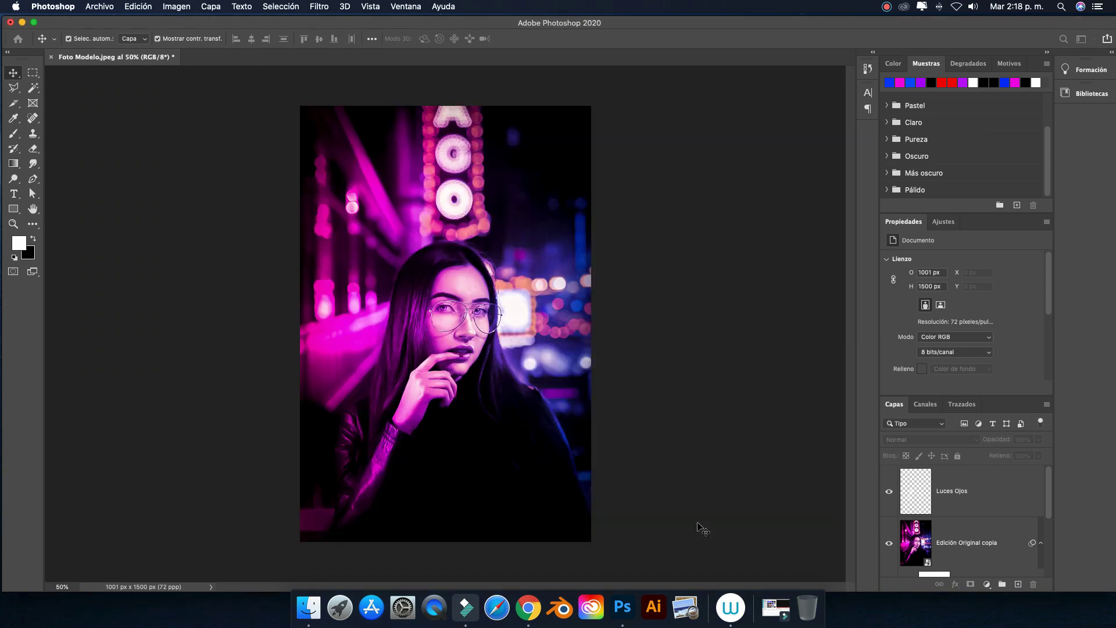